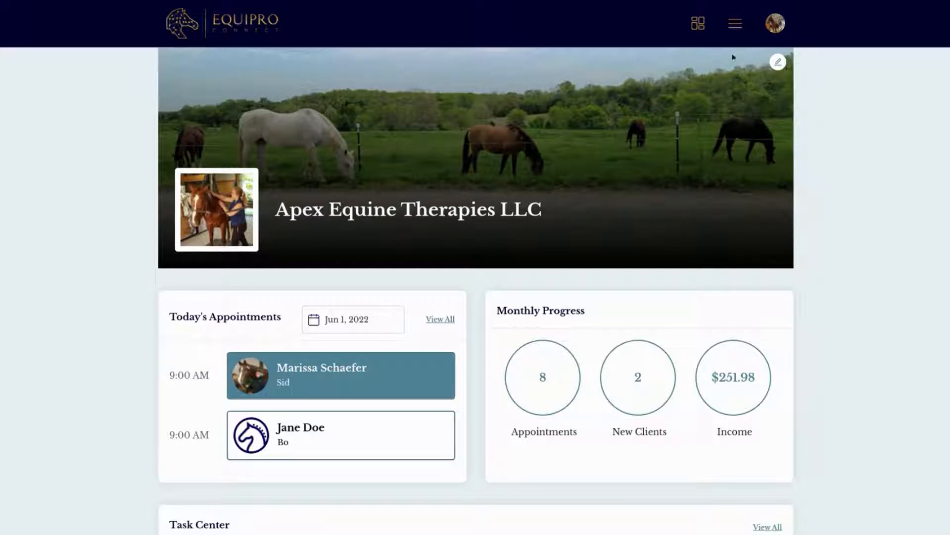
Step: Begin a new Equine Bodywork session report dated June 1, 2022 for the client's horse Bo
click(735, 25)
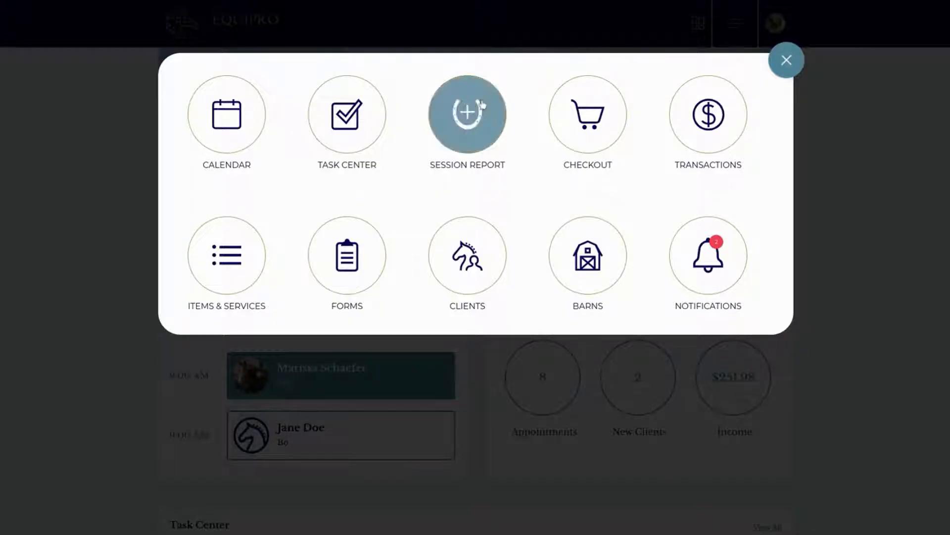
click(467, 113)
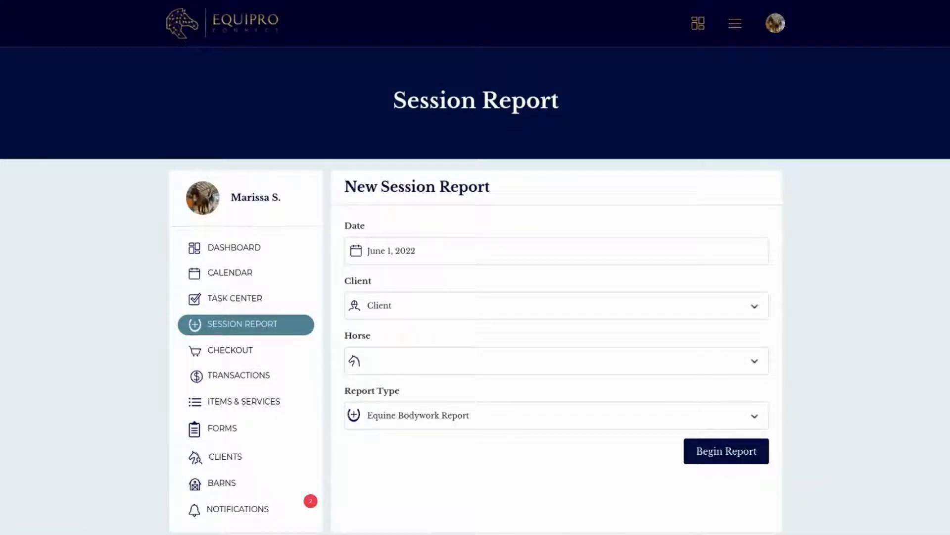
click(461, 305)
text(ma)
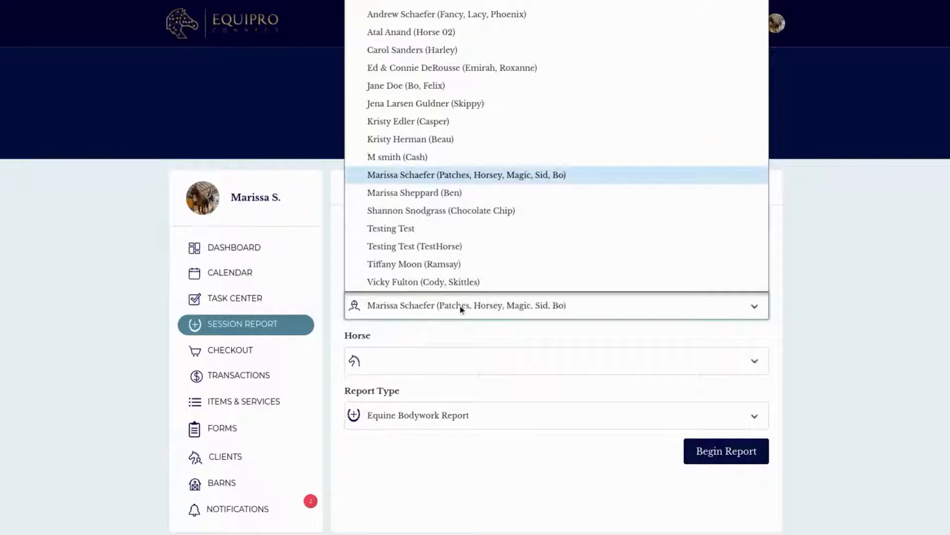
click(569, 175)
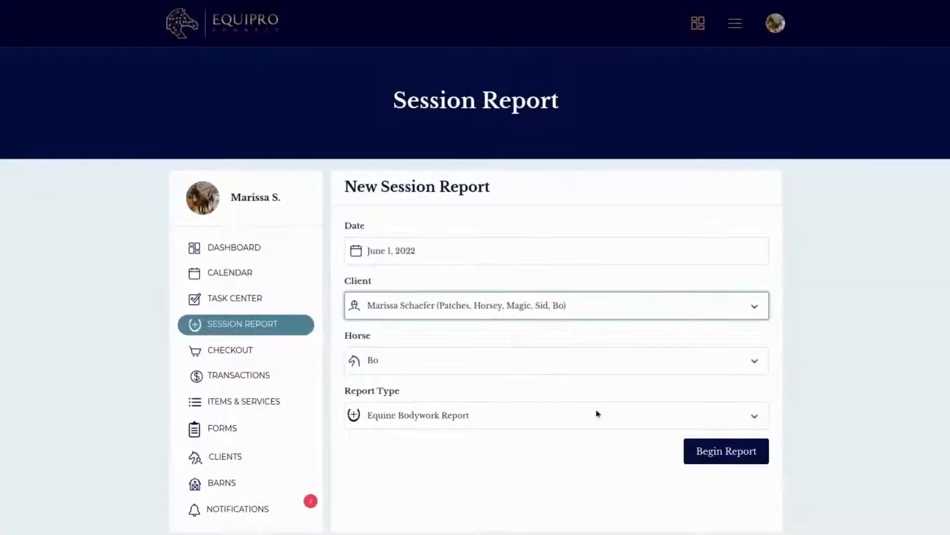
click(725, 452)
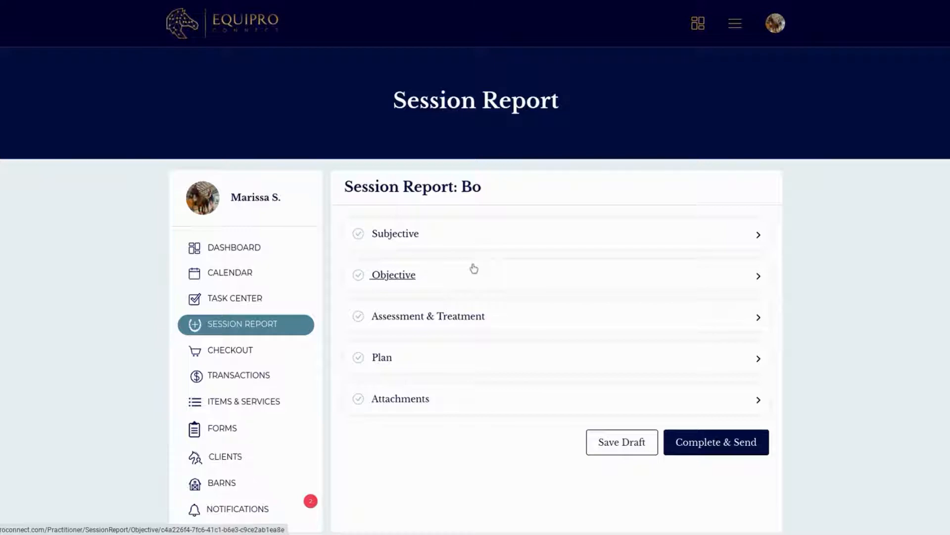
Step: In the Subjective section, mark an initial visit and select pain, tension & restriction as the reason for the visit
click(454, 248)
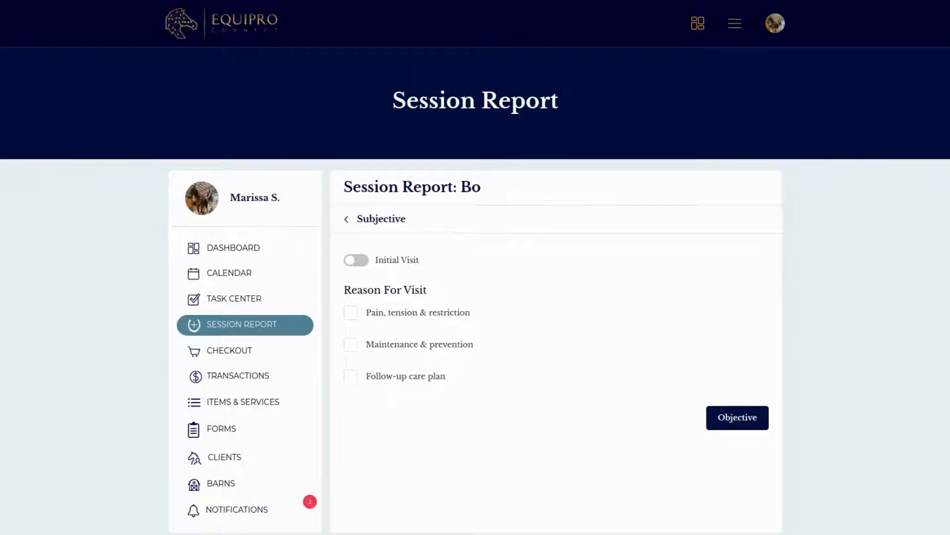
click(354, 262)
click(349, 317)
Step: Record prior treatment of the pain by a chiropractor 2 weeks ago, with some relief experienced
scroll(367, 333, down, 1)
click(373, 337)
click(368, 68)
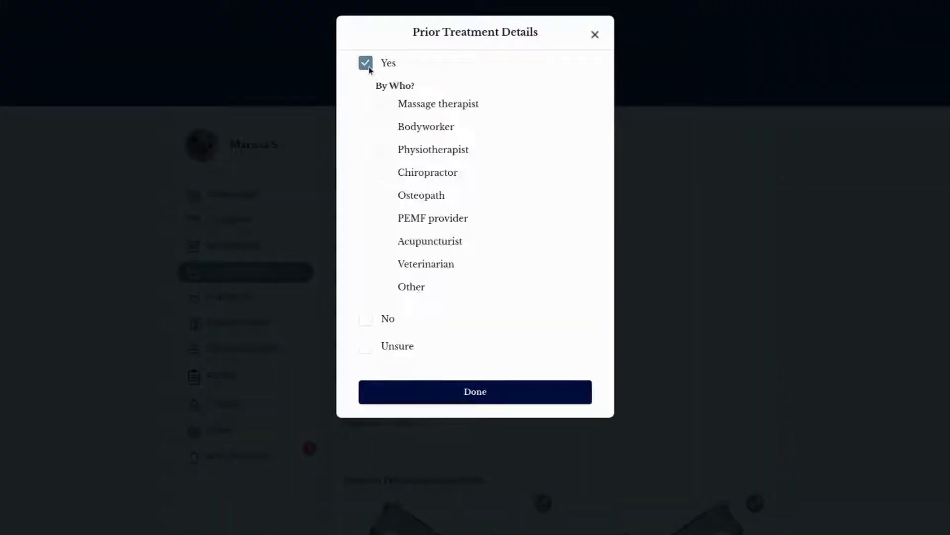
click(382, 173)
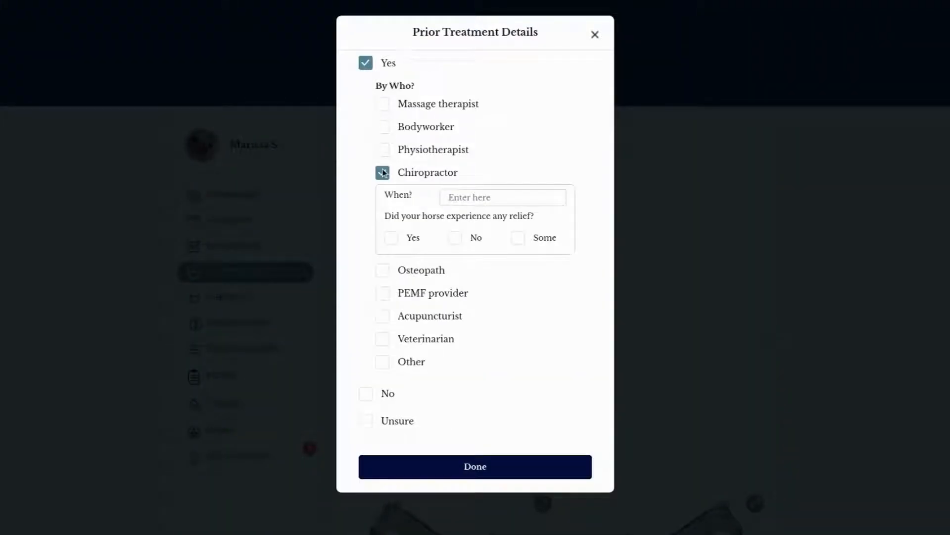
click(453, 193)
text(2 weeks ago)
click(517, 241)
Step: Add osteopath, PEMF provider and acupuncturist to the prior treatments, with the acupuncture dated June 2021 and relief set to Yes
click(388, 274)
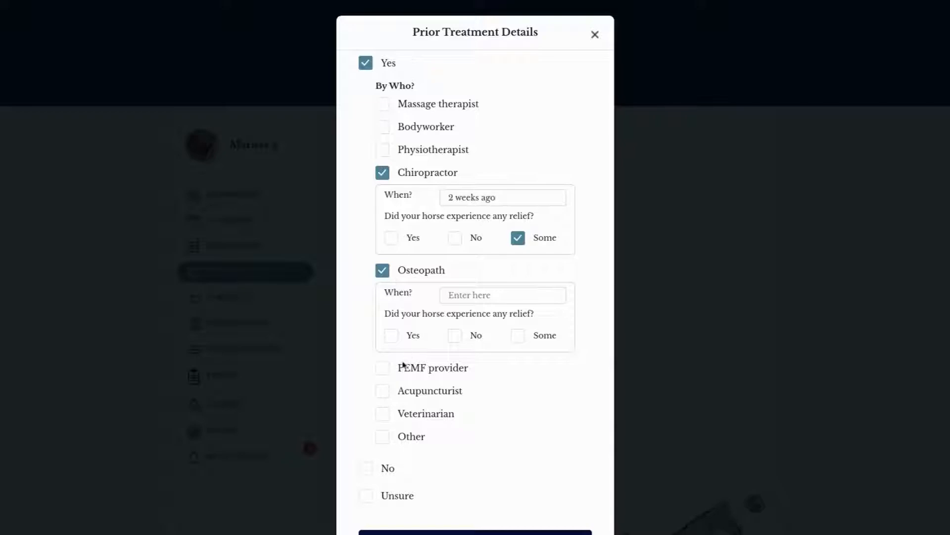
click(382, 368)
scroll(430, 428, down, 1)
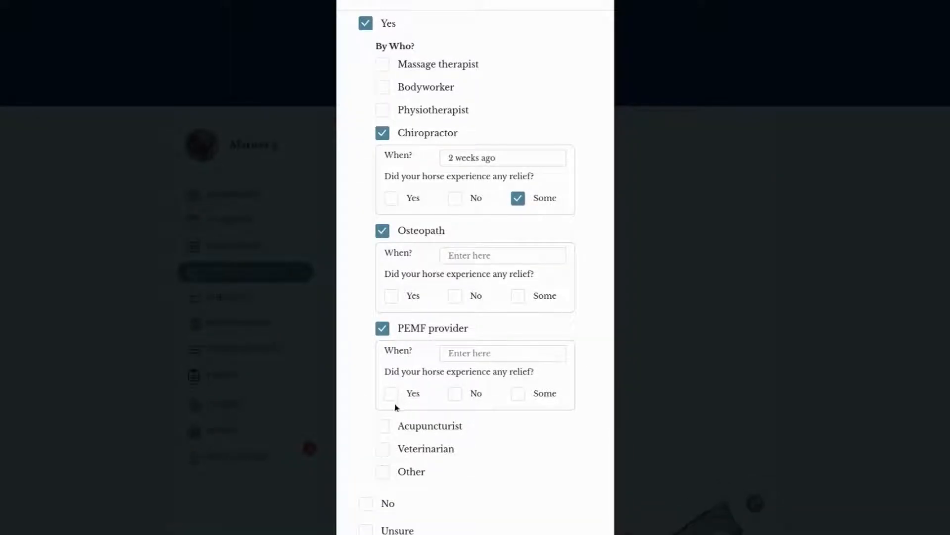
click(385, 430)
click(456, 451)
text(June 2021)
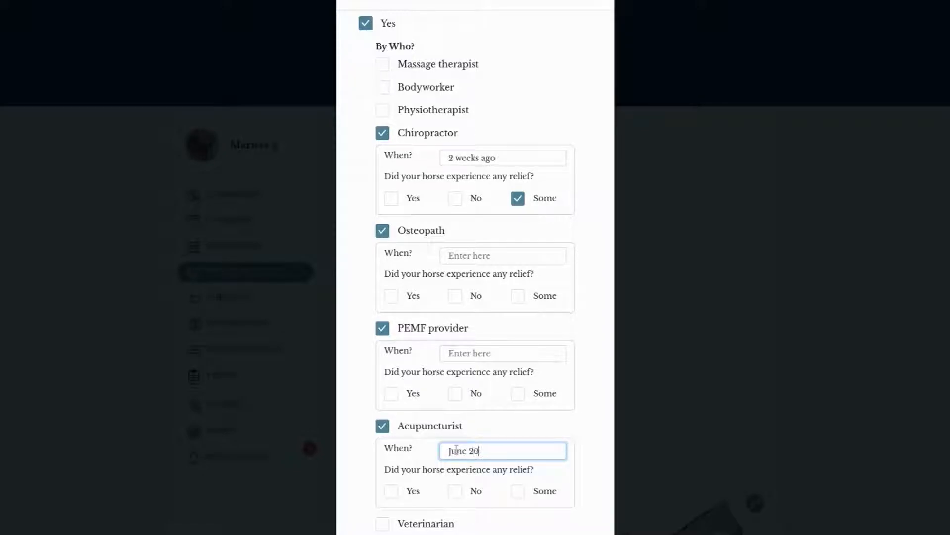
click(398, 495)
scroll(526, 477, down, 3)
click(472, 495)
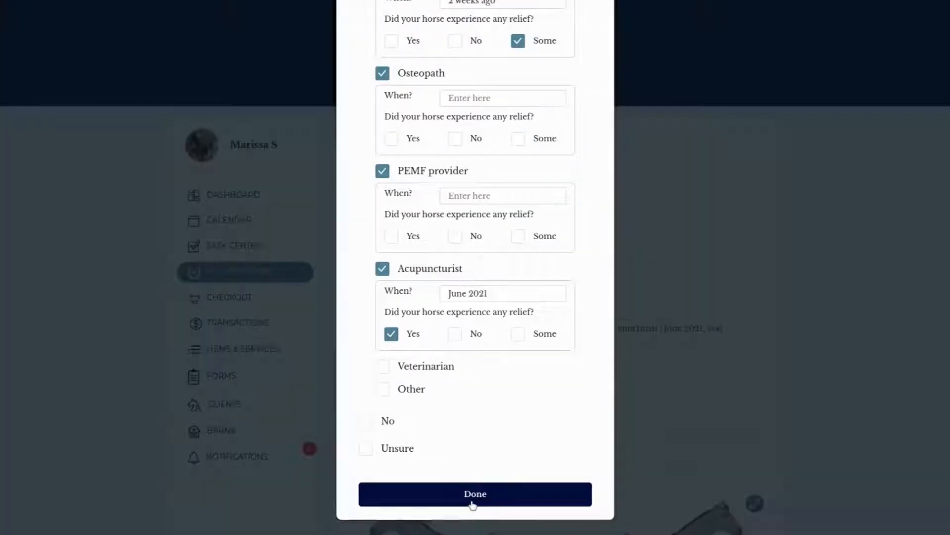
Step: Record prior X-ray imaging with the diagnosis "rotated coffin bone - front left"
scroll(435, 389, down, 1)
click(428, 345)
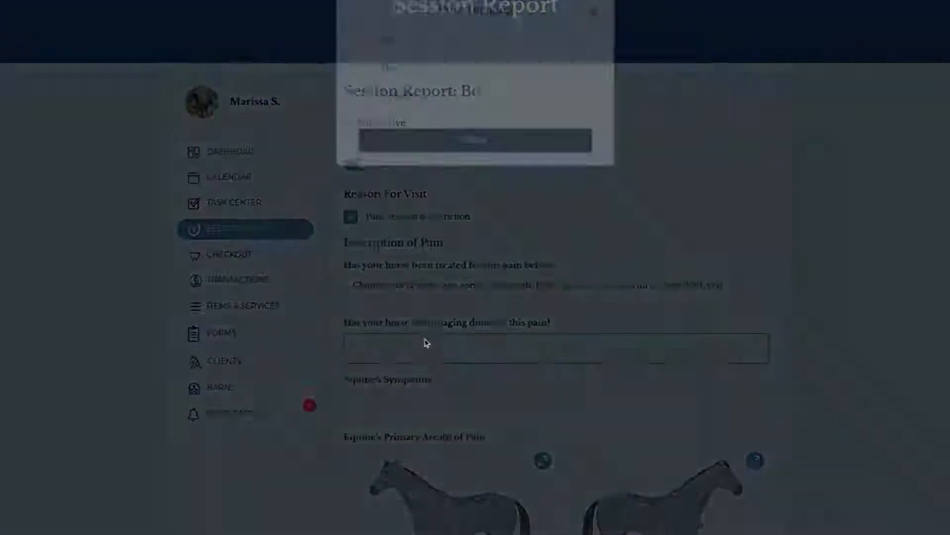
click(366, 63)
click(383, 84)
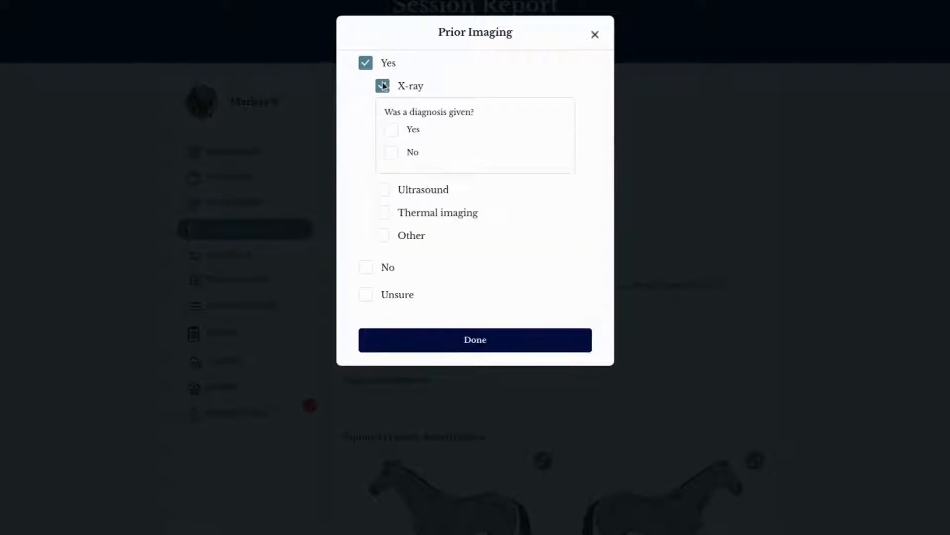
click(397, 132)
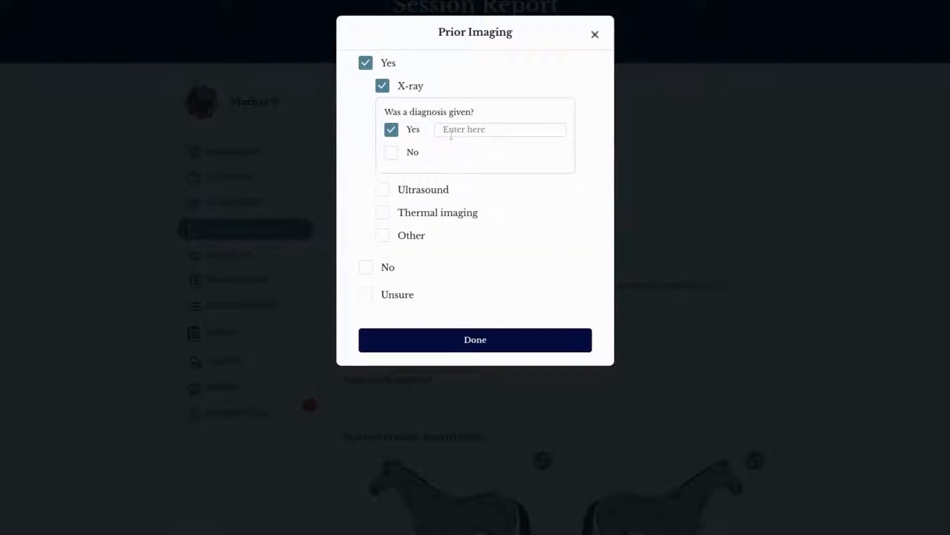
click(455, 130)
text(rotate)
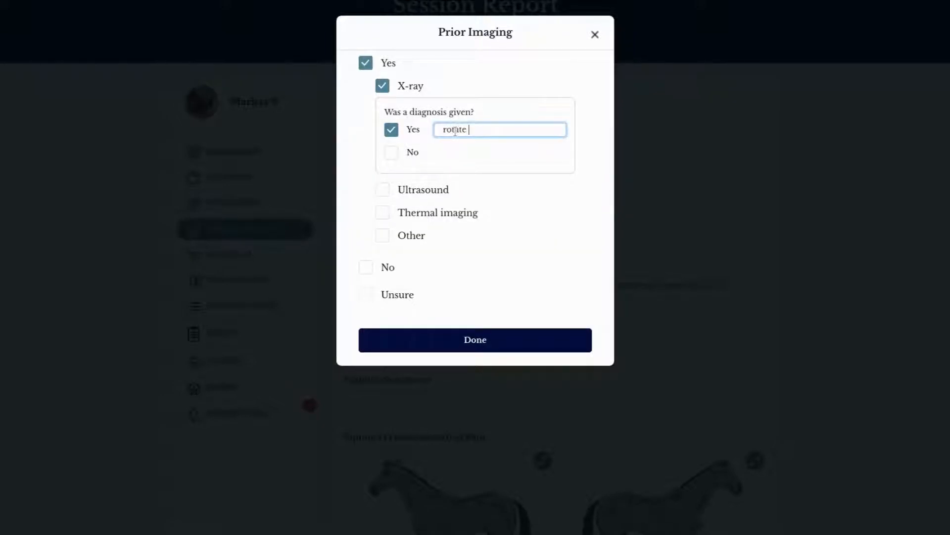
text(d coffin bone - front left)
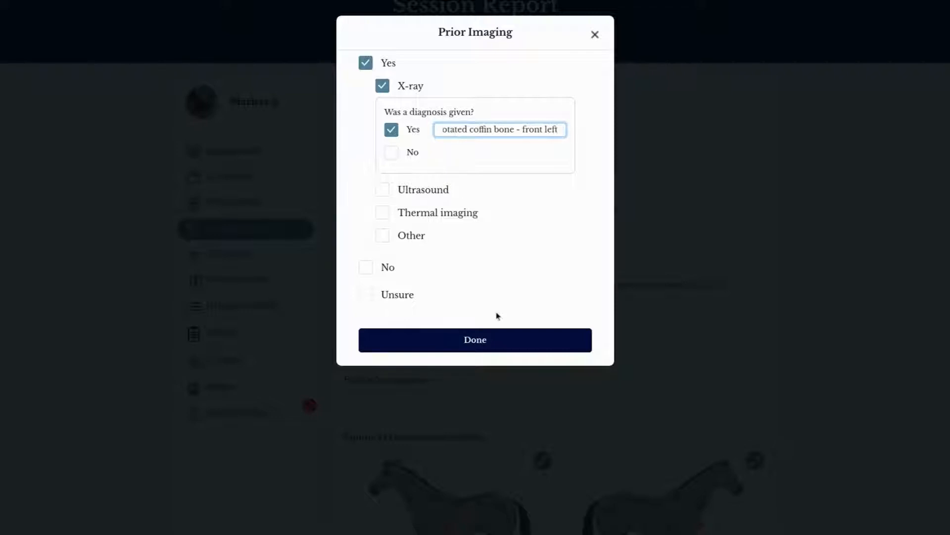
click(503, 346)
Step: Select tilting head and head tossing among the horse's head symptoms
scroll(624, 406, down, 2)
click(547, 314)
scroll(428, 336, down, 2)
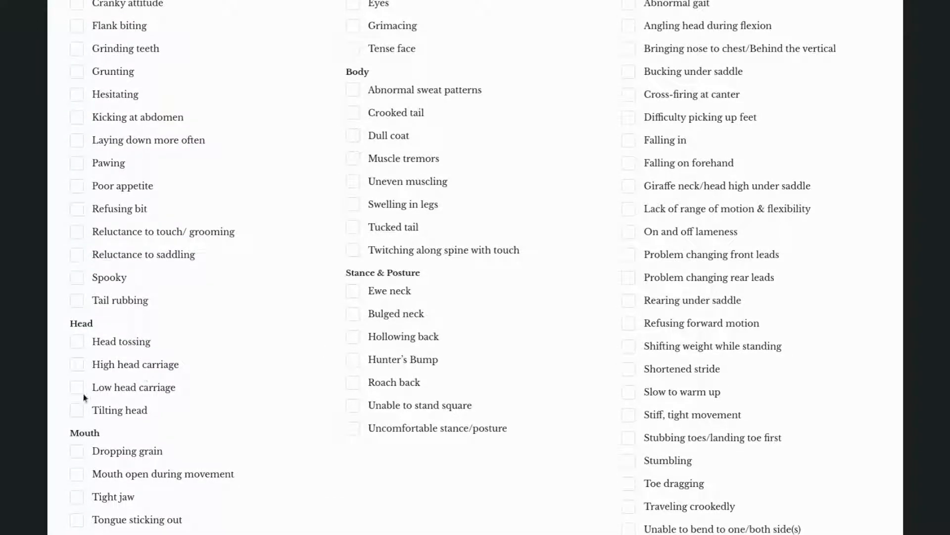
click(78, 411)
click(78, 342)
Step: Select the movement symptoms abnormal gait, difficulty picking up feet, falling on forehand, and on and off lameness at trot
scroll(250, 267, up, 2)
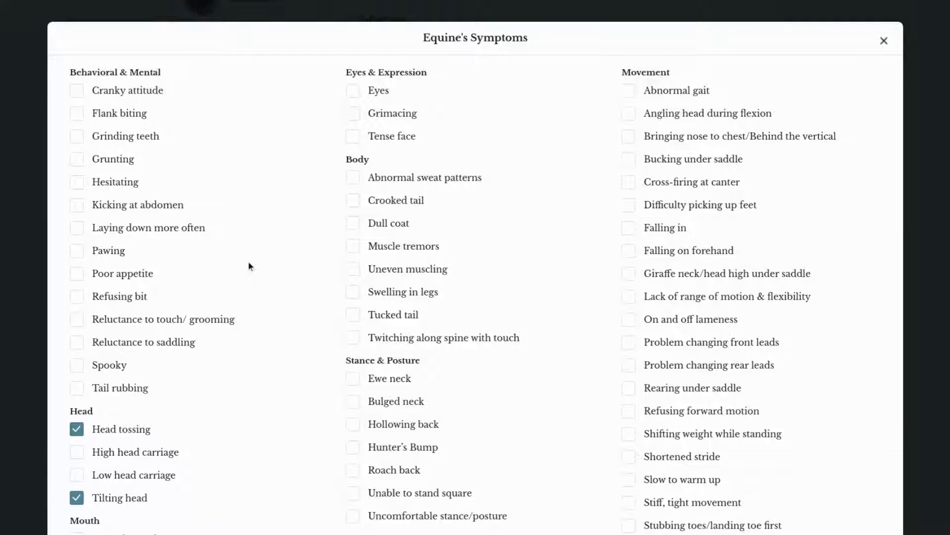
click(628, 90)
scroll(672, 233, down, 1)
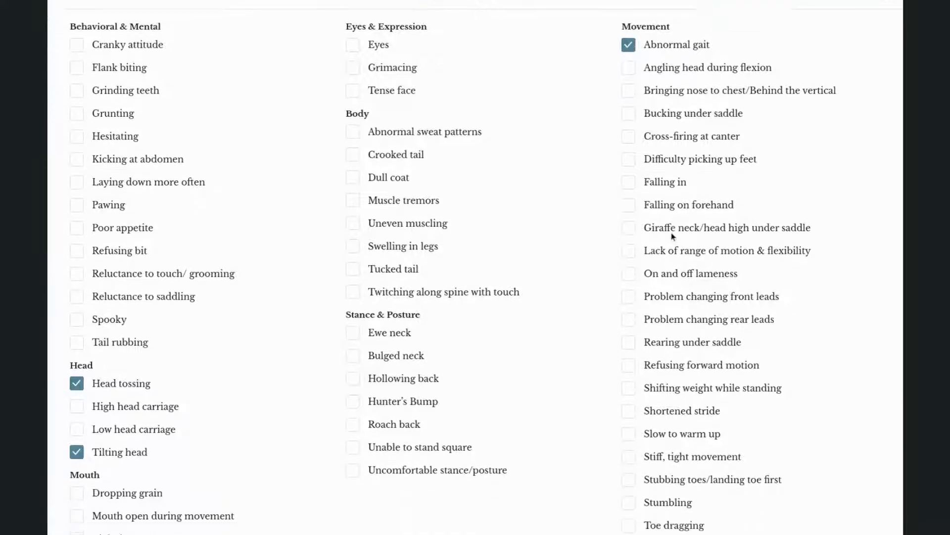
scroll(673, 236, down, 1)
click(628, 129)
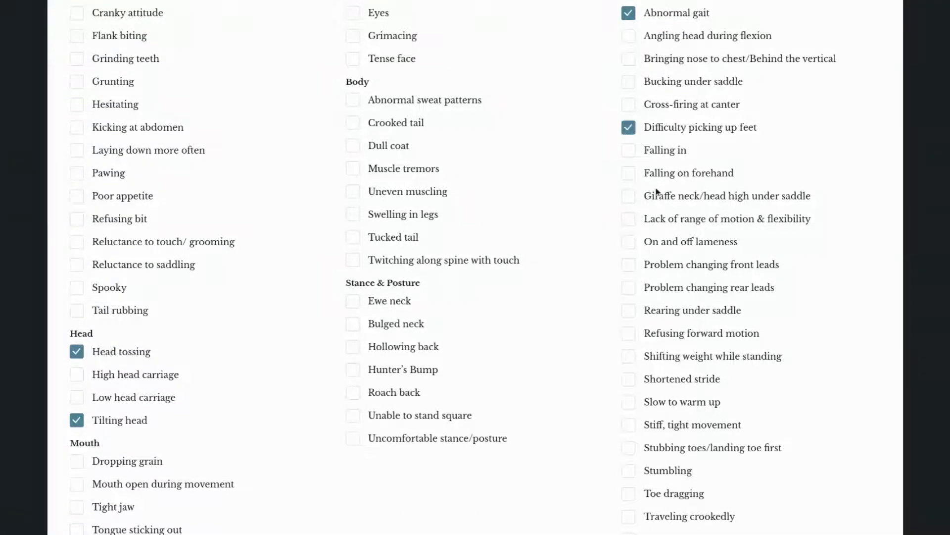
click(636, 172)
scroll(683, 268, down, 1)
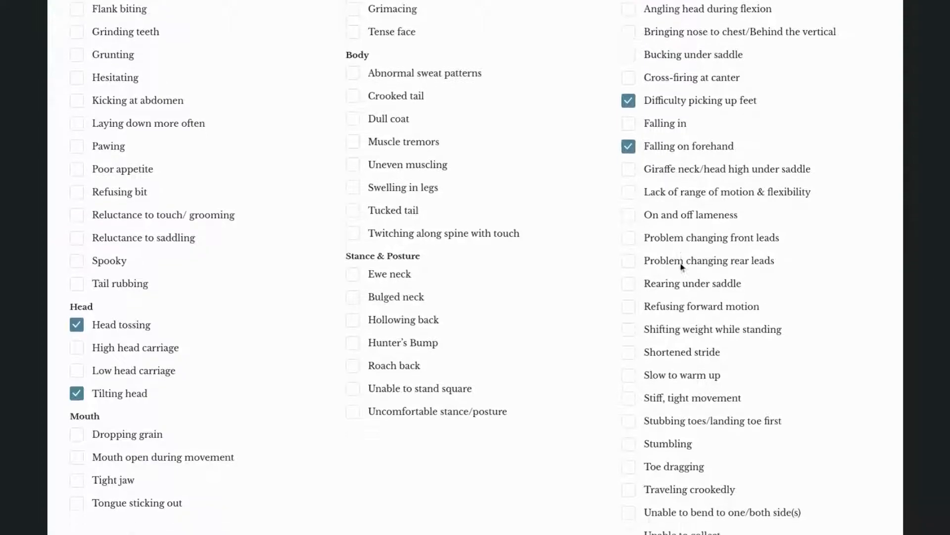
click(635, 197)
click(639, 244)
Step: Add shortened stride, stiff, tight movement and toe dragging to the movement symptoms and save the symptom list
scroll(677, 326, down, 2)
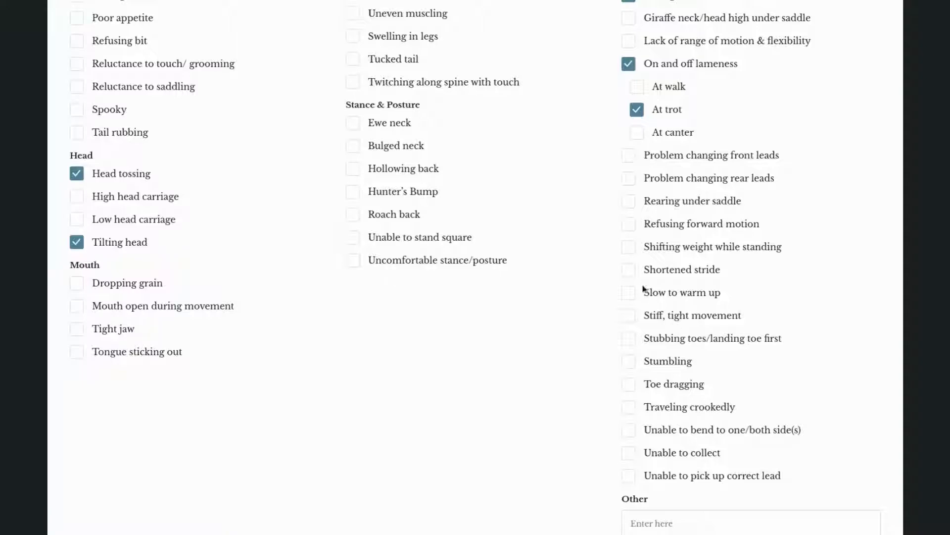
click(634, 272)
click(630, 315)
scroll(650, 350, down, 1)
click(633, 356)
scroll(632, 357, down, 1)
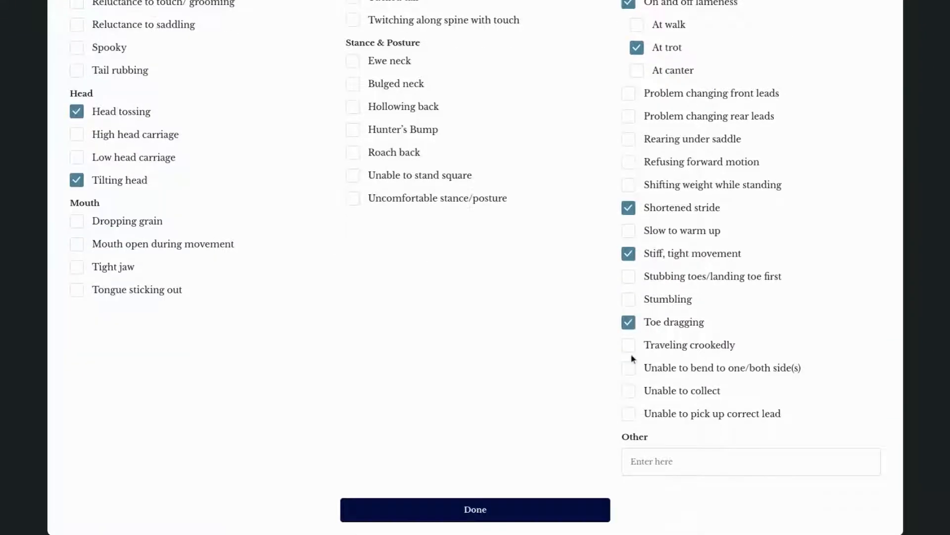
click(503, 520)
Step: Mark the primary pain areas on the horse's left side: slight pain at the stifle and level 2 (mild) at the shoulder
scroll(492, 446, down, 2)
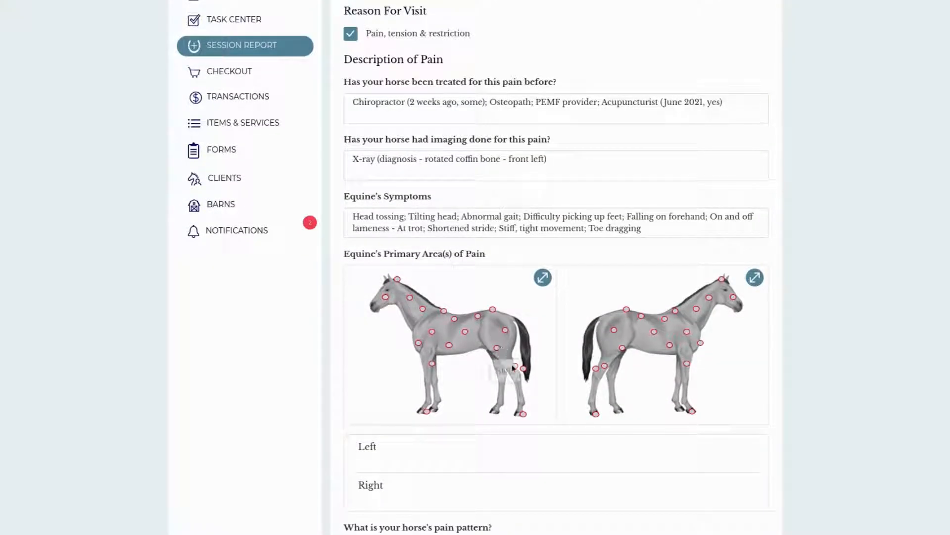
click(496, 348)
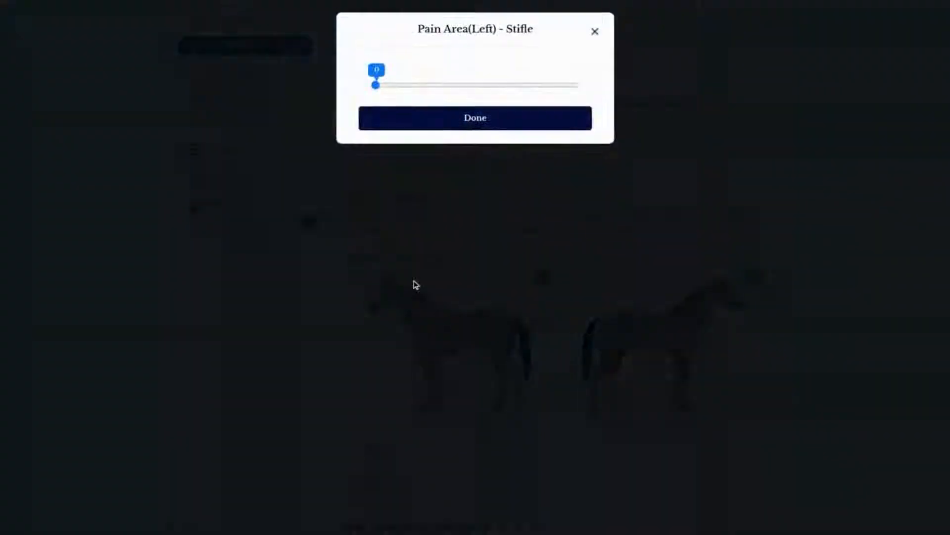
click(428, 88)
click(444, 131)
scroll(486, 385, down, 1)
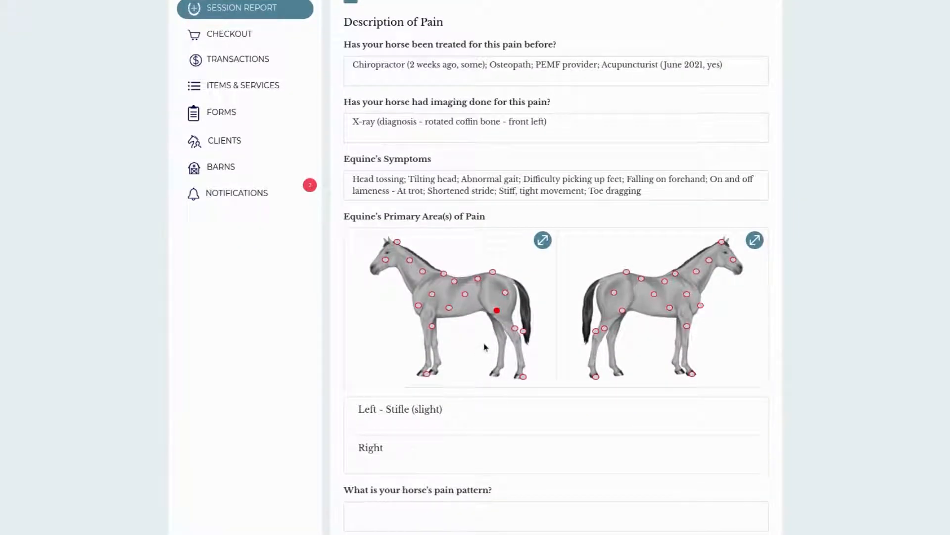
click(431, 295)
click(456, 88)
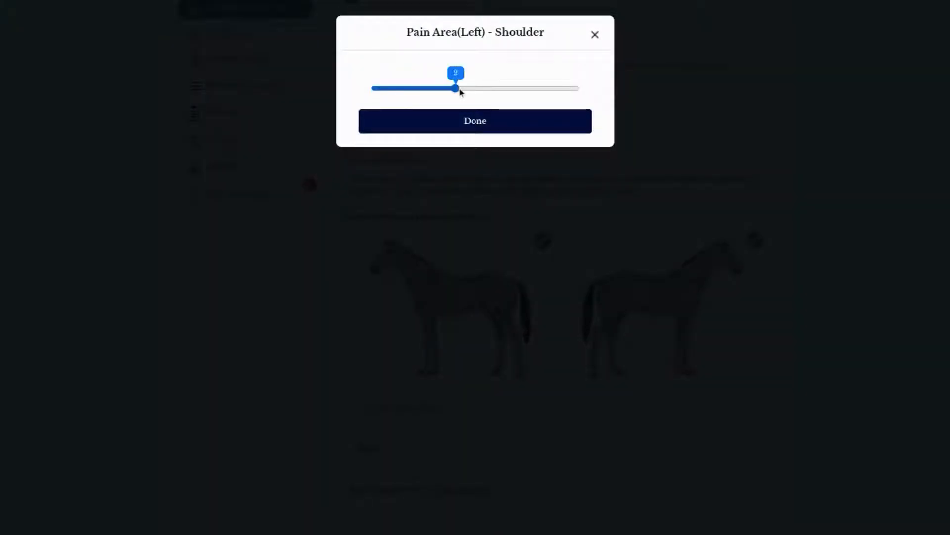
click(475, 127)
Step: Mark the primary pain areas on the horse's right side: level 5 (extreme) at the poll and moderate at the front hoof
scroll(541, 334, down, 1)
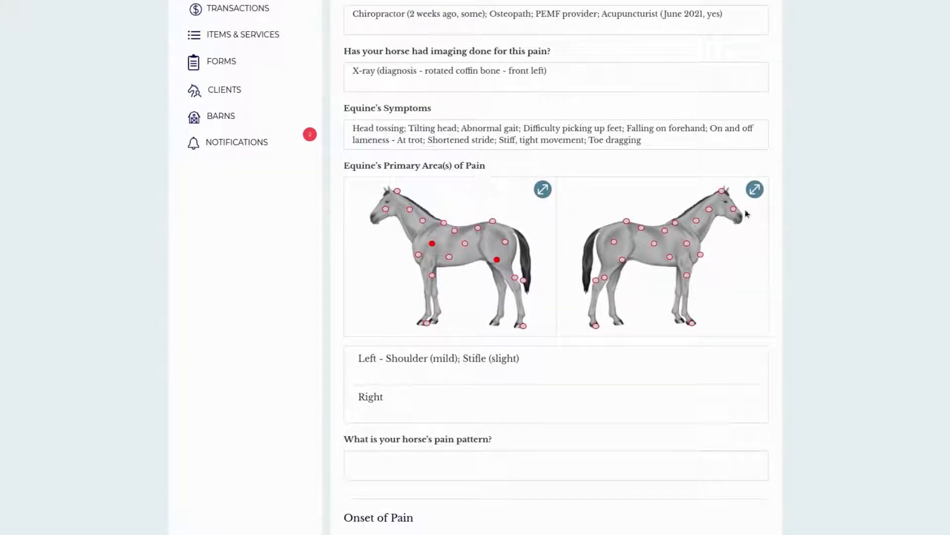
click(722, 191)
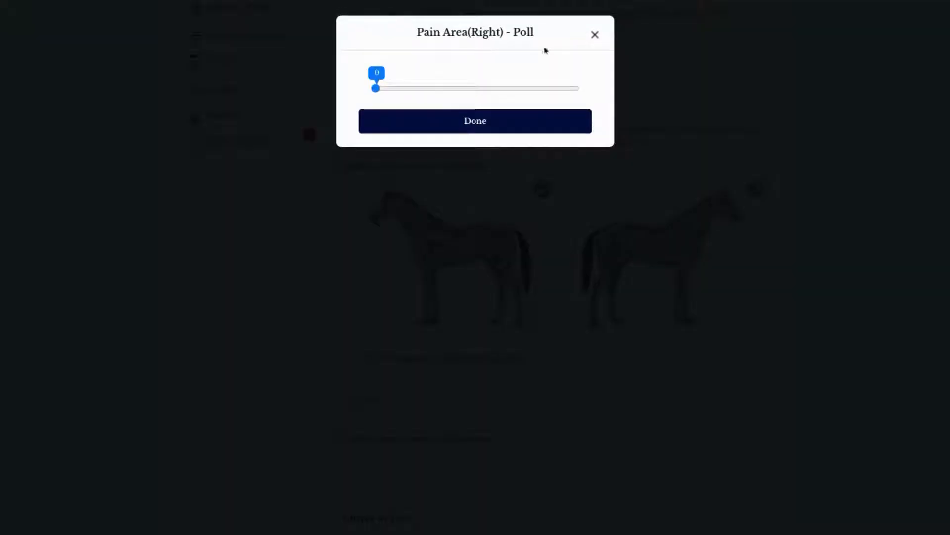
click(576, 89)
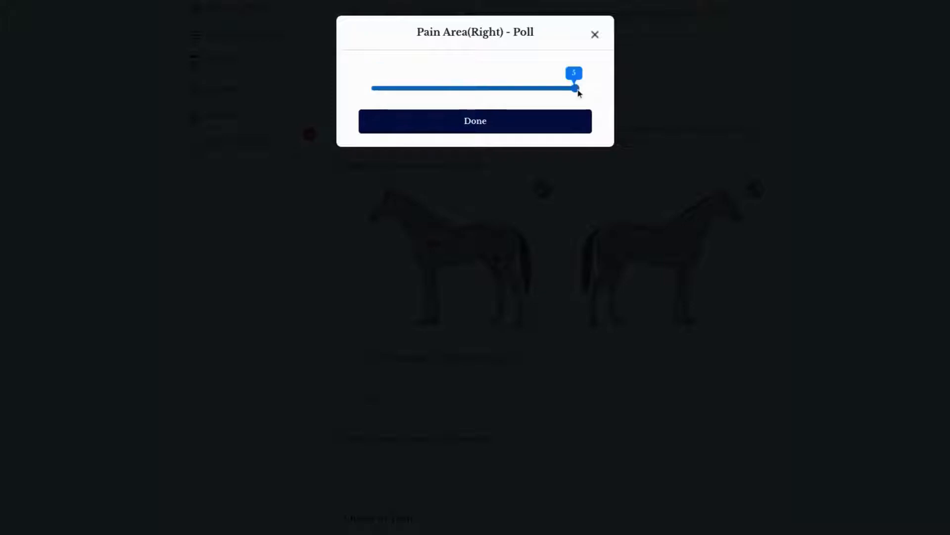
click(577, 124)
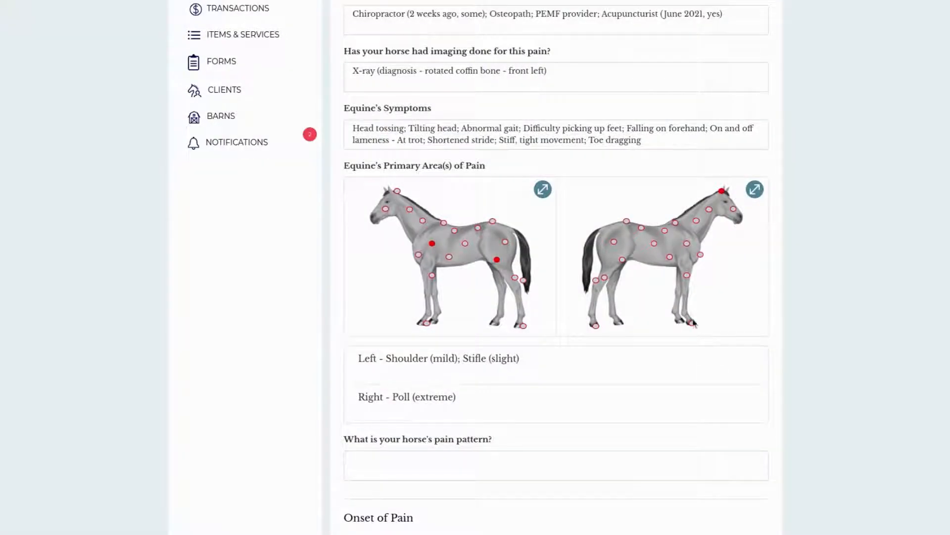
click(691, 323)
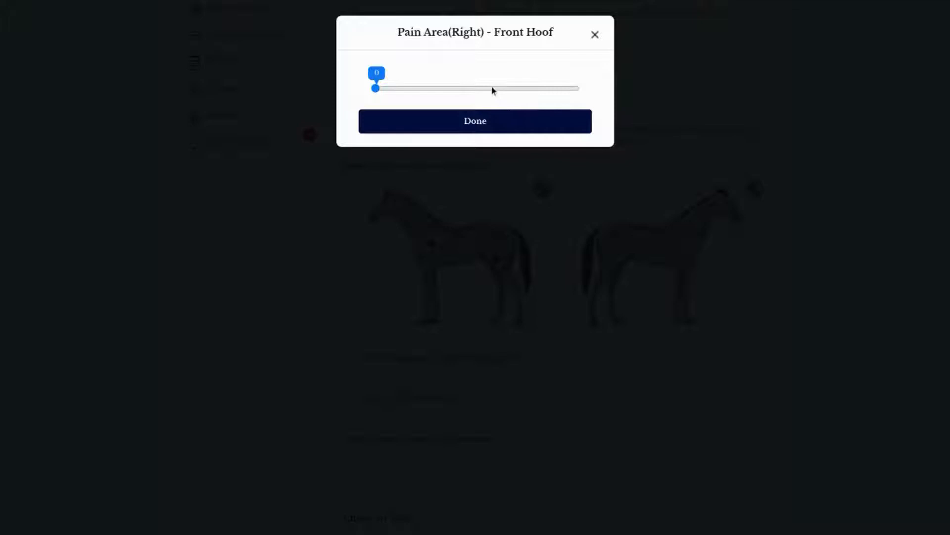
click(494, 89)
click(499, 121)
Step: Check the explanation of the Intermittent pain pattern and set it as the horse's pain pattern
scroll(610, 366, down, 4)
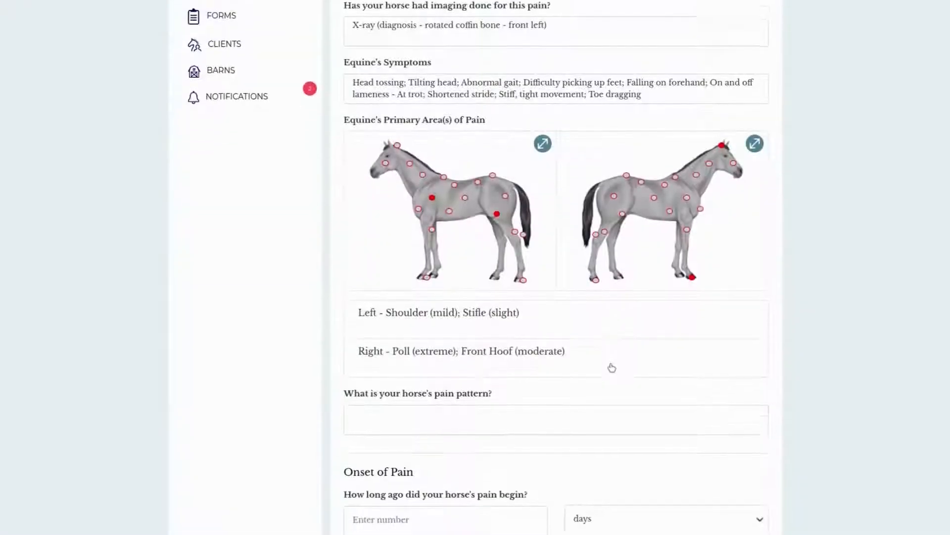
click(526, 247)
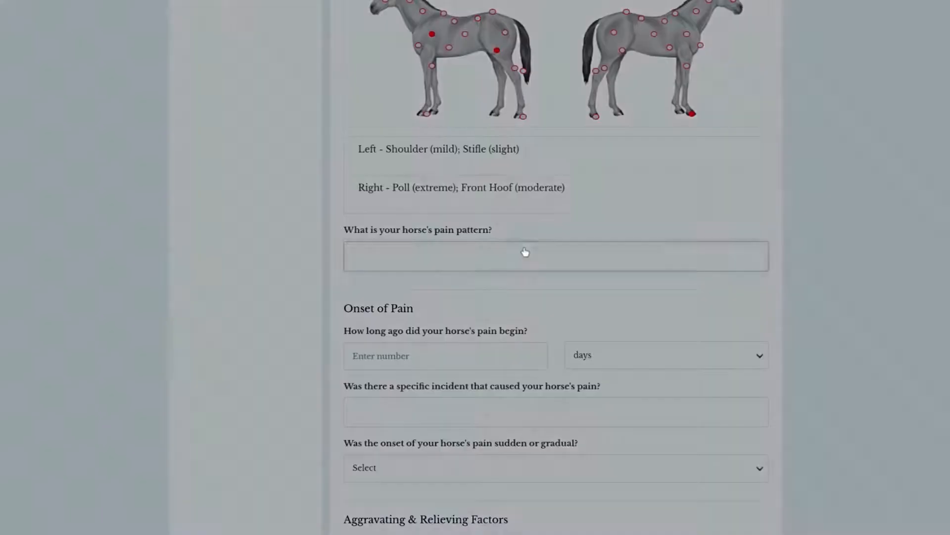
click(583, 64)
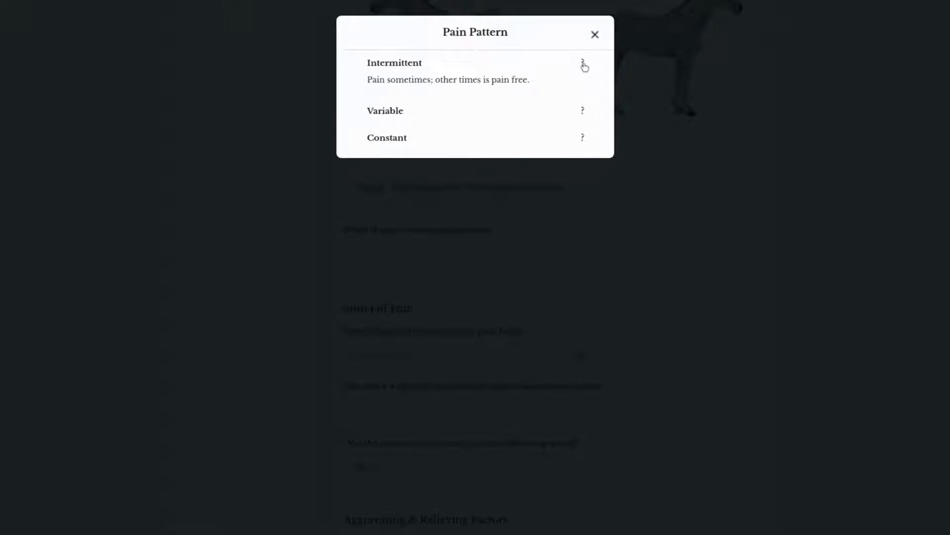
click(435, 88)
Step: Record that the horse's pain began 6 months ago
scroll(503, 318, down, 2)
click(480, 267)
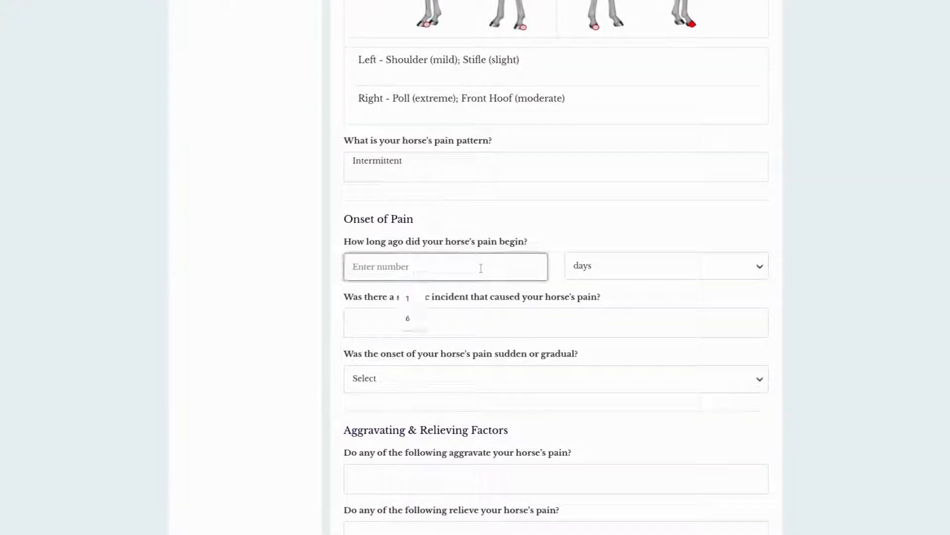
text(6)
key(Tab)
key(m)
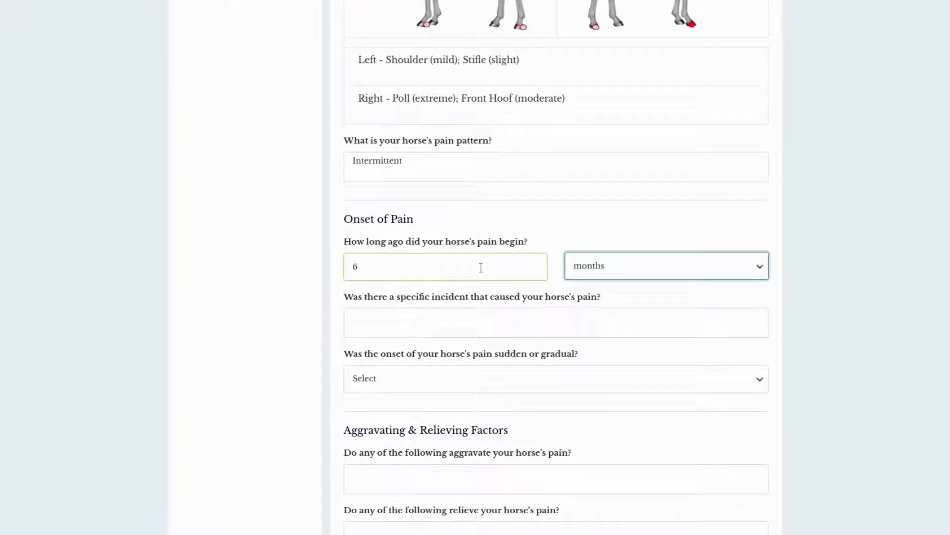
Step: Record a fall incident as the cause of the pain and set the onset to Gradual
click(519, 332)
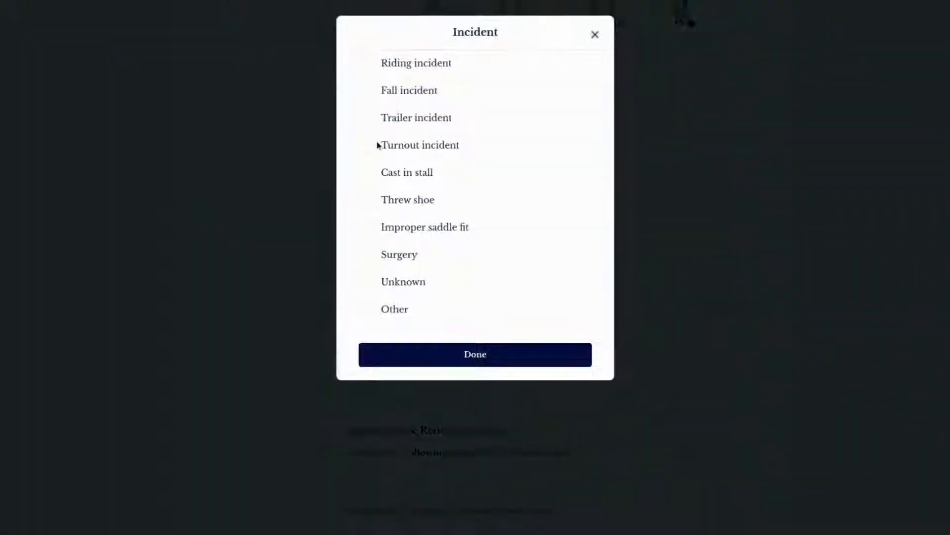
click(368, 89)
click(474, 359)
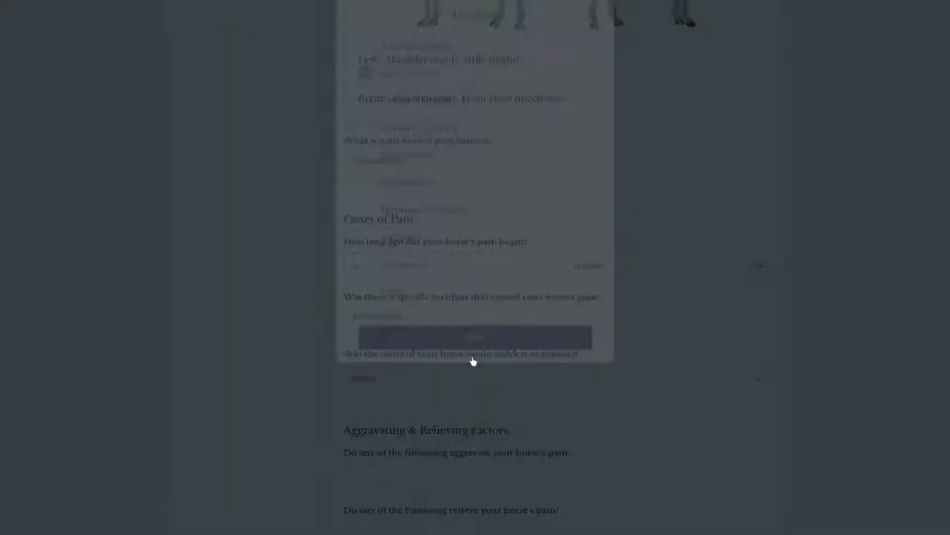
scroll(494, 364, down, 1)
click(464, 277)
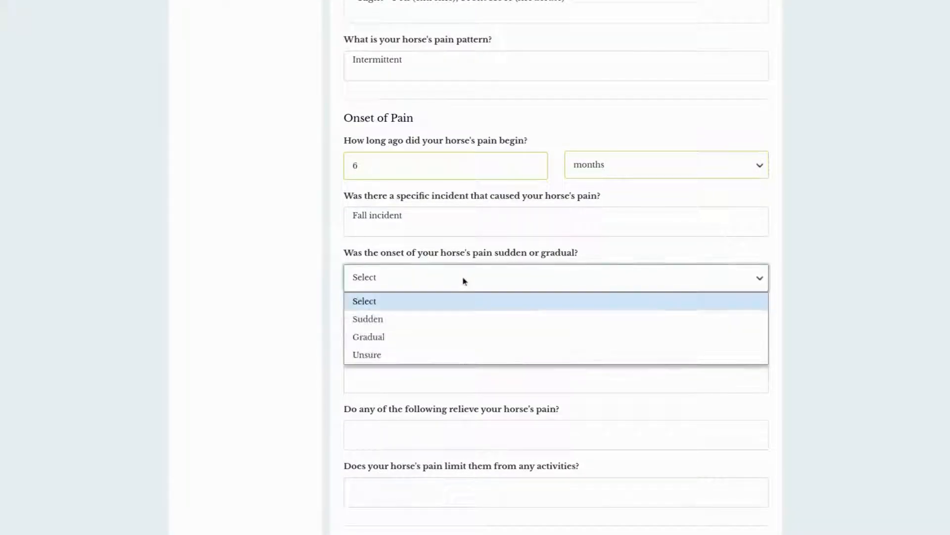
click(416, 337)
Step: Record general movement, trotting, and gravel and concrete surfaces as factors that aggravate the horse's pain
scroll(231, 314, down, 2)
click(424, 253)
click(366, 117)
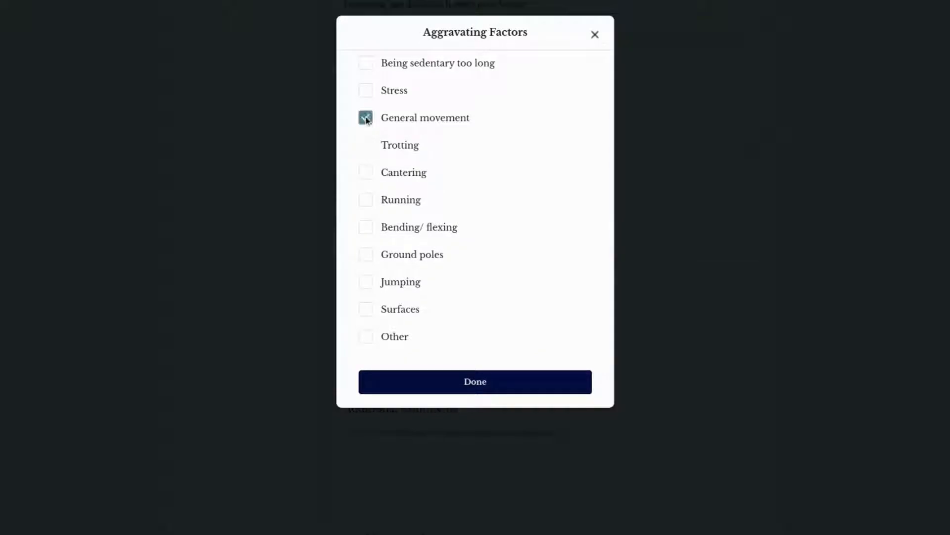
click(369, 144)
click(372, 307)
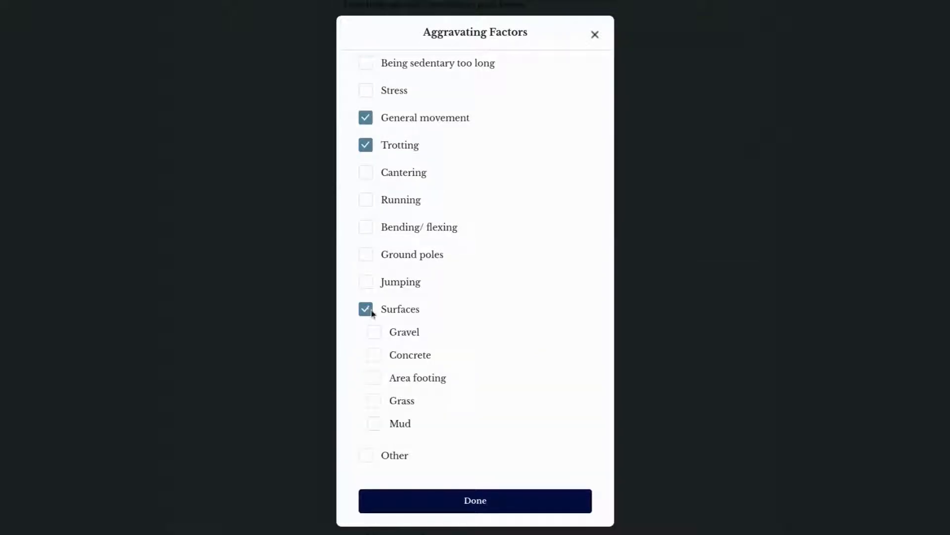
click(373, 348)
click(374, 325)
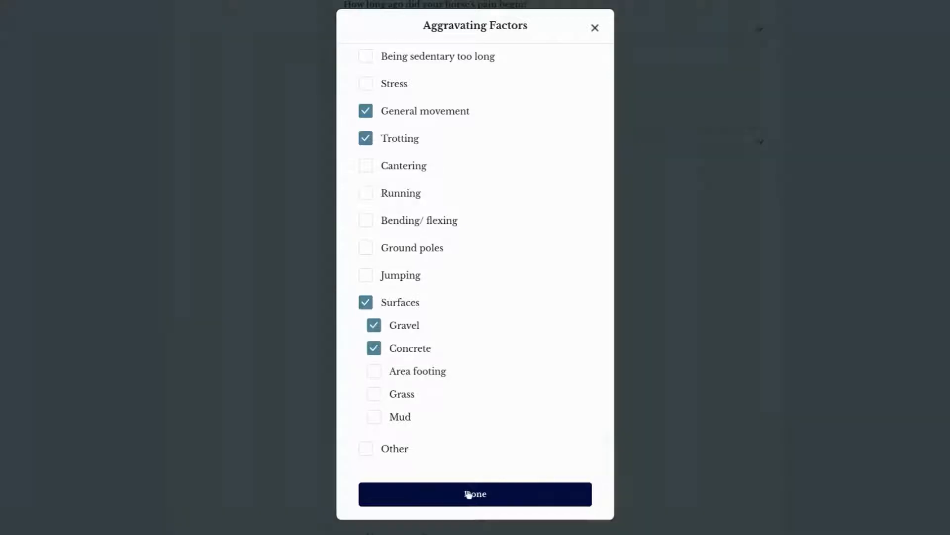
click(476, 493)
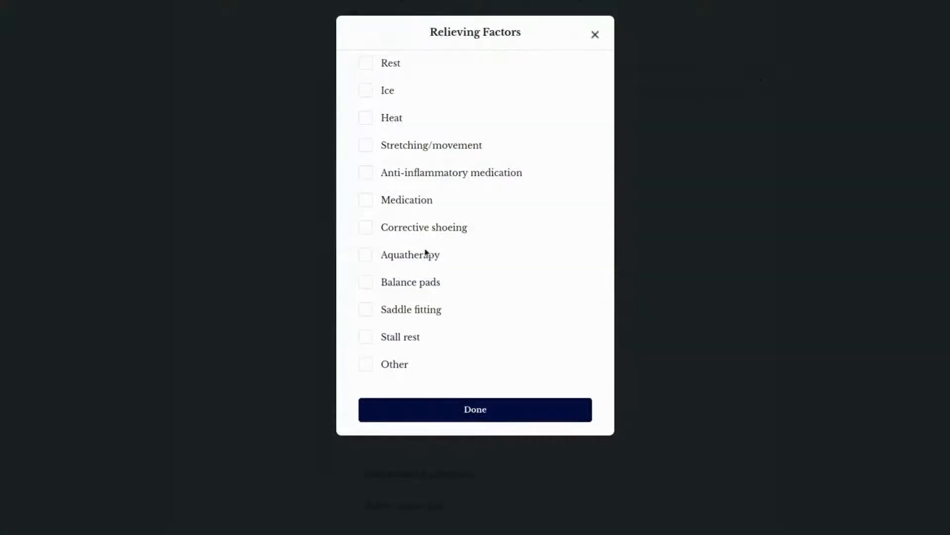
Step: Record corrective shoeing, balance pads and anti-inflammatory medication as factors that relieve the horse's pain
click(370, 233)
click(373, 285)
click(366, 174)
click(487, 419)
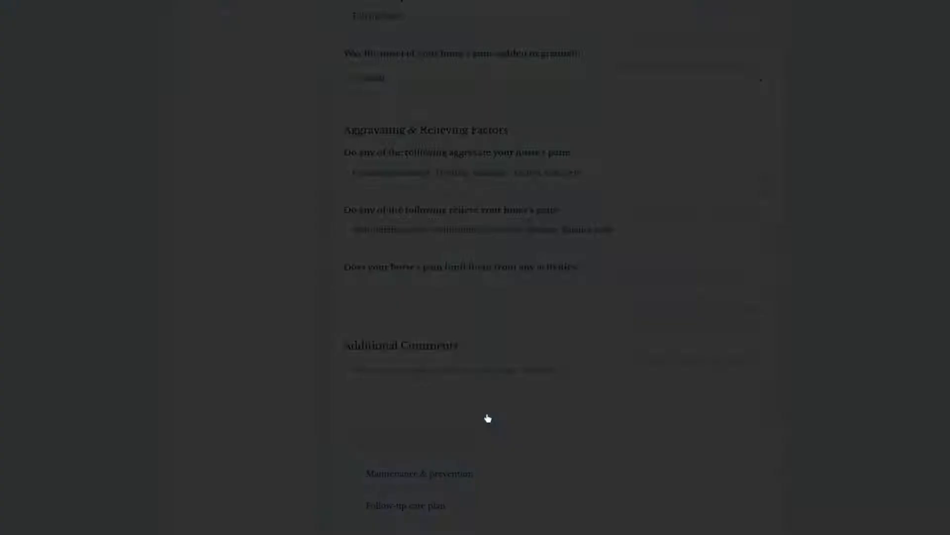
Step: Record riding and showing as the activities limited by the horse's pain
click(540, 287)
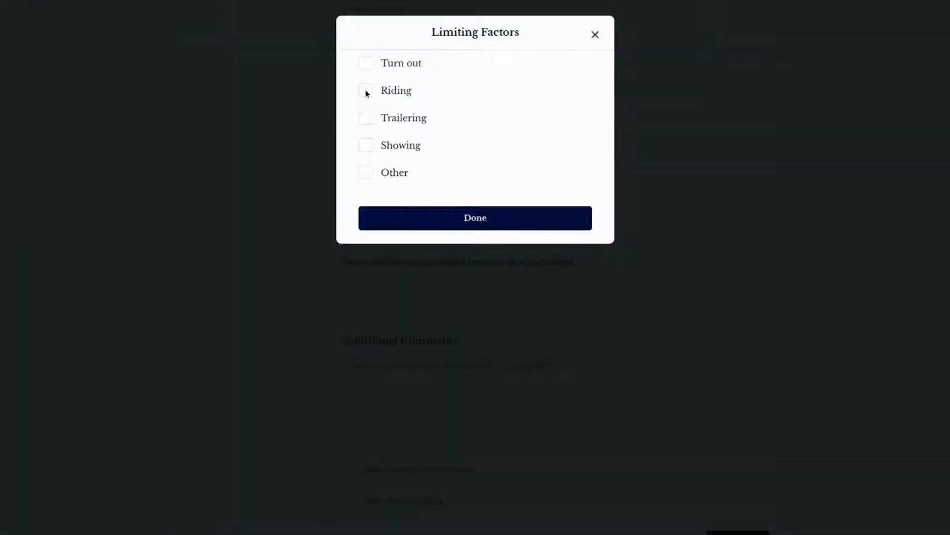
click(368, 95)
click(366, 146)
click(411, 216)
Step: Add the comment "Client hopes to start showing again in 3 months." and continue to the Objective section
scroll(450, 289, down, 1)
scroll(451, 290, down, 1)
click(475, 338)
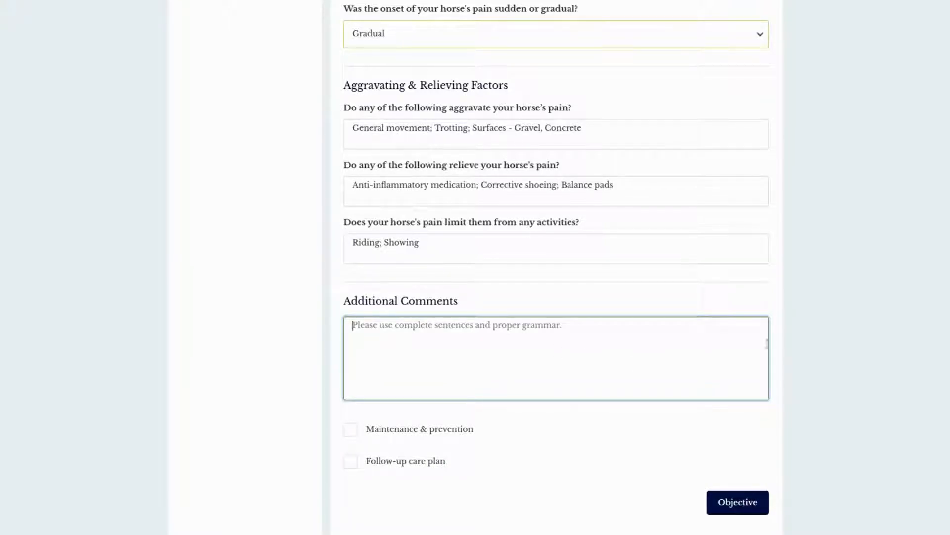
scroll(766, 343, down, 1)
text(Client hopes to s)
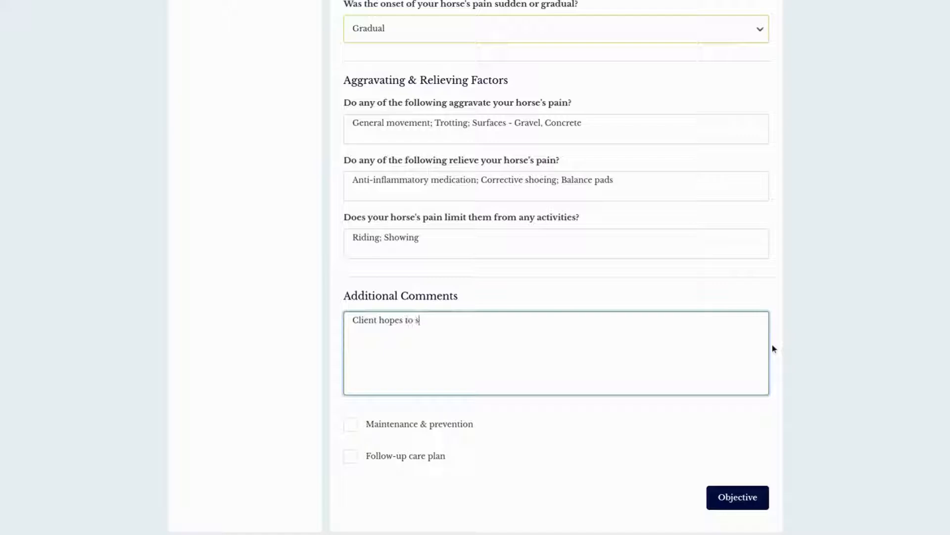
text(tart showing again in )
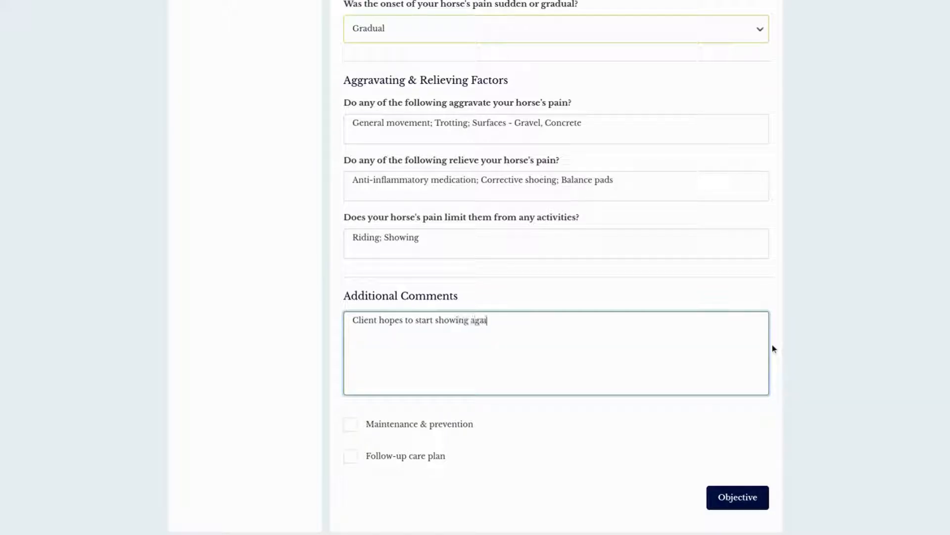
text(3 months.)
click(738, 497)
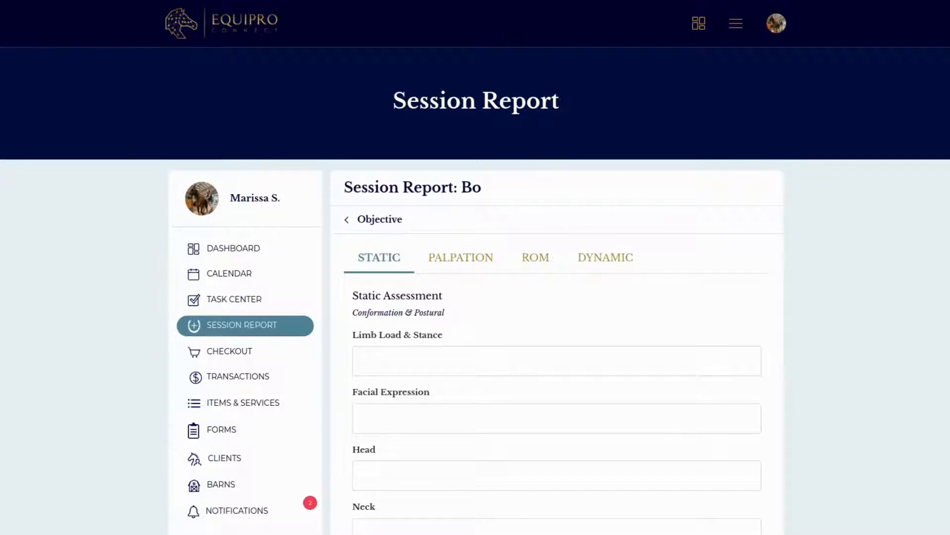
Step: In the static assessment, record the limb load and stance as standing under, front bilateral, at level 2 (mild)
scroll(602, 272, down, 2)
click(601, 272)
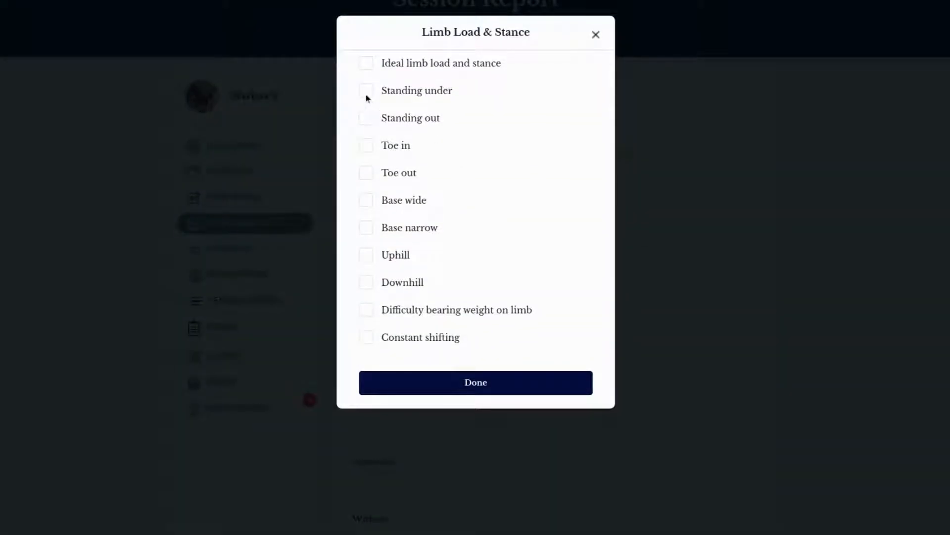
click(365, 92)
click(380, 145)
click(465, 207)
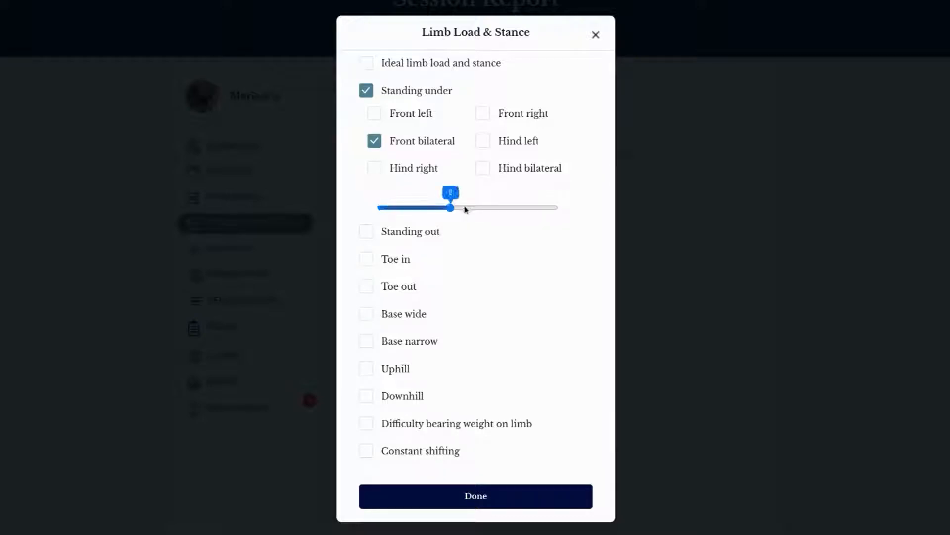
click(490, 496)
Step: Record a neck curvature bowing left in the static assessment and rate its severity
scroll(490, 499, down, 5)
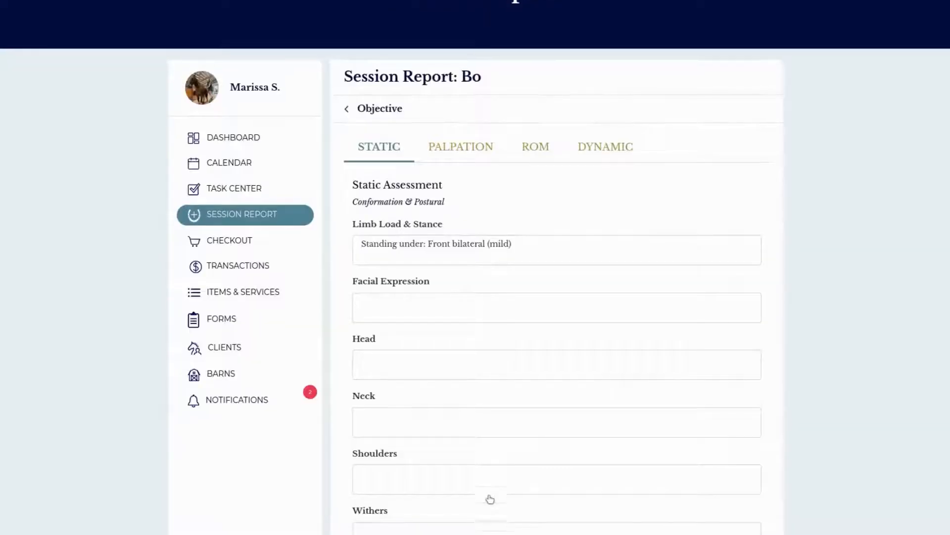
click(442, 204)
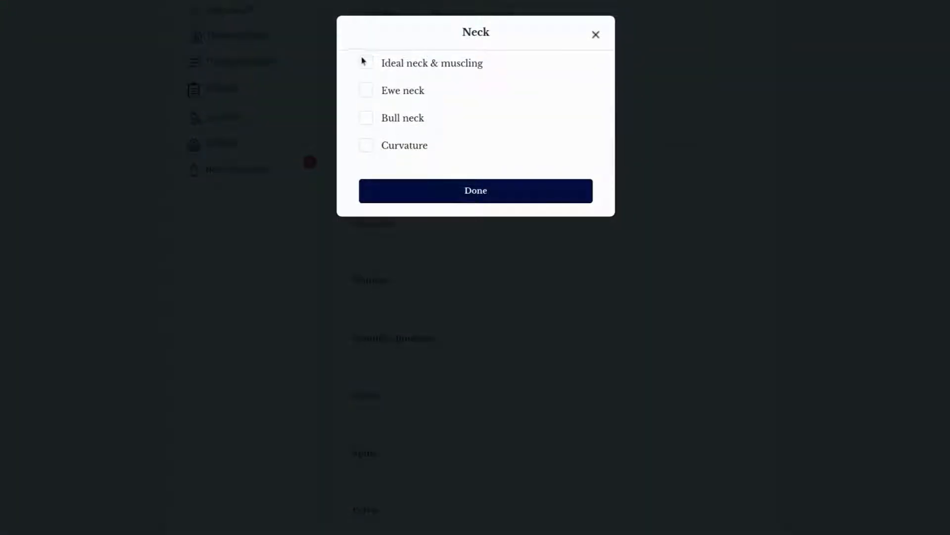
click(368, 146)
click(488, 173)
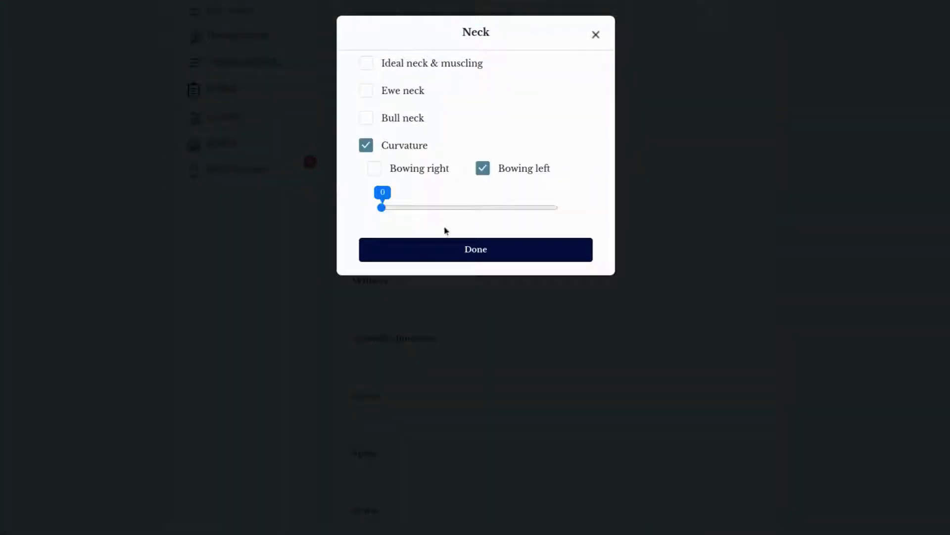
click(416, 209)
click(441, 249)
Step: Record the shoulder junction as too low without a severity rating
scroll(471, 292, down, 3)
scroll(477, 301, down, 2)
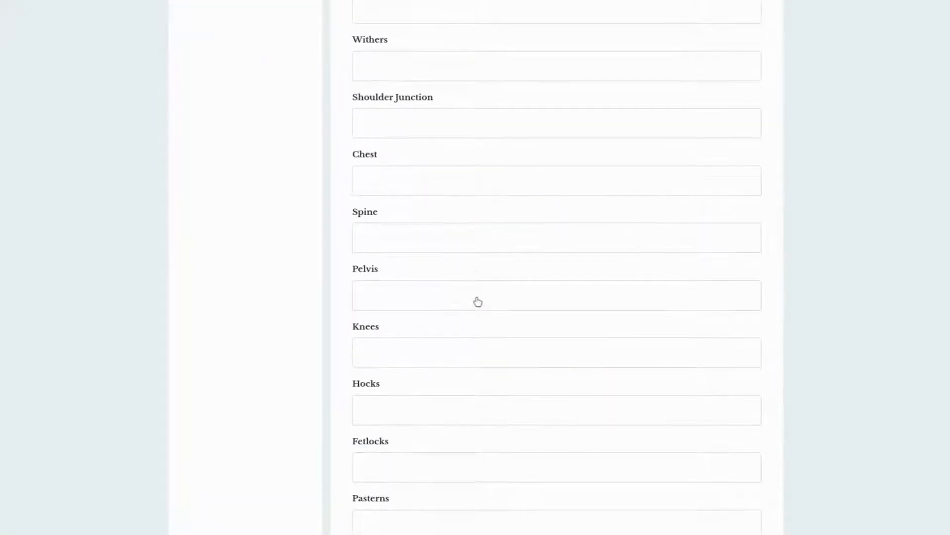
click(433, 134)
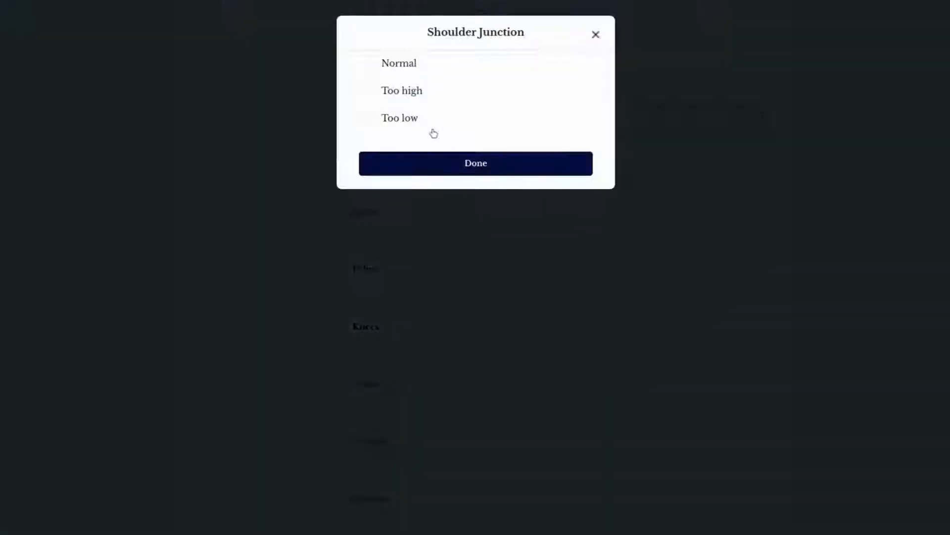
click(367, 118)
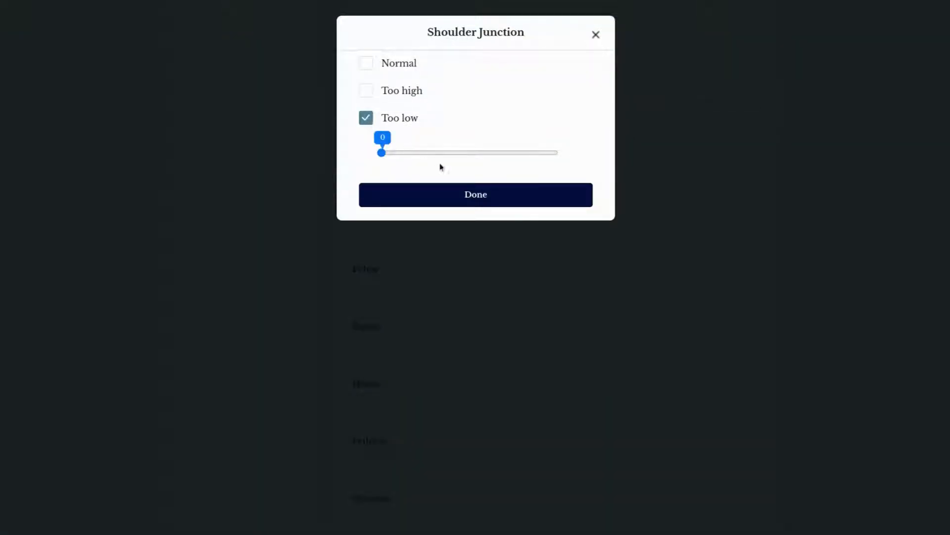
click(453, 194)
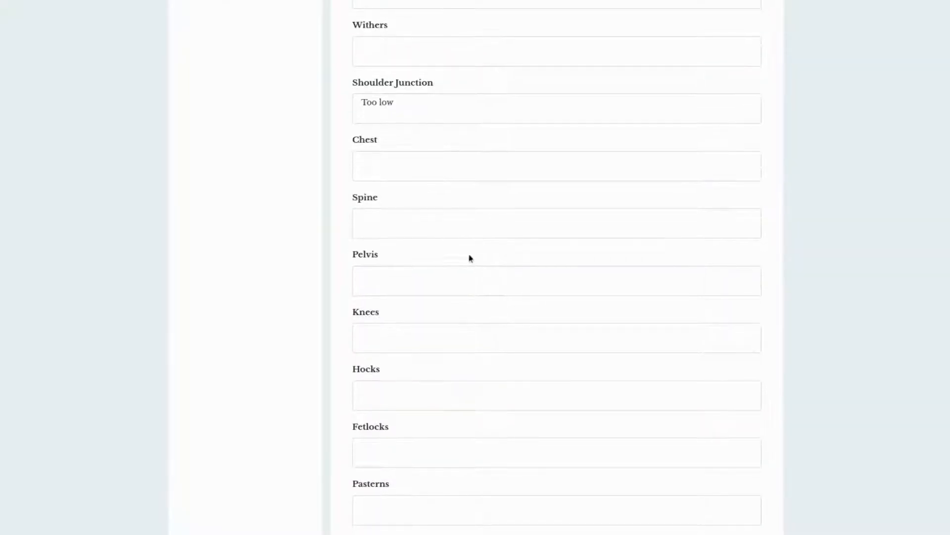
Step: Record swayback at level 3 (moderate) for the spine
click(452, 232)
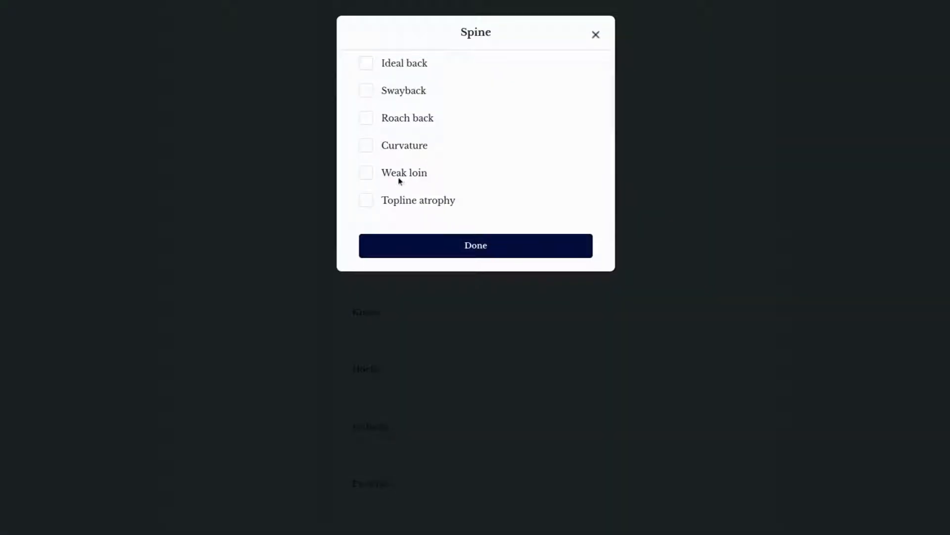
click(367, 94)
click(482, 127)
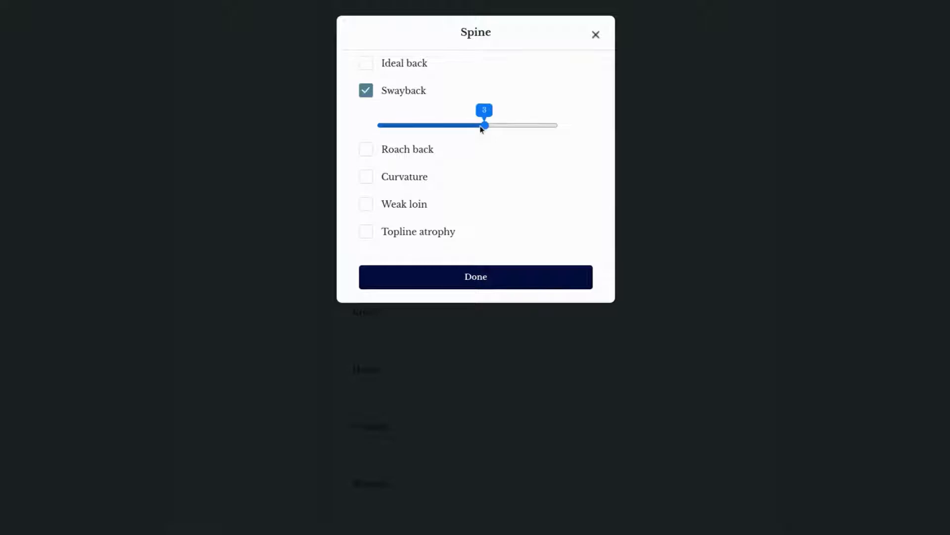
click(534, 276)
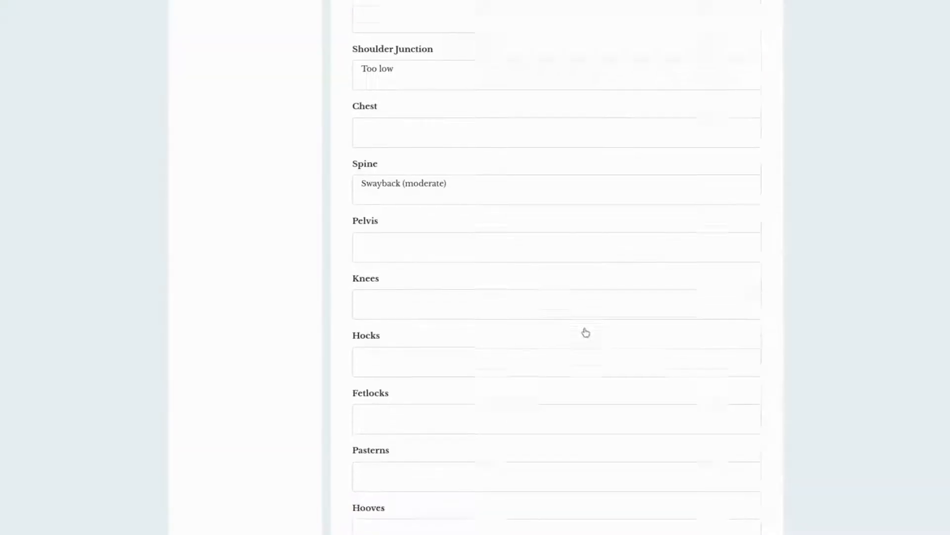
Step: Record a pelvis twist, forward left, at level 1
scroll(586, 332, down, 2)
click(472, 156)
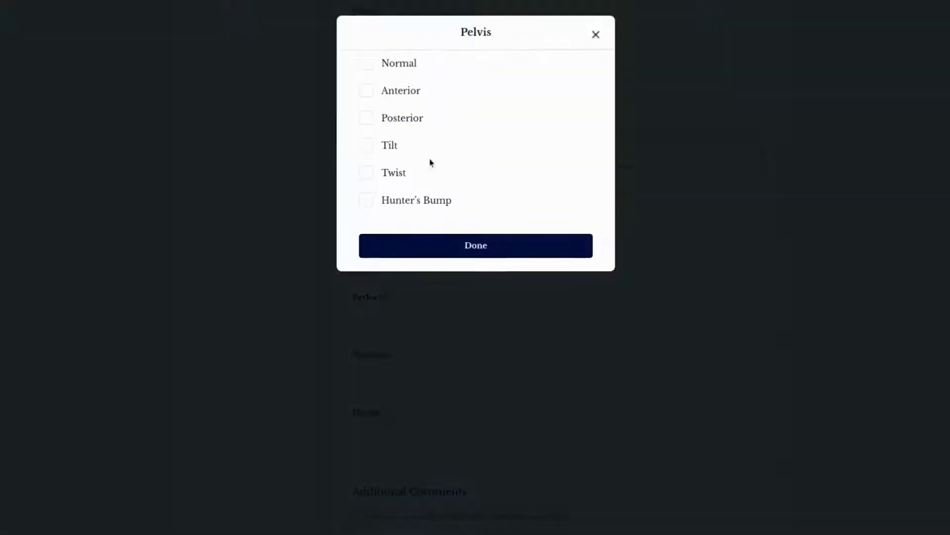
click(366, 173)
click(381, 201)
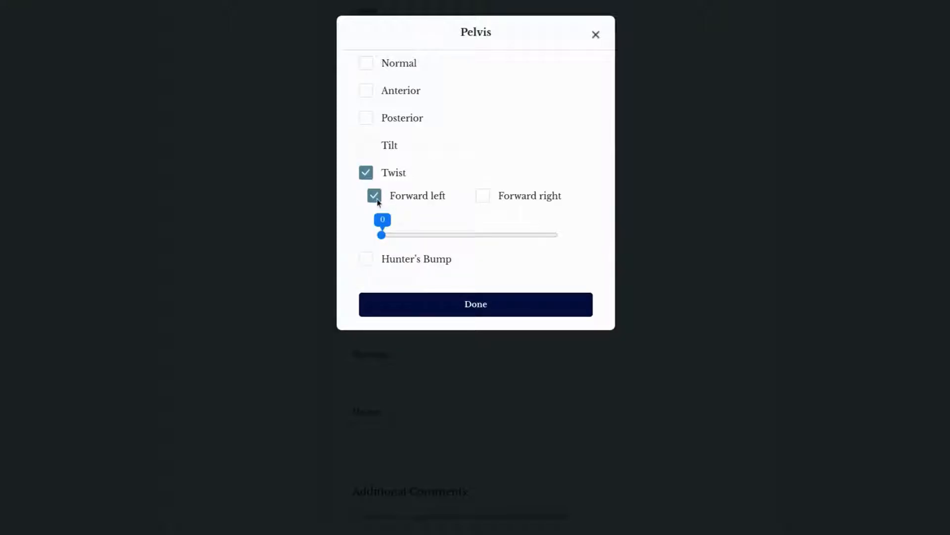
click(403, 235)
click(447, 311)
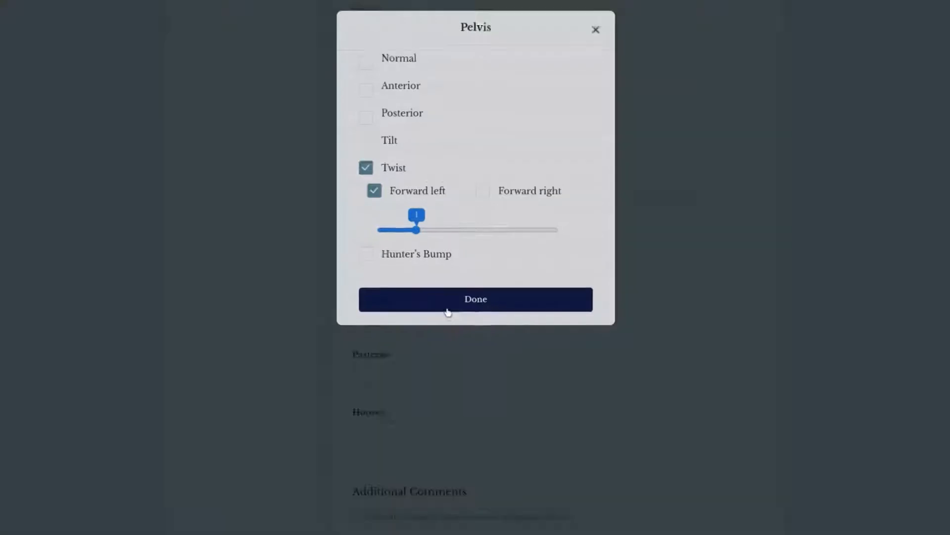
Step: Record the hocks as cow-hocked (tarsus valgus) without choosing a side or severity
click(426, 262)
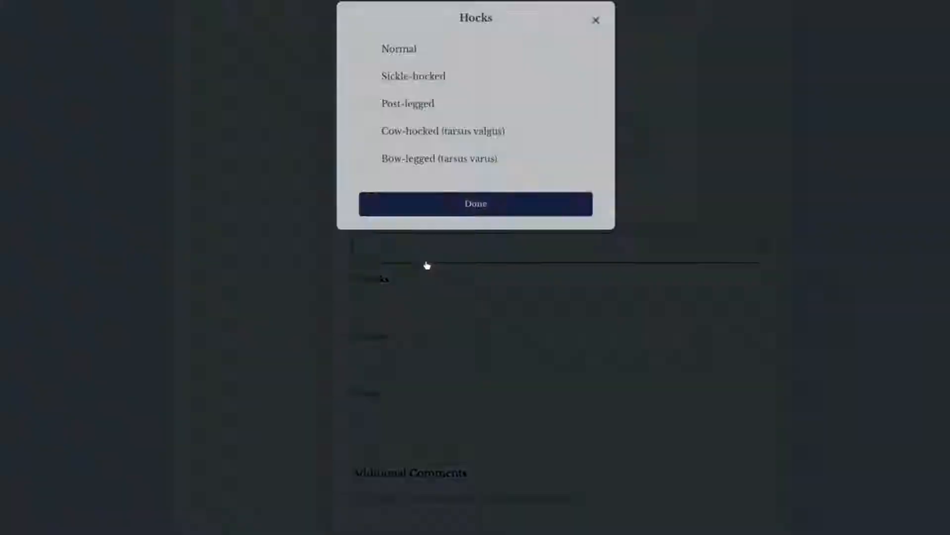
click(377, 144)
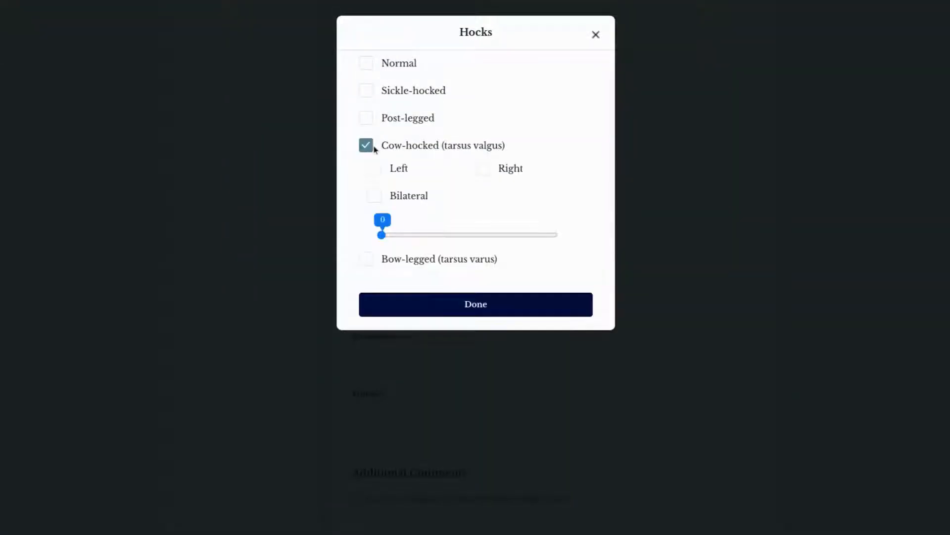
click(443, 299)
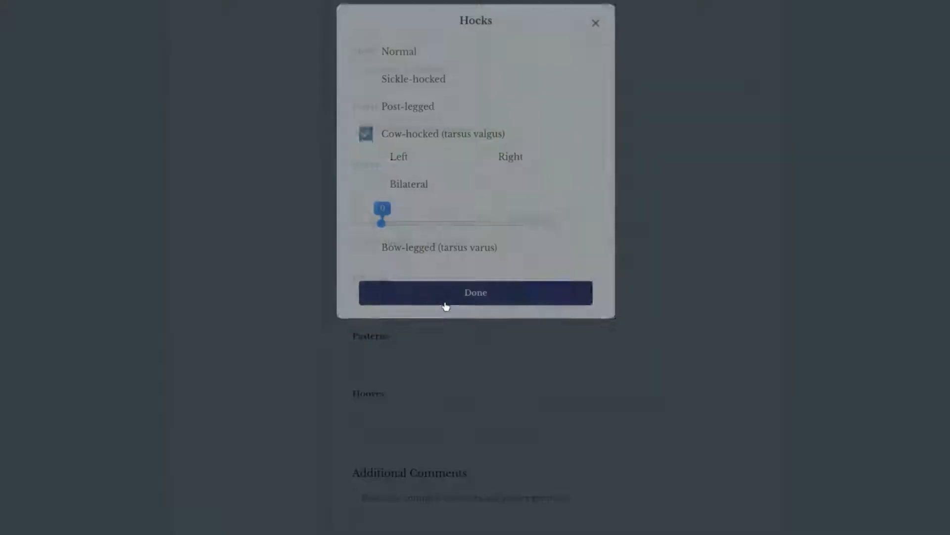
Step: Record extreme bilateral sensitivity at the poll in the palpation assessment
scroll(497, 358, down, 3)
scroll(497, 359, up, 11)
scroll(497, 358, up, 5)
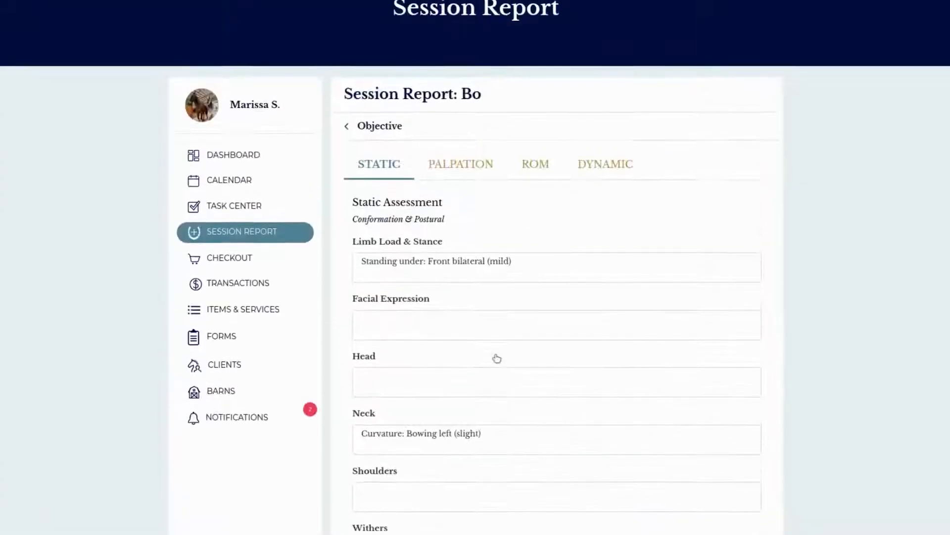
click(476, 190)
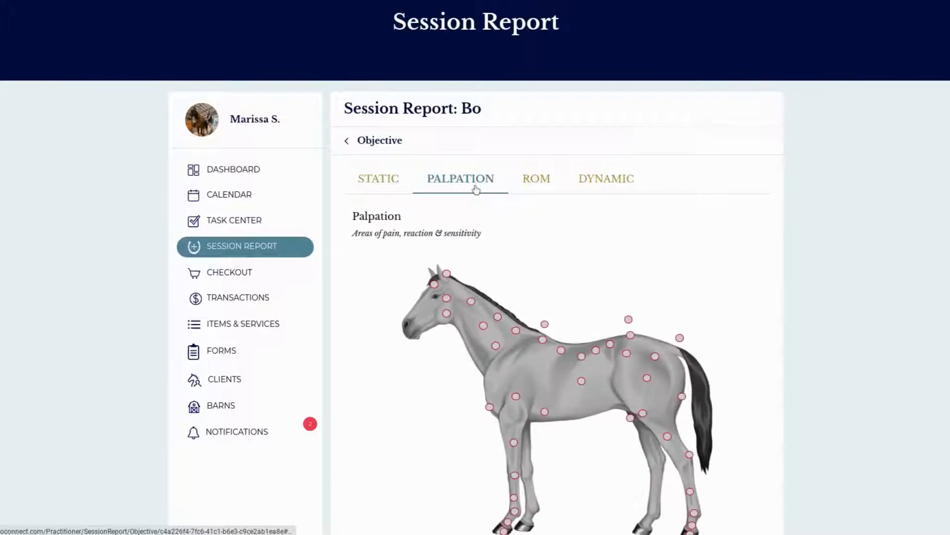
scroll(533, 308, down, 2)
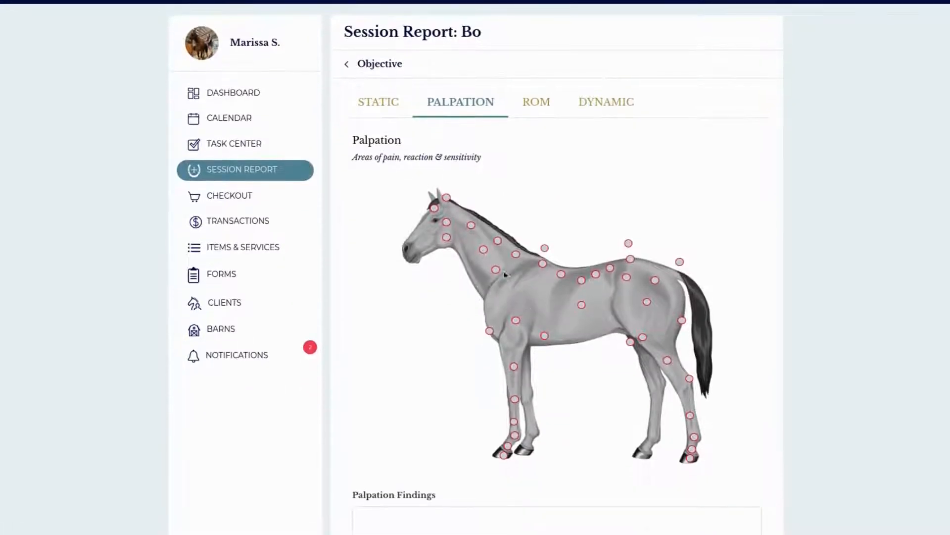
click(448, 203)
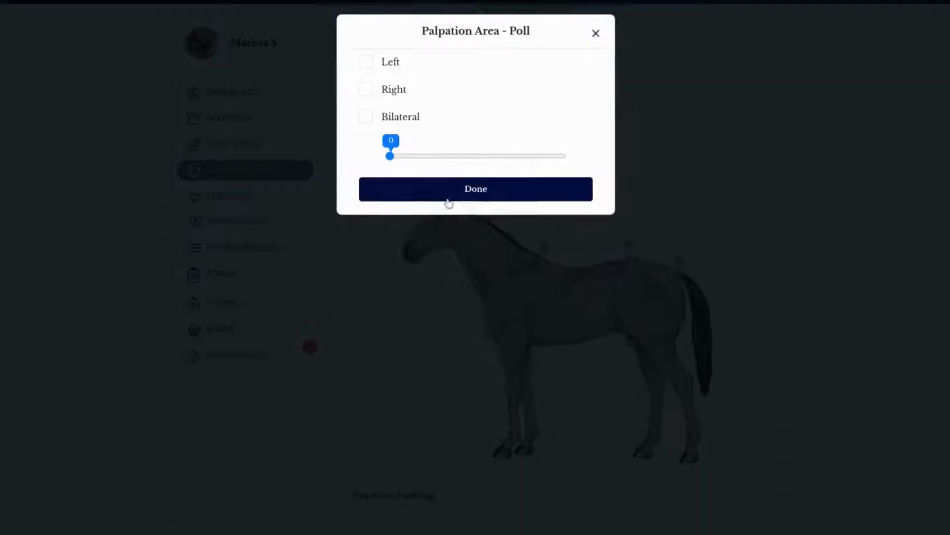
click(369, 119)
click(563, 158)
click(566, 184)
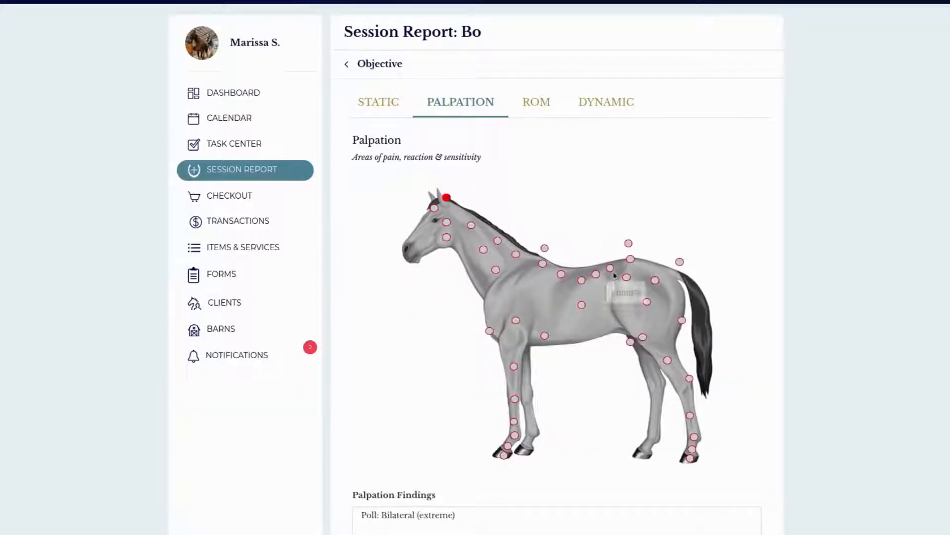
Step: Record mild bilateral sensitivity in the lumbar palpation area
click(610, 268)
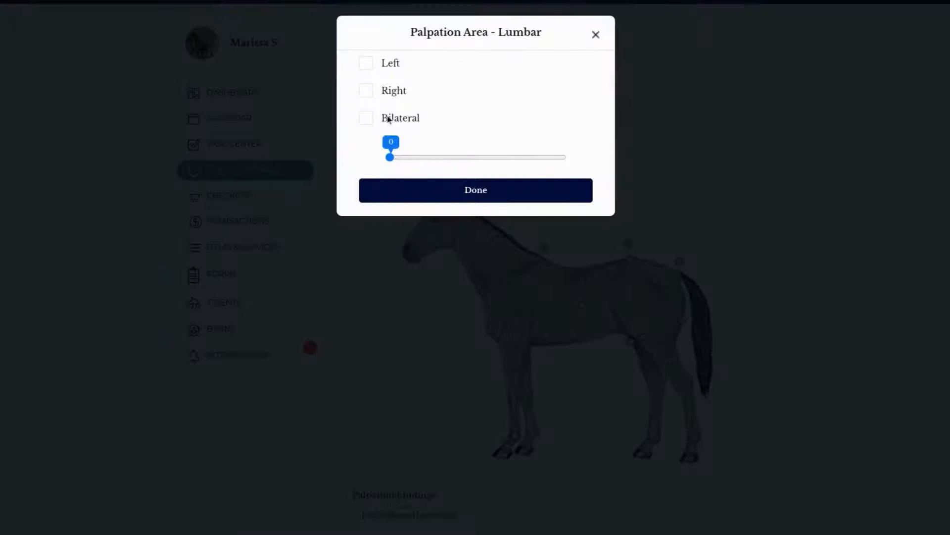
click(366, 120)
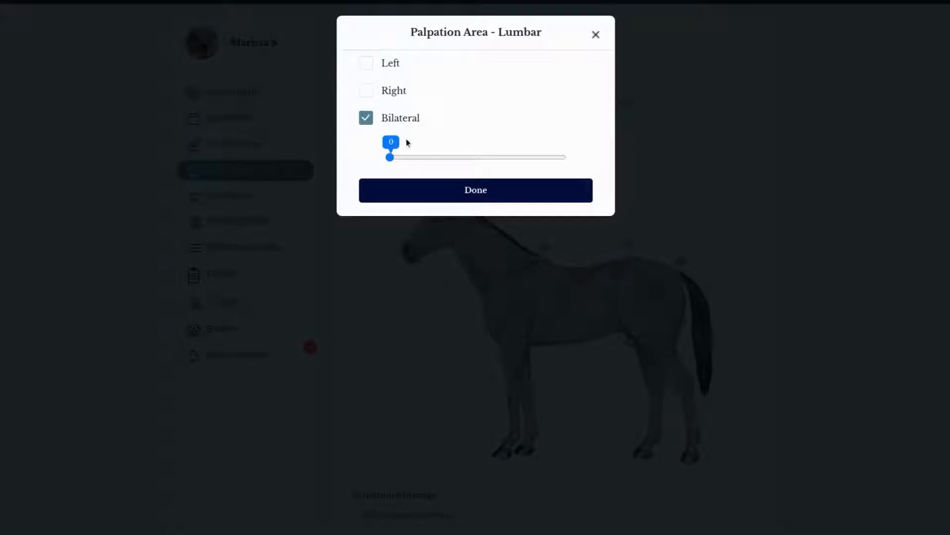
click(473, 157)
click(492, 195)
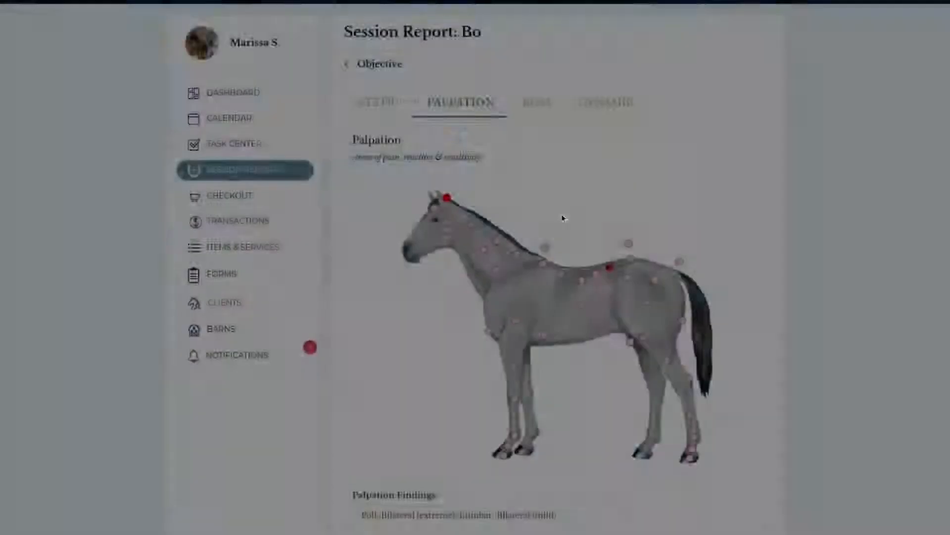
Step: Record mild sensitivity on the left side of the hock palpation area
scroll(619, 277, down, 1)
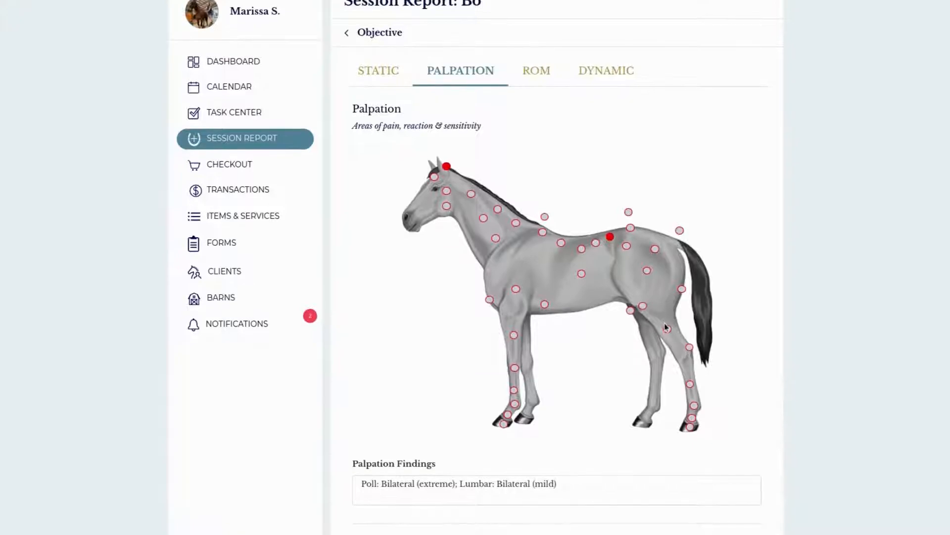
click(690, 348)
click(366, 63)
click(443, 158)
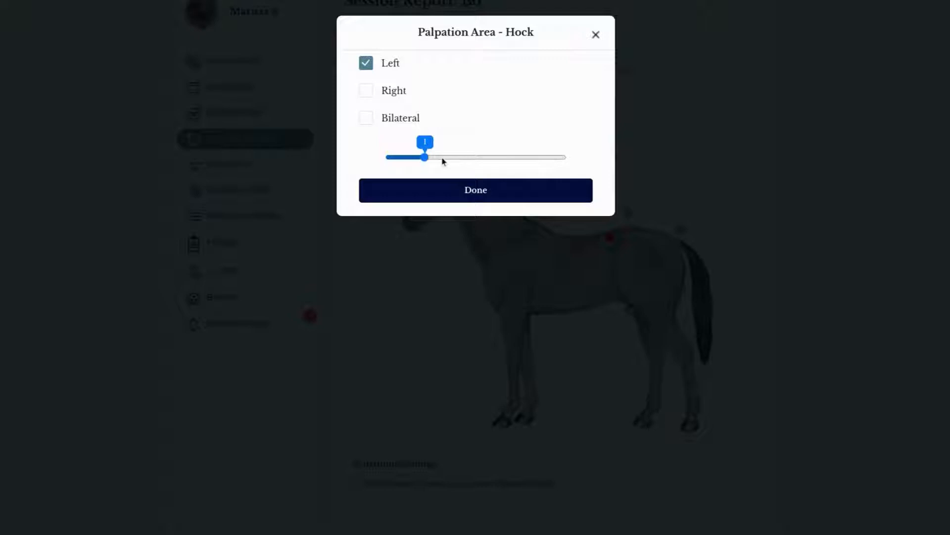
click(454, 159)
click(475, 199)
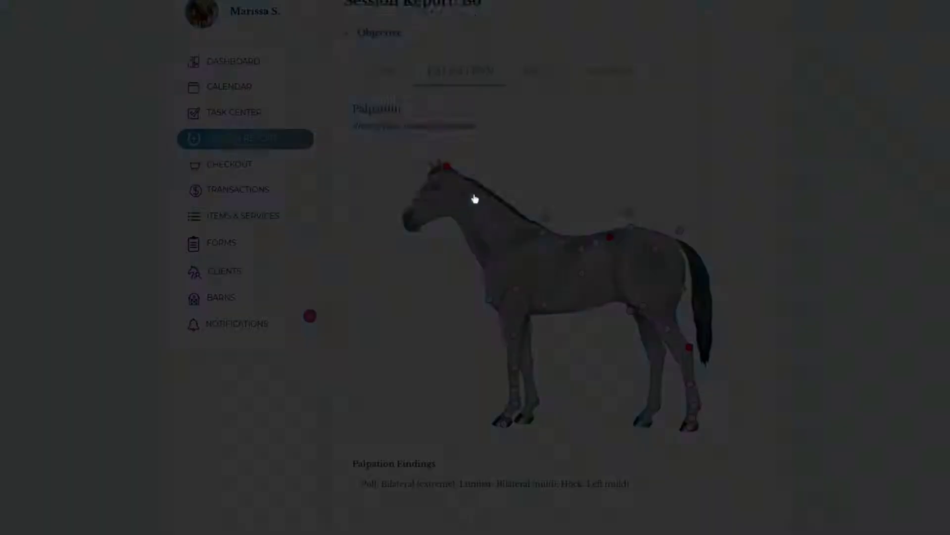
Step: Record neck flexion at level 1 (slight) and extension at level 2 (mild) in the range of motion assessment
scroll(532, 304, down, 5)
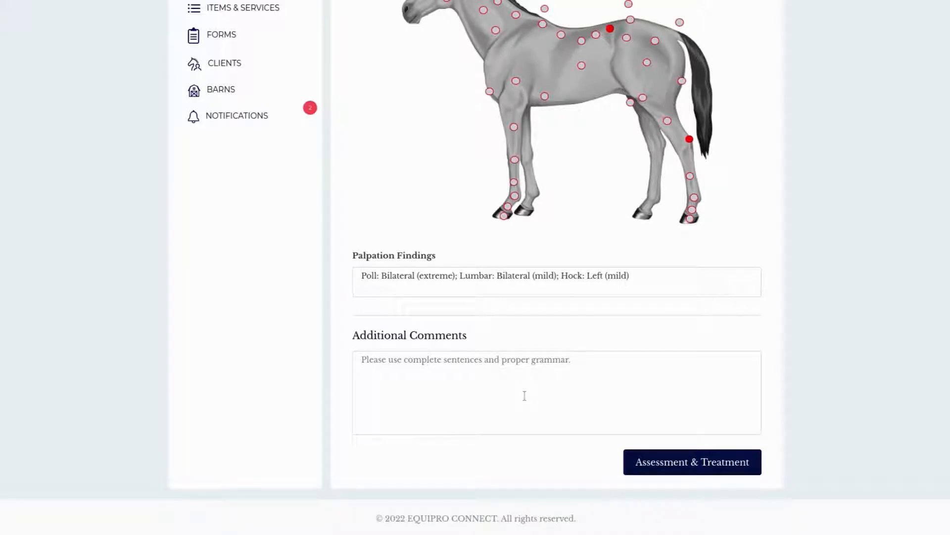
scroll(530, 392, up, 6)
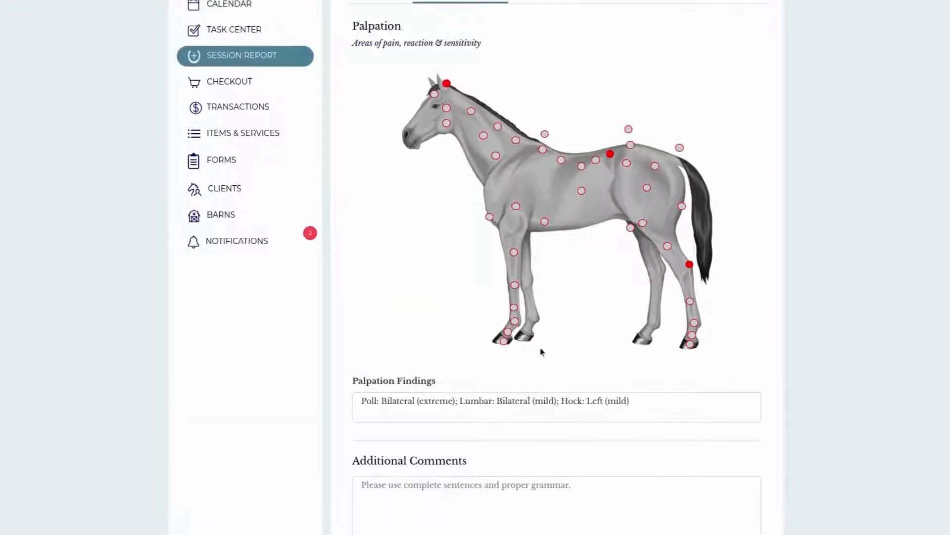
click(536, 163)
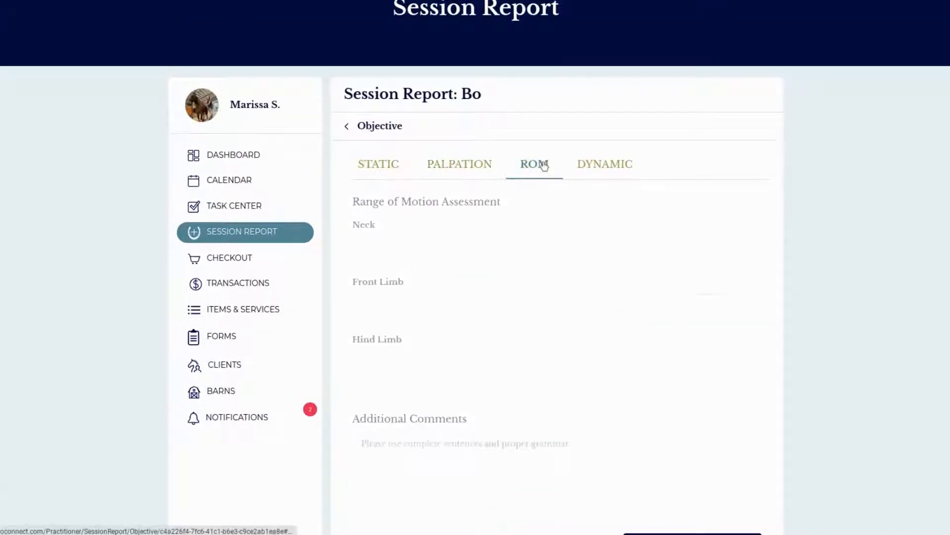
scroll(559, 247, down, 1)
scroll(559, 290, down, 1)
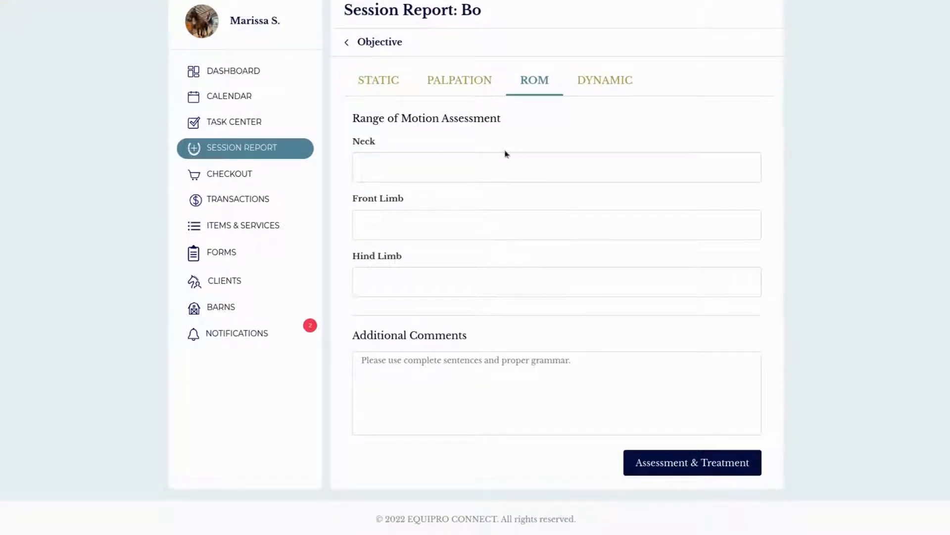
click(504, 168)
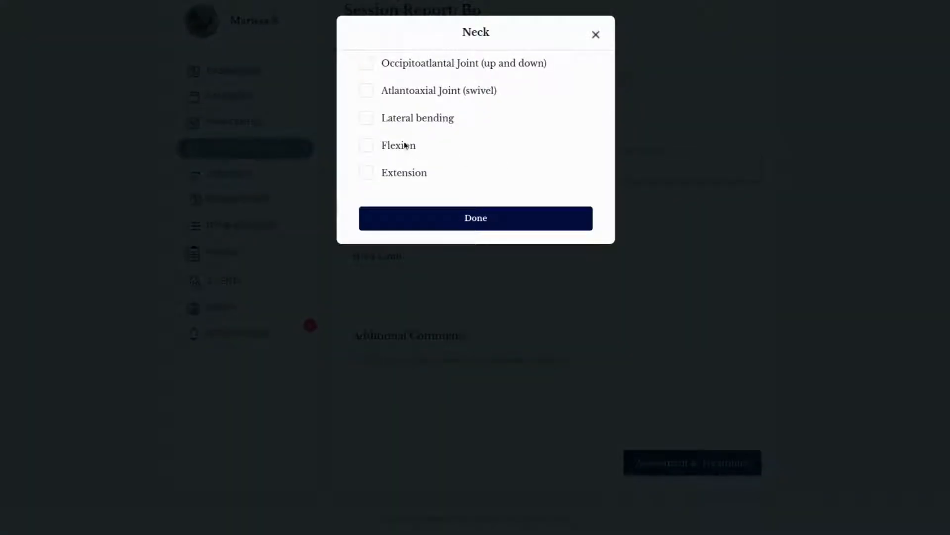
click(366, 146)
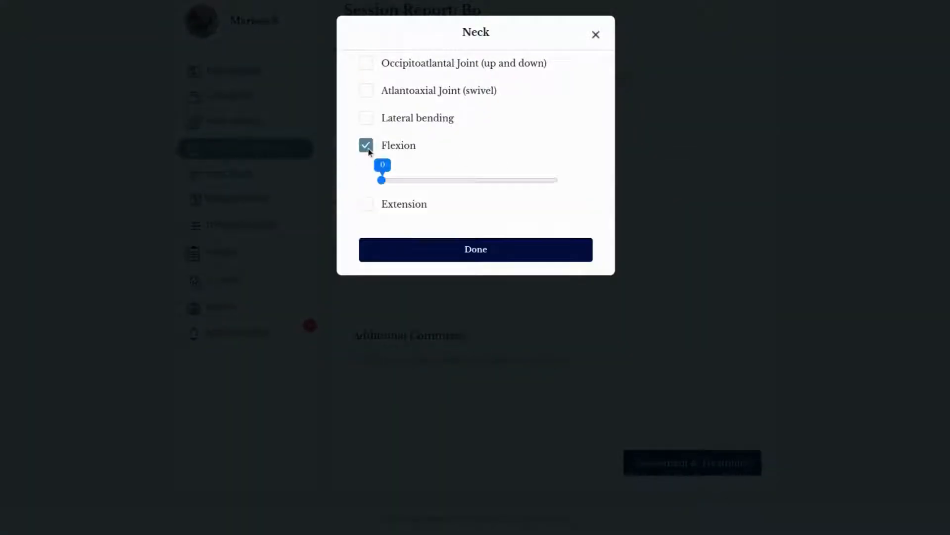
click(372, 209)
click(461, 241)
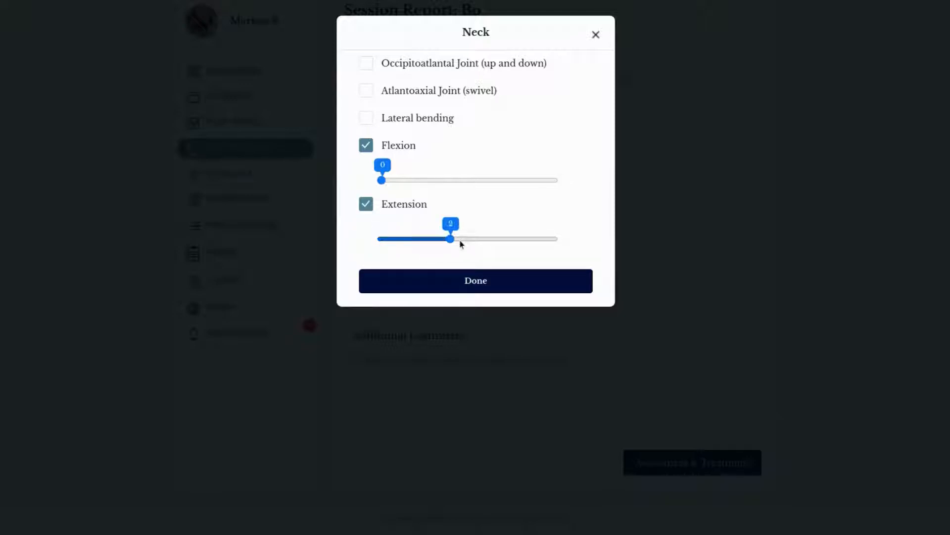
click(414, 180)
click(462, 284)
Step: In the dynamic assessment's gait findings, select tracking up with short striding front, without a severity rating
scroll(603, 357, up, 1)
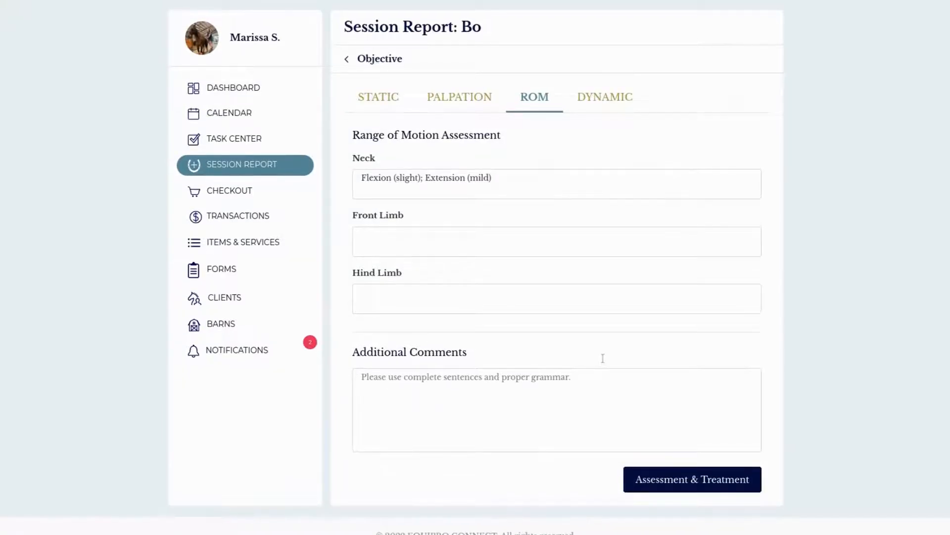
scroll(603, 358, down, 1)
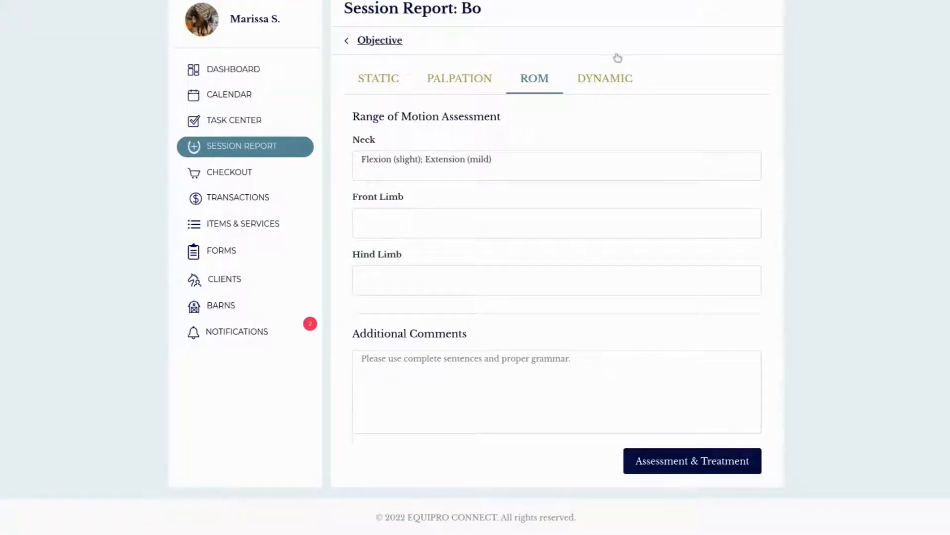
click(608, 81)
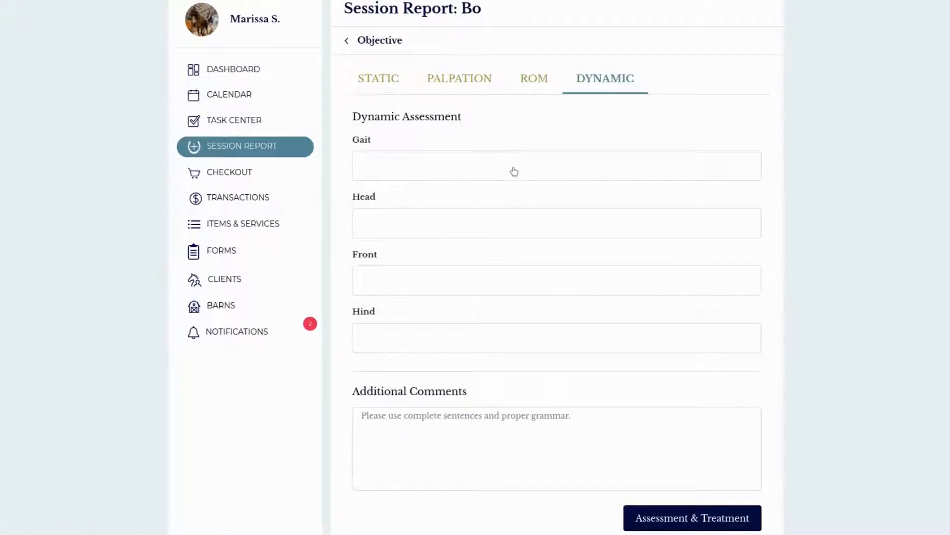
click(514, 171)
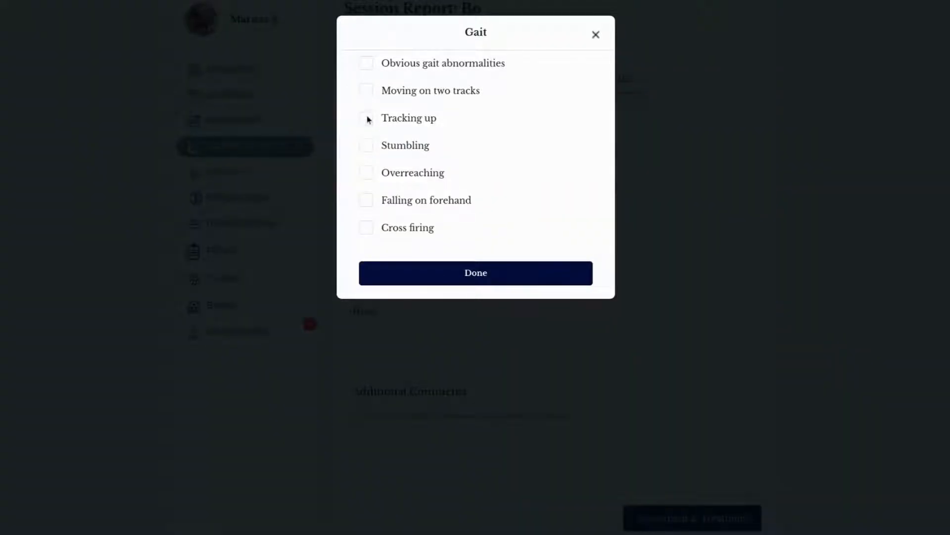
click(366, 119)
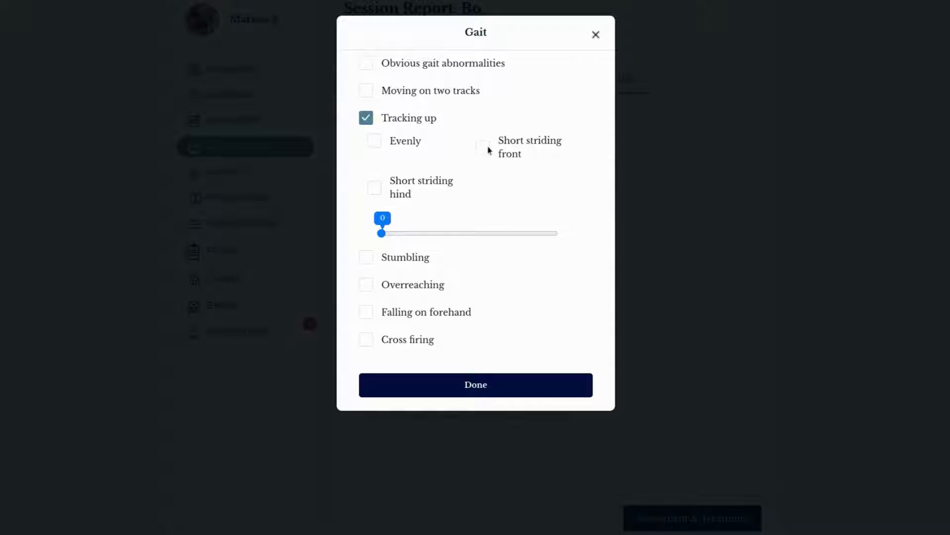
click(484, 148)
Step: Add falling on forehand and left-lead cross firing to the gait findings without severity ratings
click(367, 312)
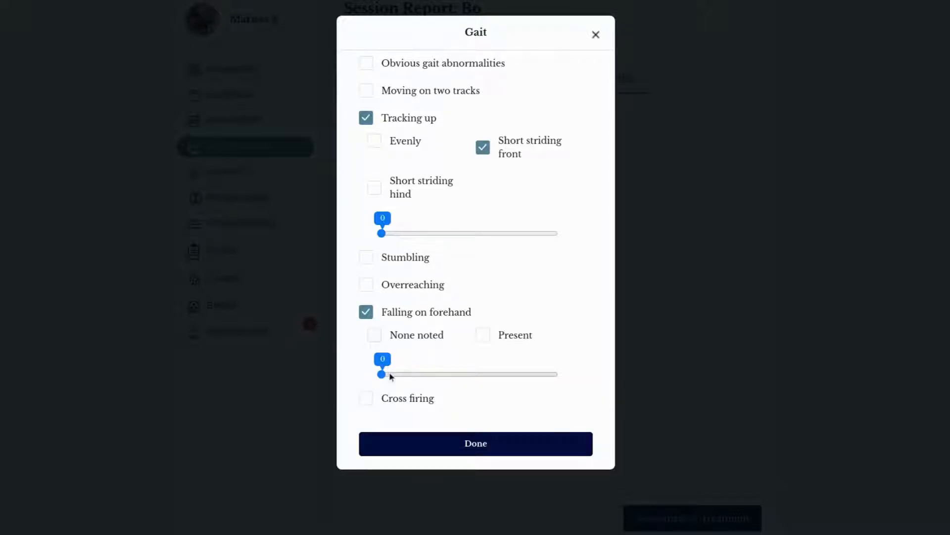
click(371, 399)
scroll(423, 426, down, 1)
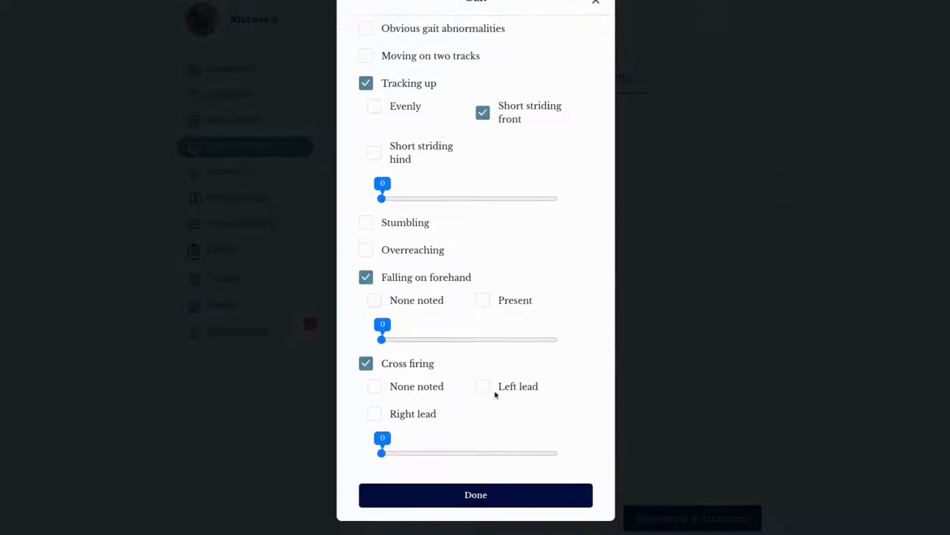
click(484, 389)
click(479, 494)
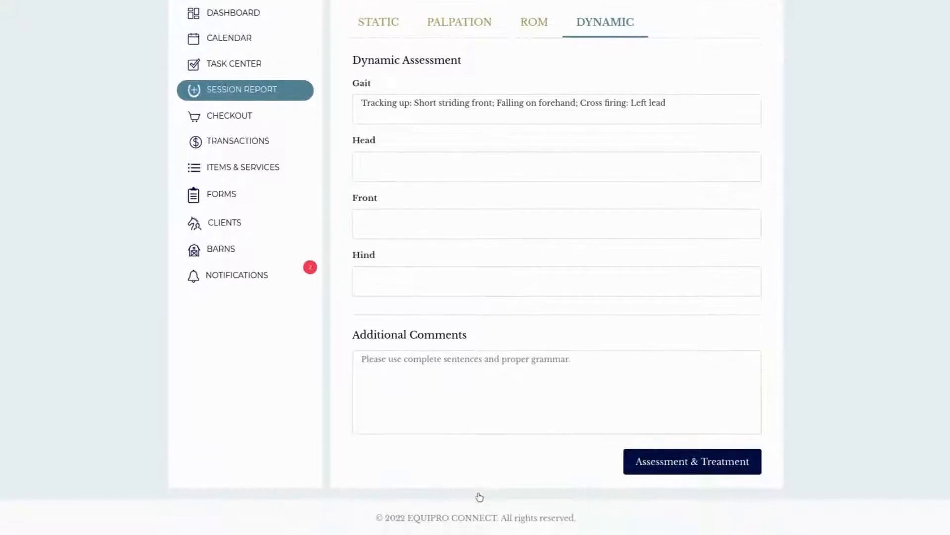
Step: Continue to the report's Assessment & Treatment section and look over the skeletal diagram and its body regions
click(707, 463)
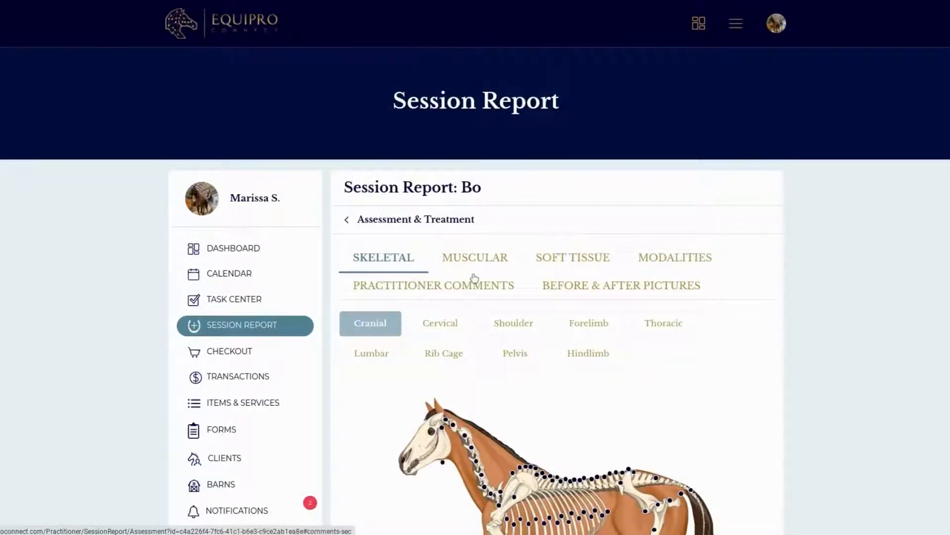
scroll(533, 322, down, 3)
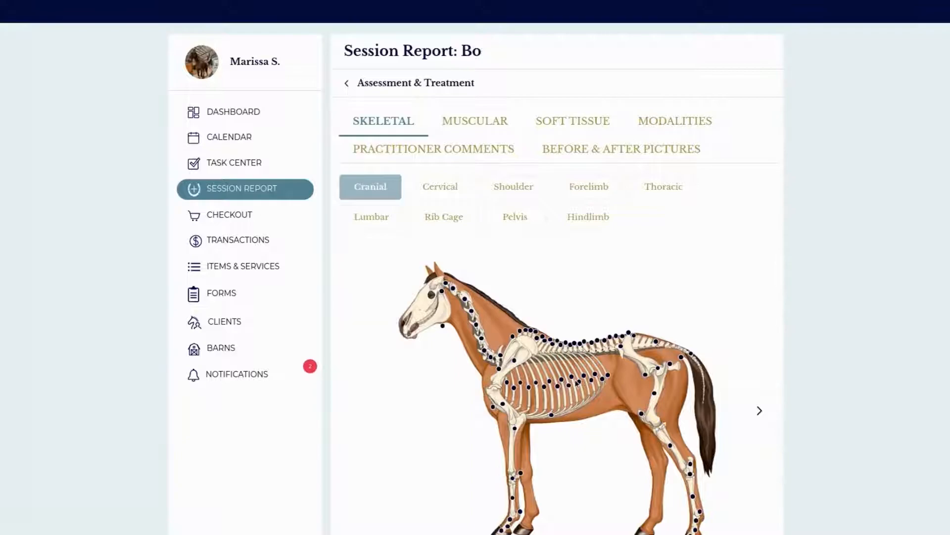
scroll(576, 382, down, 2)
scroll(574, 385, up, 1)
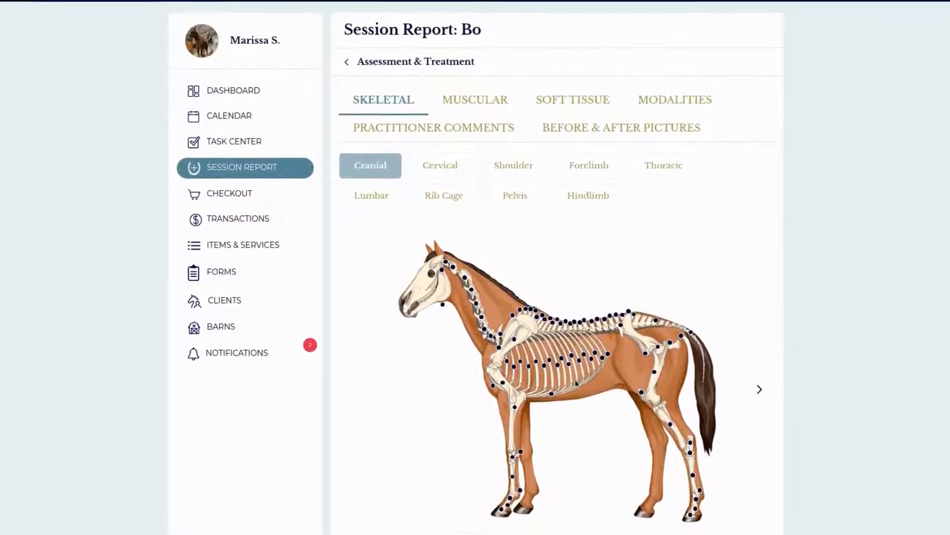
Step: Examine the superficial, middle and deep layers of the muscular assessment diagram
click(446, 102)
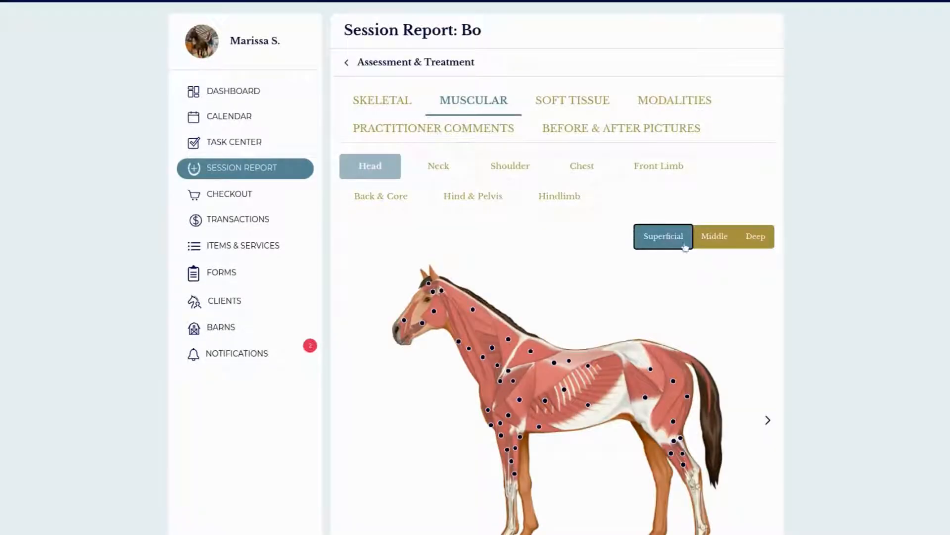
scroll(754, 305, down, 1)
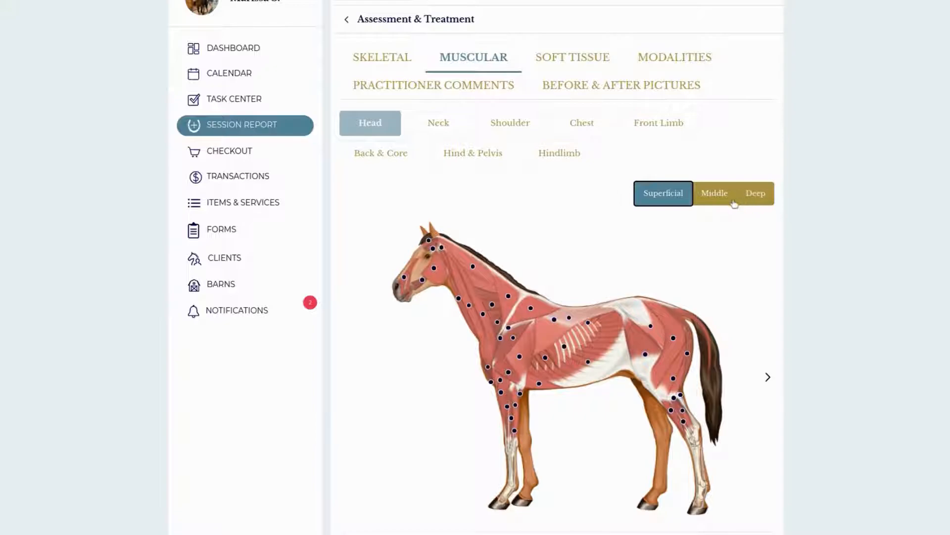
click(715, 198)
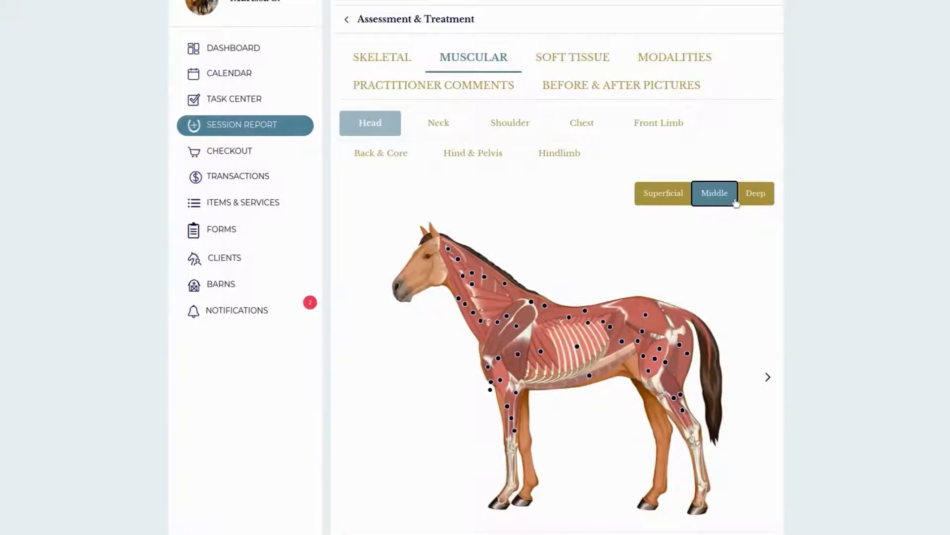
click(758, 199)
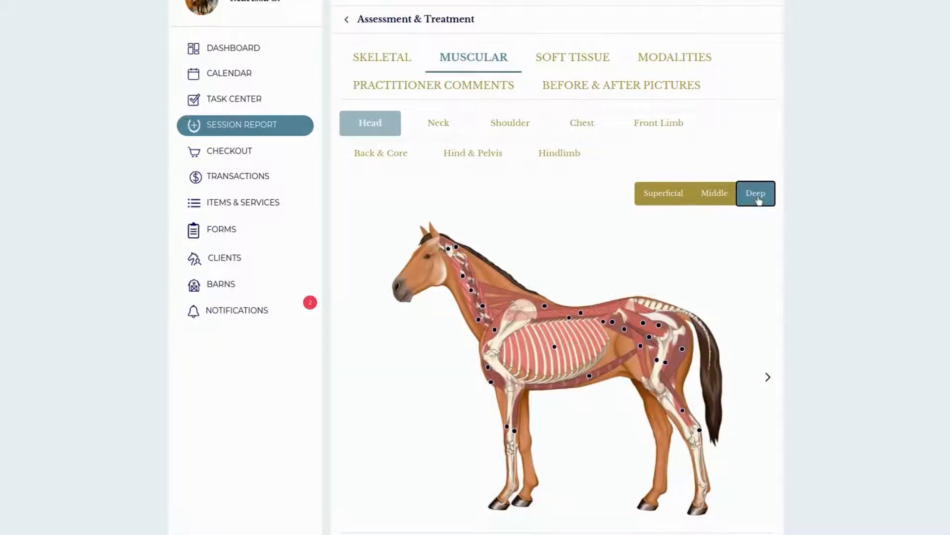
Step: Examine the soft tissue assessment diagram and return to the skeletal diagram
scroll(658, 123, up, 2)
click(601, 141)
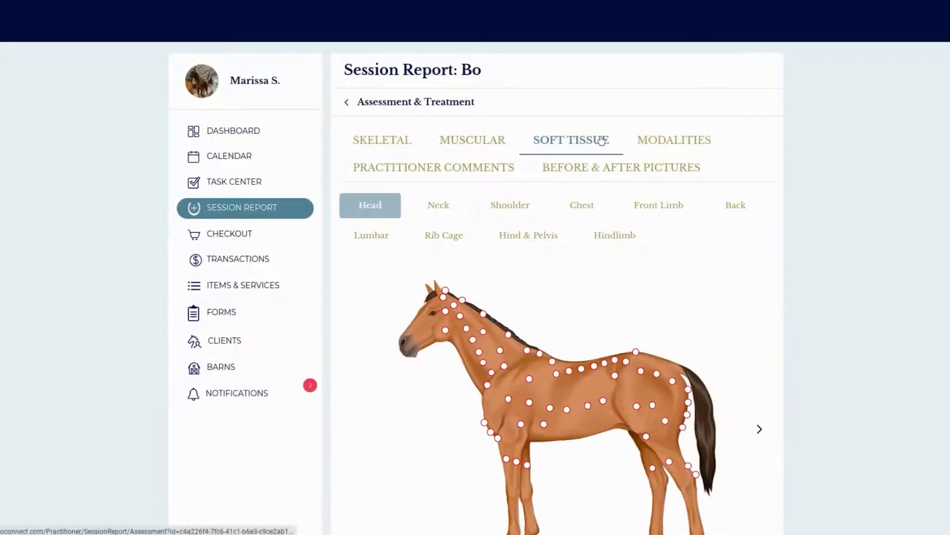
scroll(641, 260, down, 1)
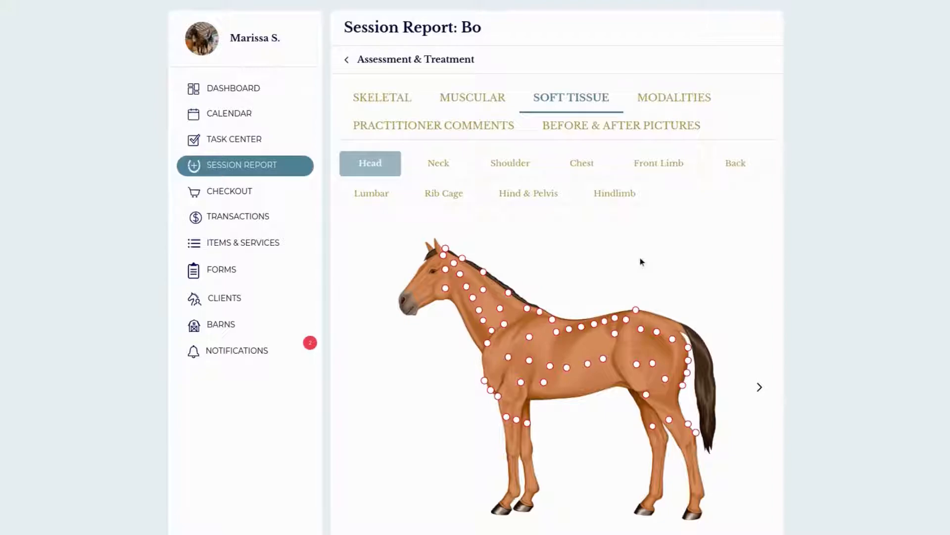
click(383, 103)
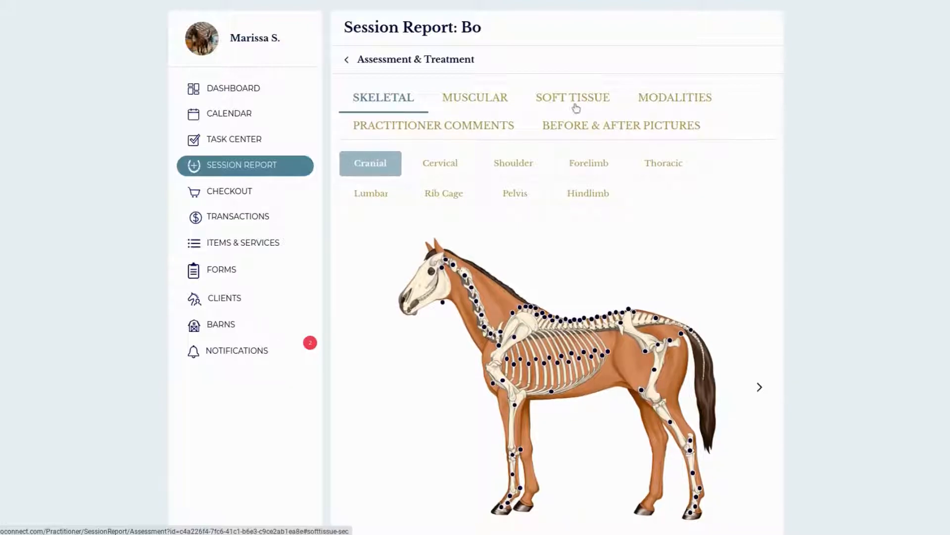
Step: Examine the cranial findings table and both side views of the skeletal diagram, including the information on TMJ
scroll(587, 233, down, 3)
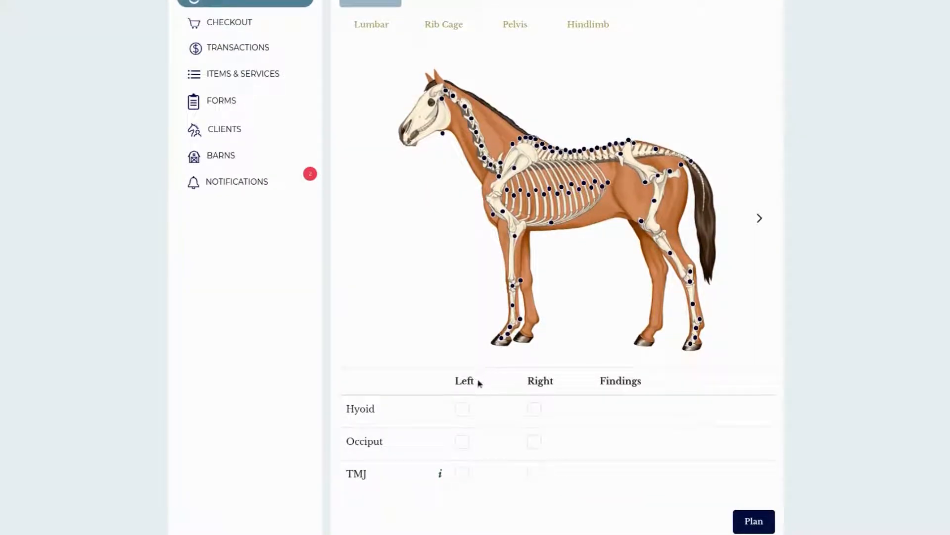
scroll(521, 329, up, 1)
scroll(520, 329, down, 2)
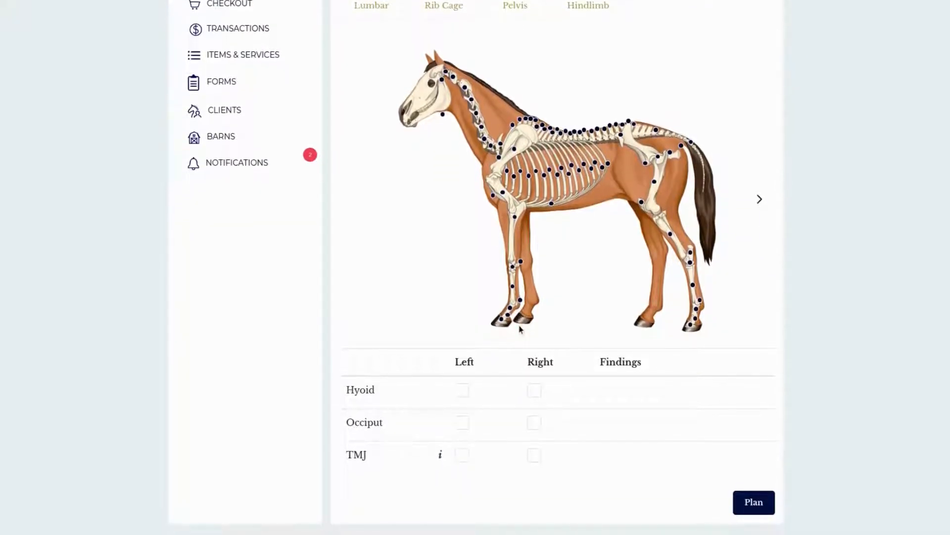
scroll(520, 329, up, 2)
scroll(445, 169, down, 3)
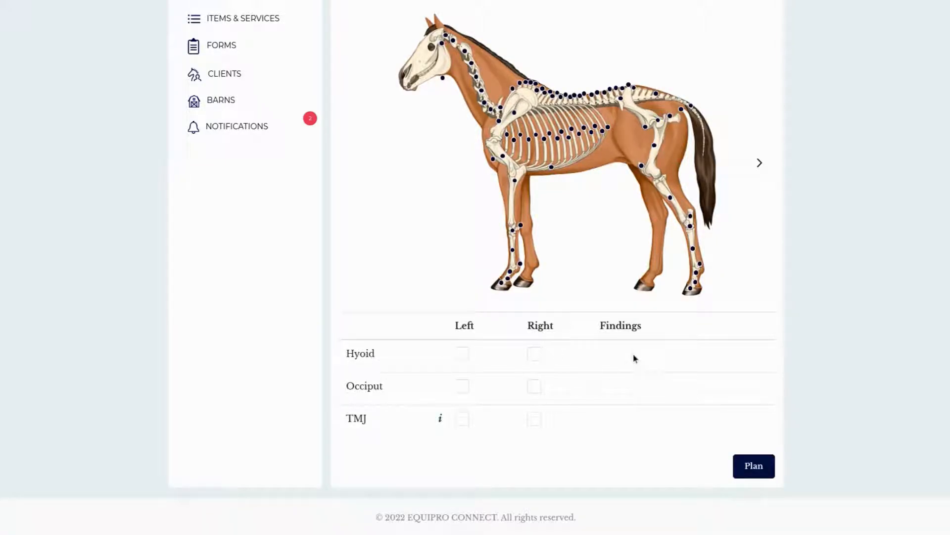
scroll(635, 358, up, 1)
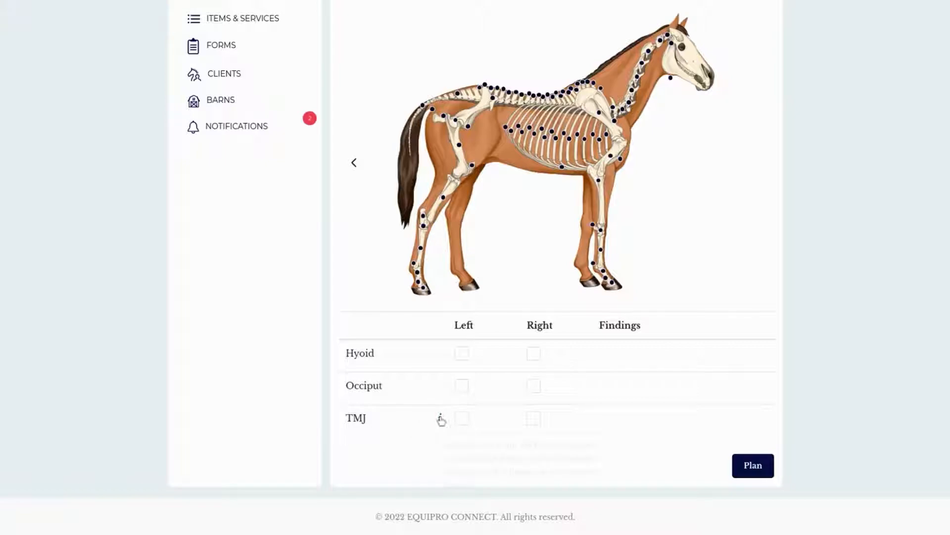
mouse_move(441, 418)
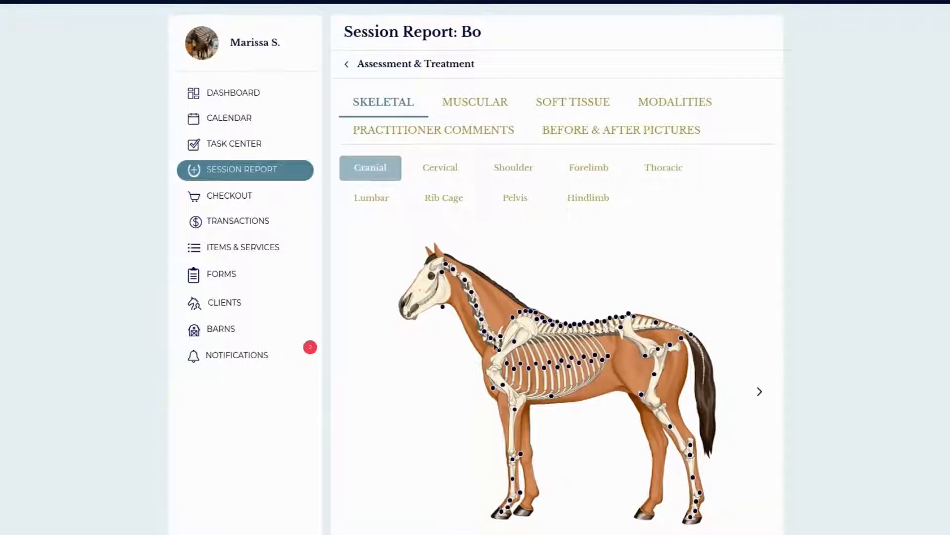
Step: Record a Subluxation chiropractic finding for the left C6 vertebra on the skeletal diagram
click(484, 337)
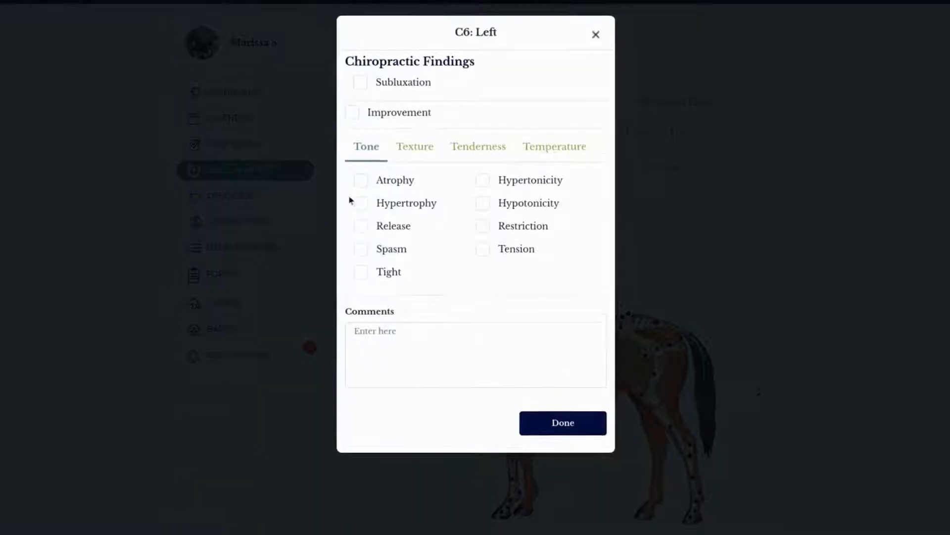
click(359, 83)
click(571, 431)
Step: Record an Anterior chiropractic finding for the left Sacroiliac Joint in the Pelvis region
scroll(580, 443, down, 2)
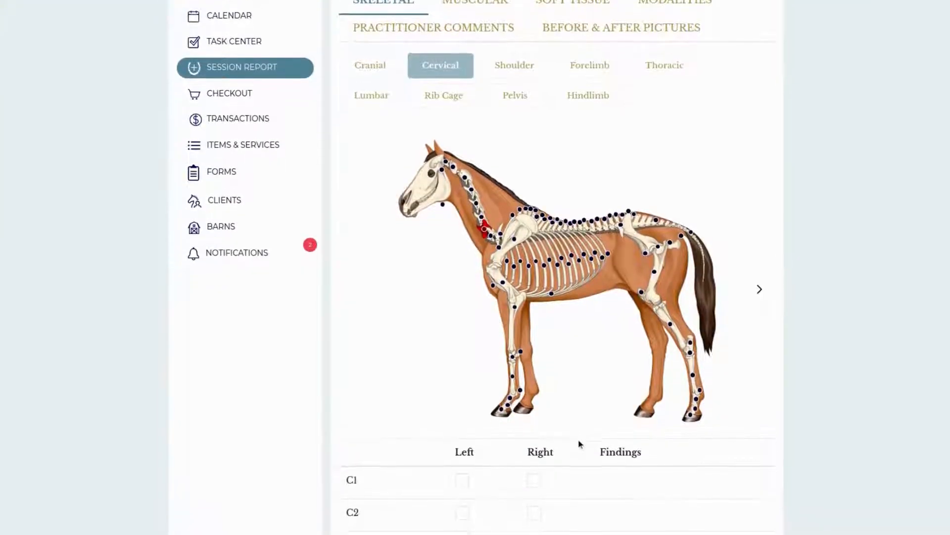
click(516, 96)
scroll(588, 238, down, 6)
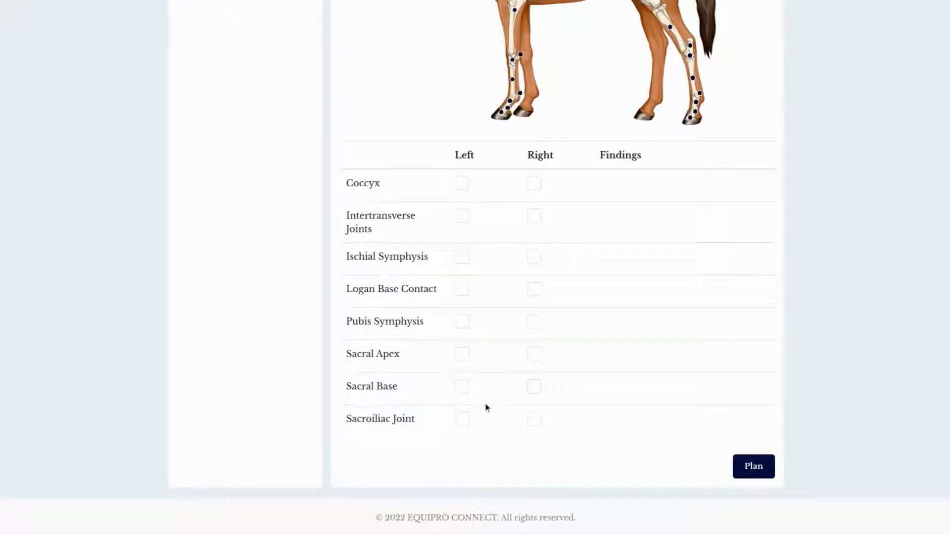
click(464, 421)
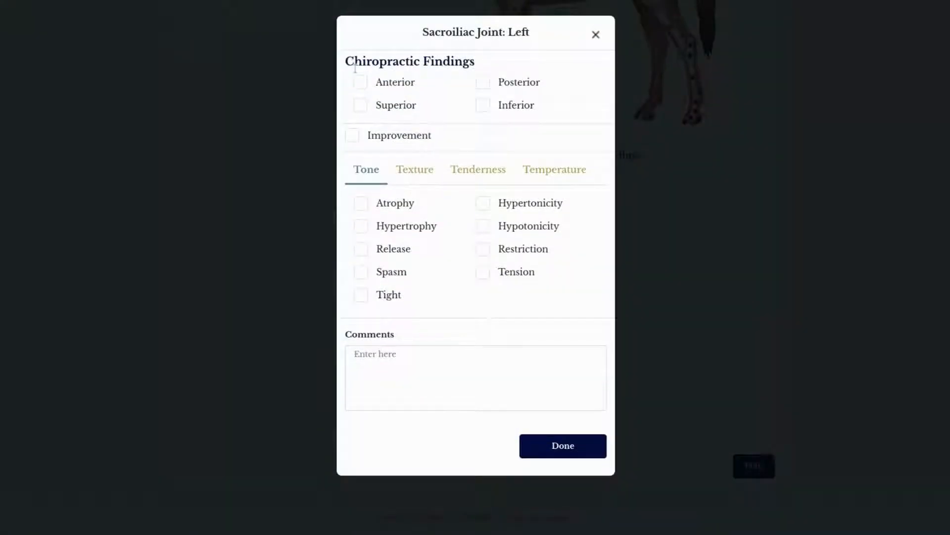
click(361, 83)
click(582, 452)
Step: Record a Posterior chiropractic finding for the left Rib 4 in the Rib Cage region
scroll(605, 300, up, 1)
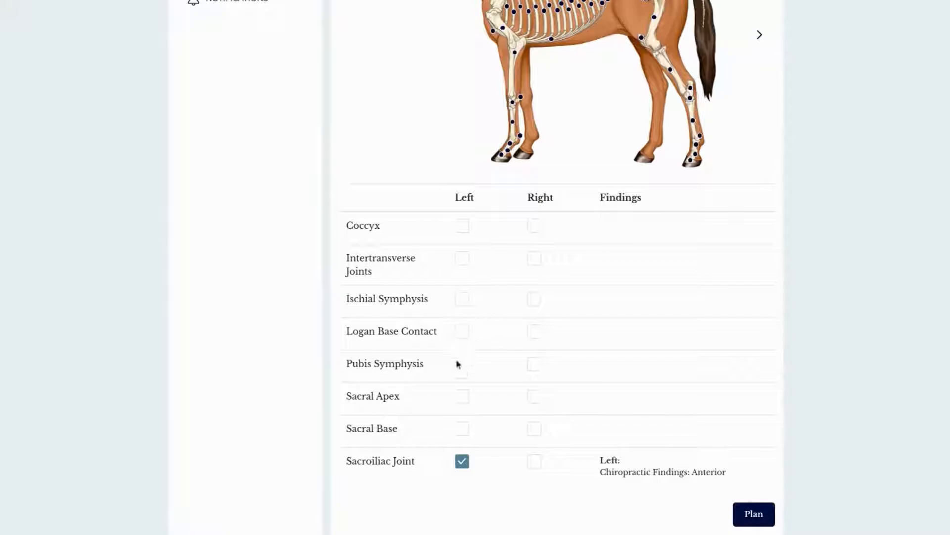
scroll(505, 223, up, 10)
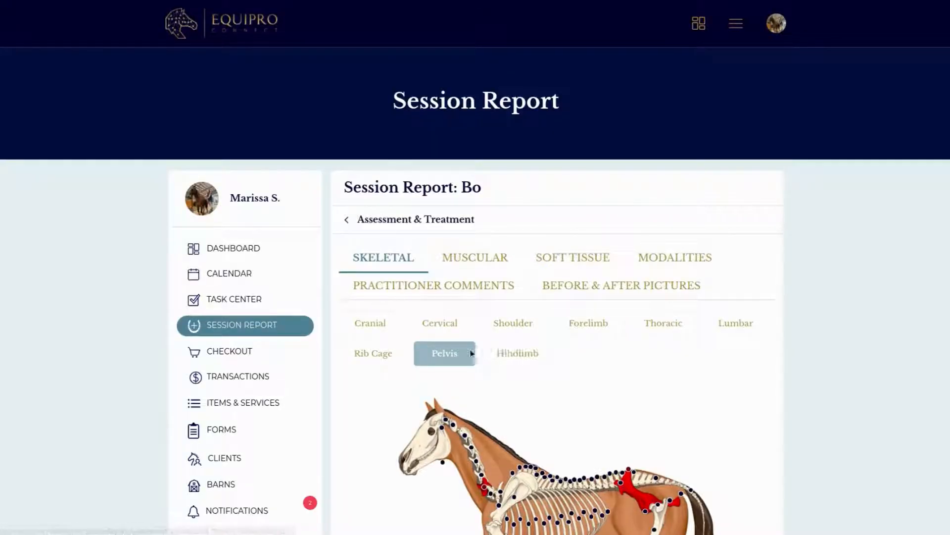
click(398, 362)
scroll(448, 406, down, 8)
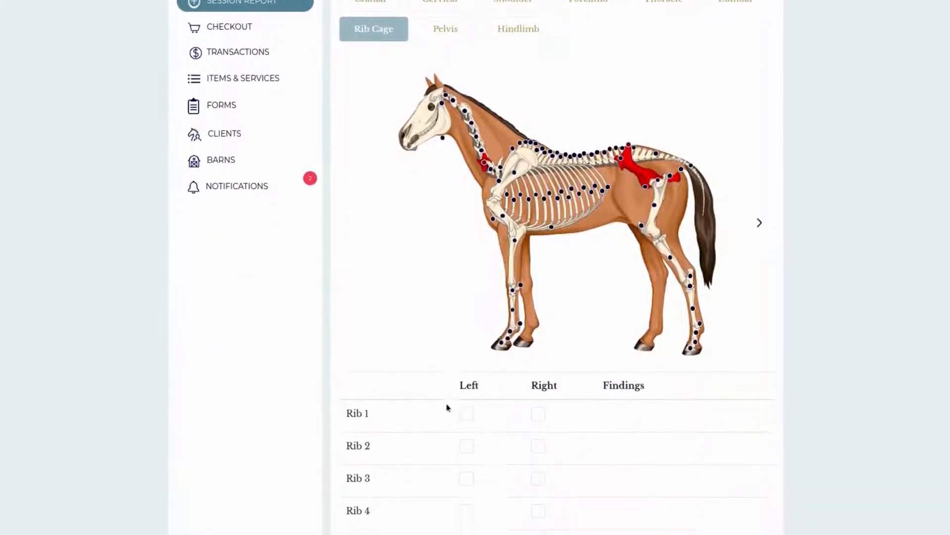
click(466, 460)
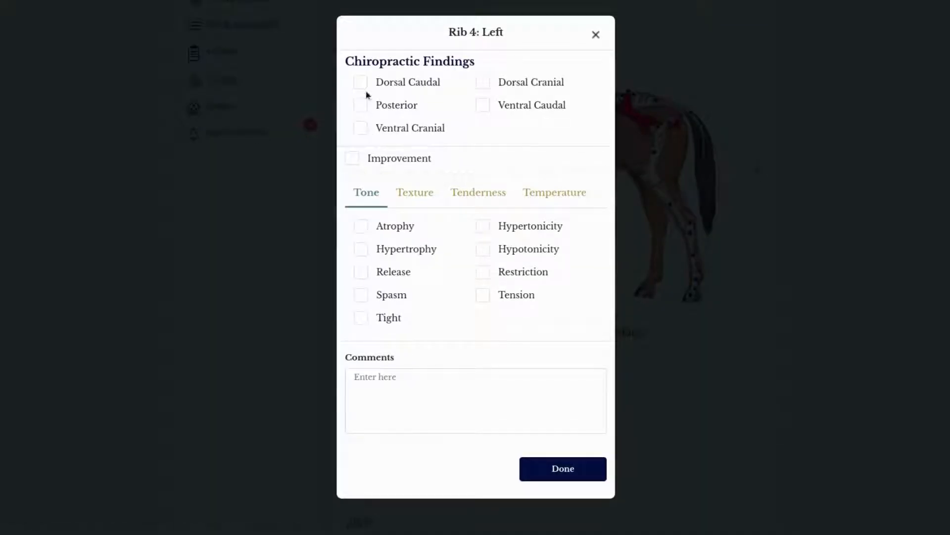
click(366, 105)
click(562, 468)
Step: Switch to the muscular assessment and record Tight and Restriction tone findings for the left Omotransverse muscle
scroll(700, 333, up, 3)
scroll(714, 312, up, 1)
click(463, 91)
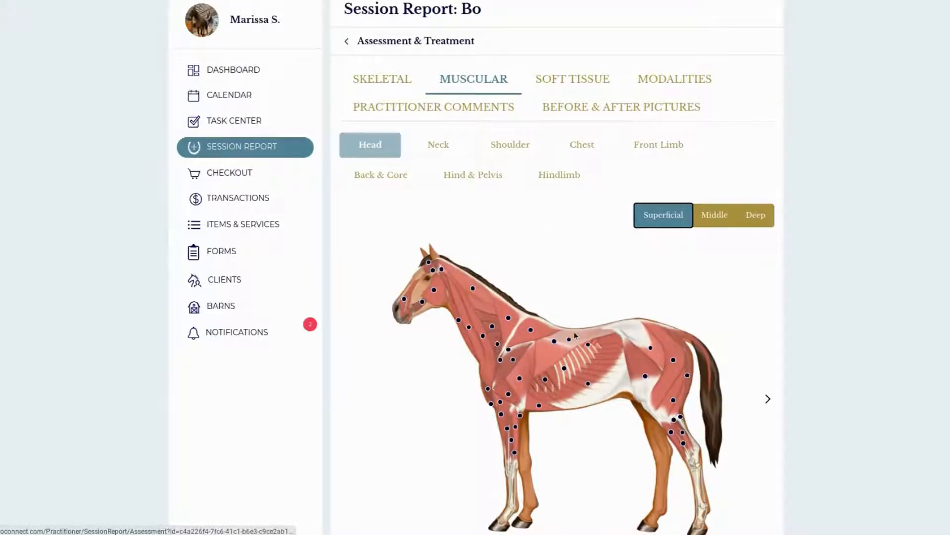
click(483, 340)
click(366, 225)
click(483, 177)
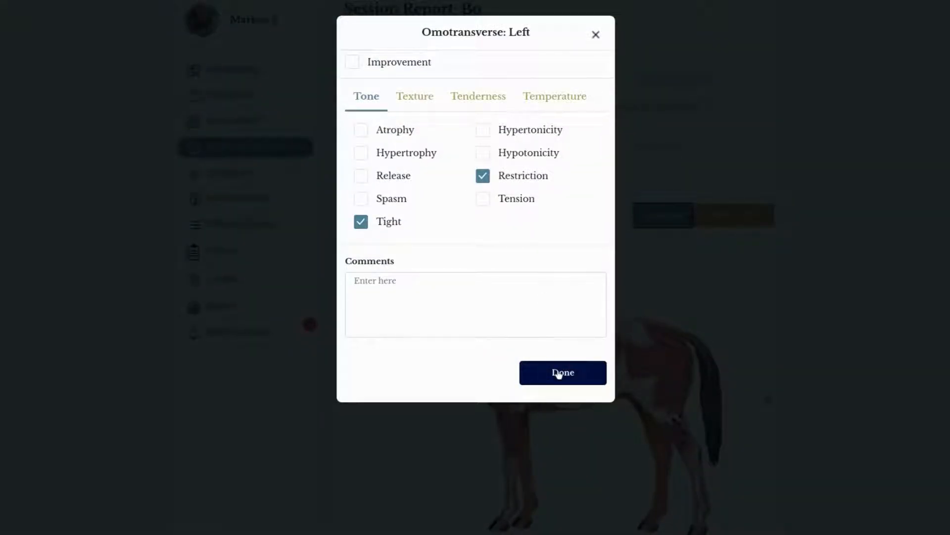
click(558, 372)
Step: Record a Fibrotic texture finding for the left thoracic Trapezius on the superficial muscle diagram
scroll(559, 391, down, 1)
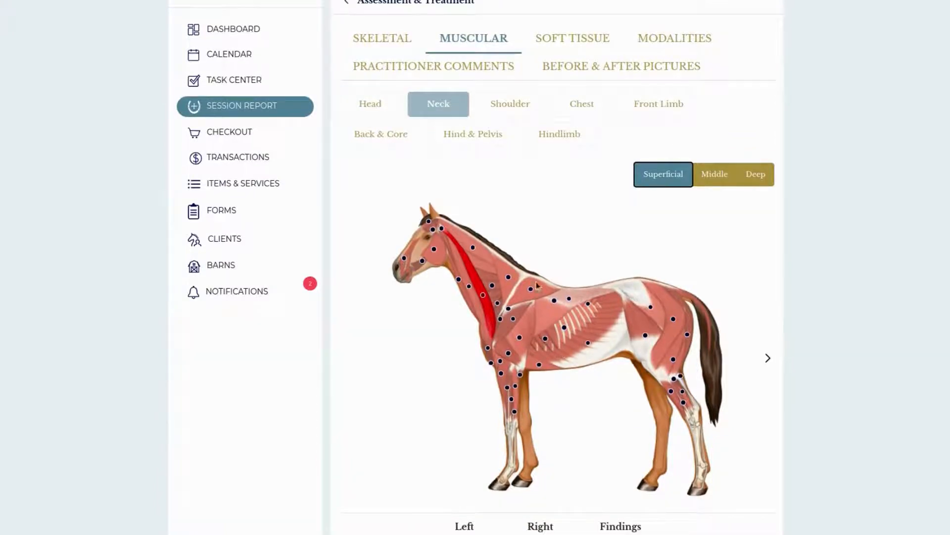
click(532, 290)
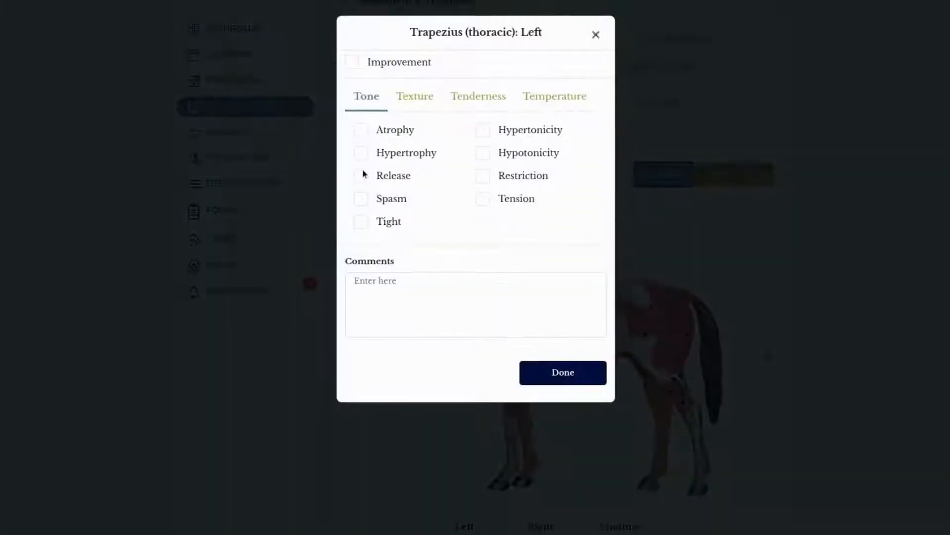
click(421, 101)
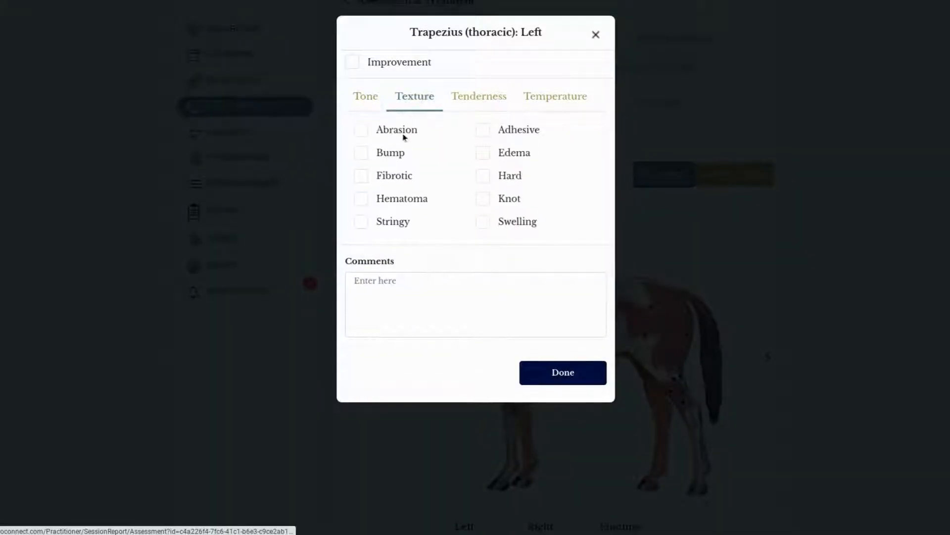
click(367, 181)
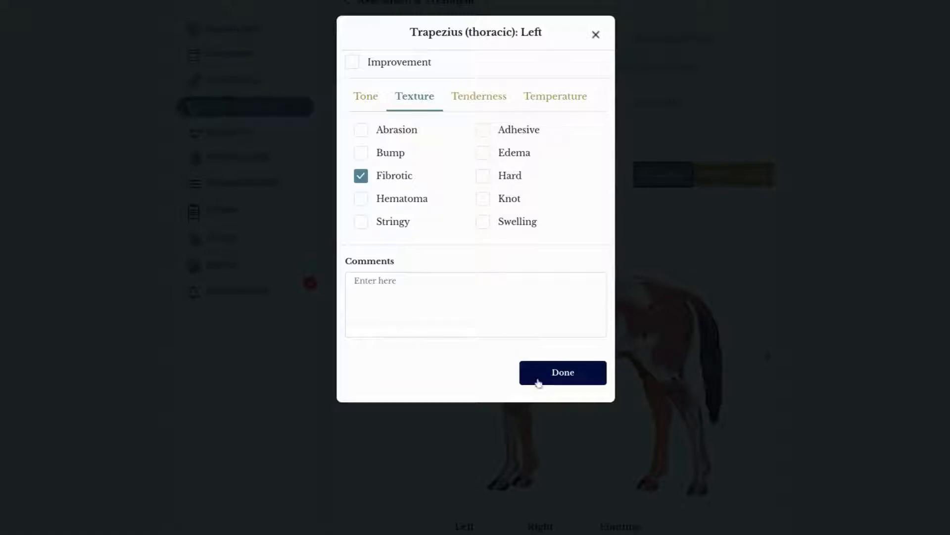
click(572, 382)
Step: Record Pain tenderness and Heat temperature findings for the left Biceps Femoris in the Hind & Pelvis region
scroll(637, 409, down, 2)
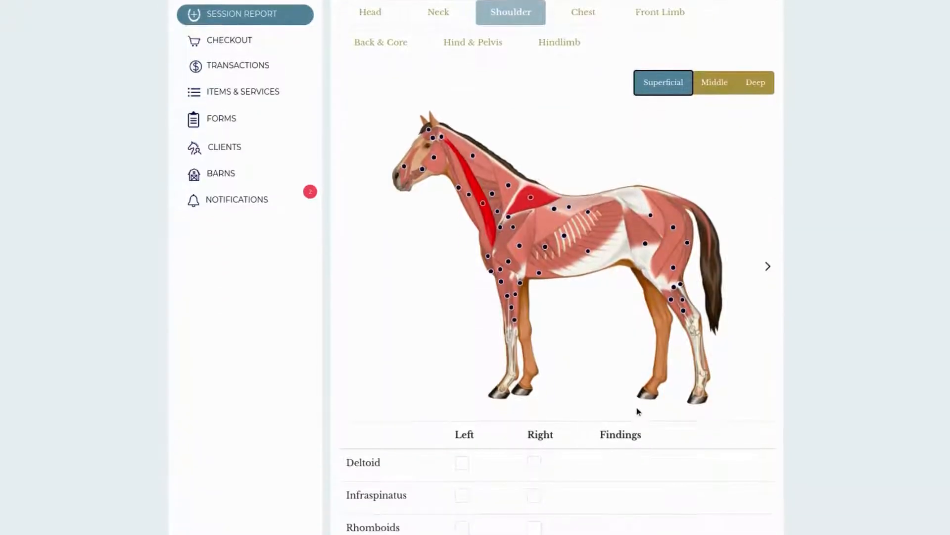
scroll(638, 410, up, 1)
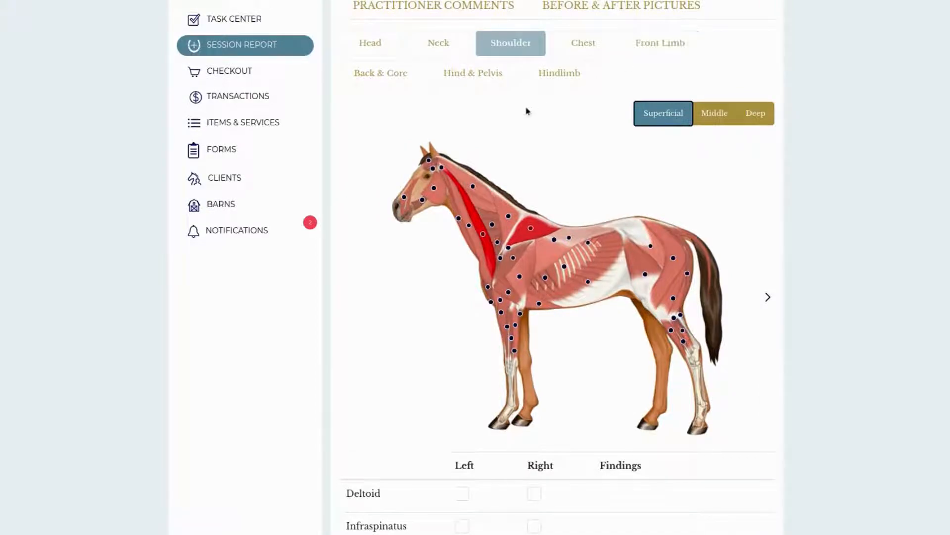
click(450, 84)
scroll(566, 300, down, 5)
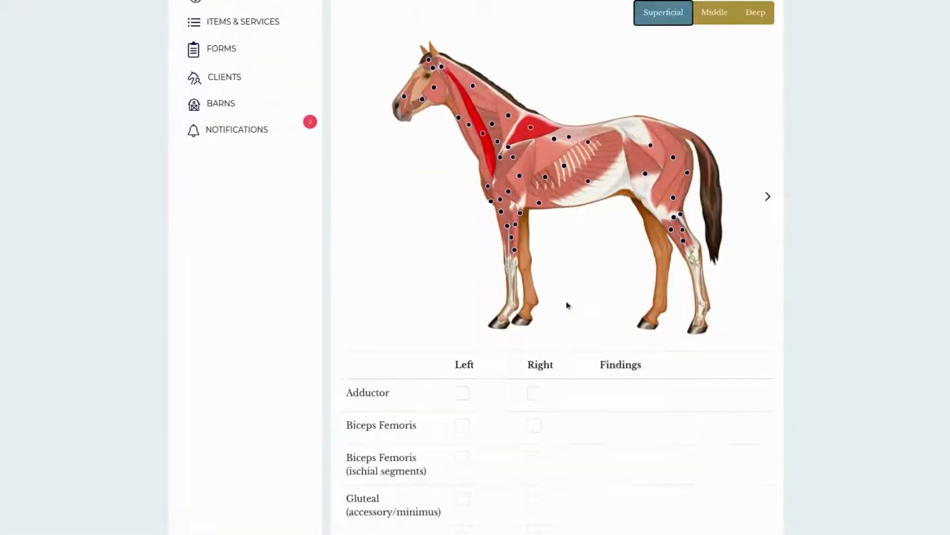
click(463, 237)
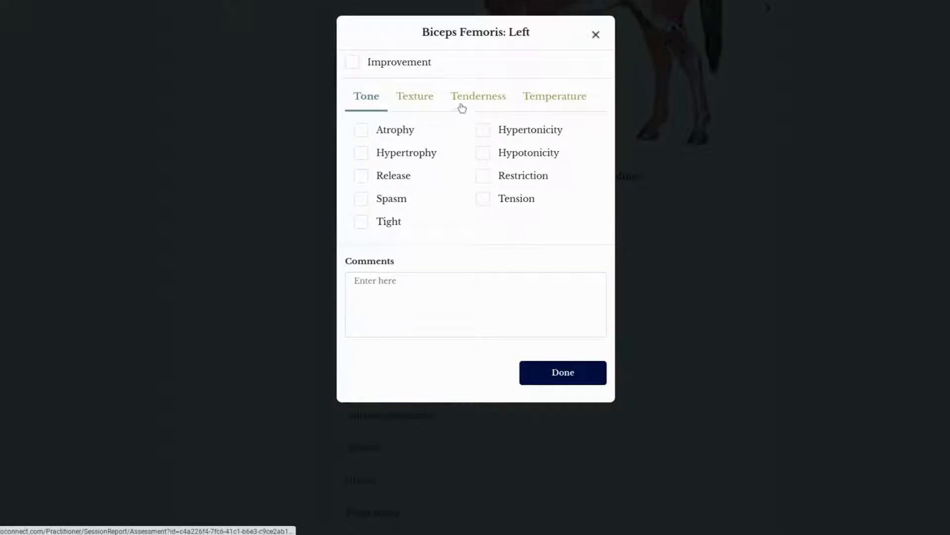
click(461, 105)
click(361, 131)
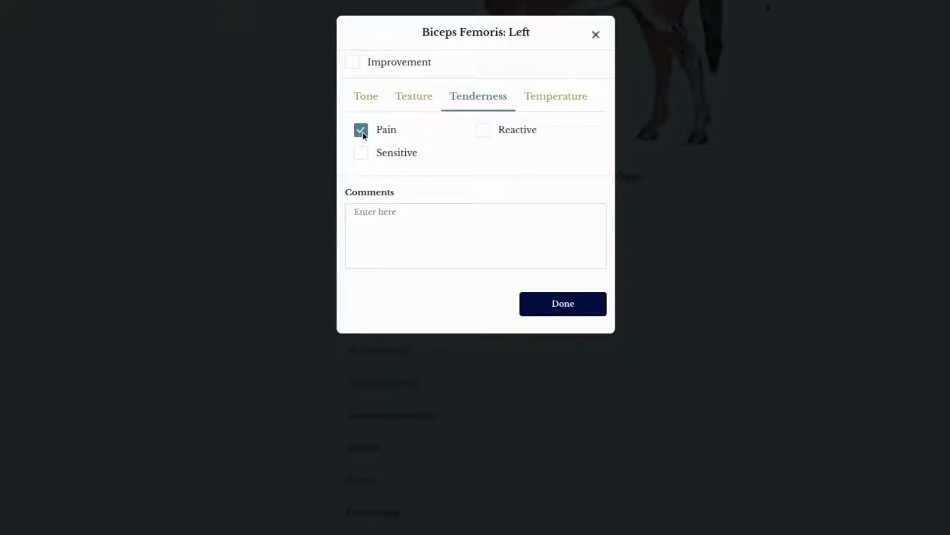
click(539, 104)
click(488, 132)
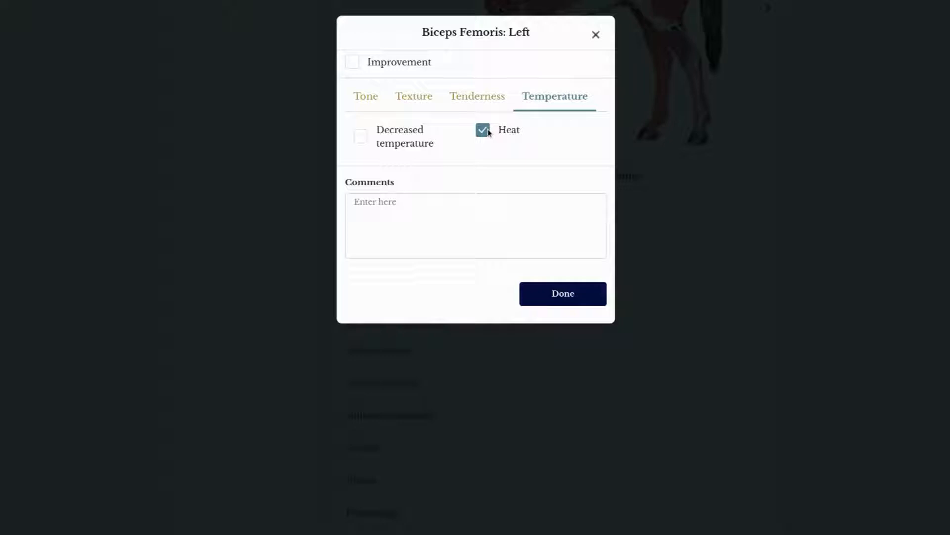
click(550, 297)
Step: Examine the texture, tenderness, temperature and tone options for the left Extensor Carpi Radialis, close them without recording anything, and review the muscle findings table
scroll(573, 284, up, 5)
scroll(692, 261, down, 1)
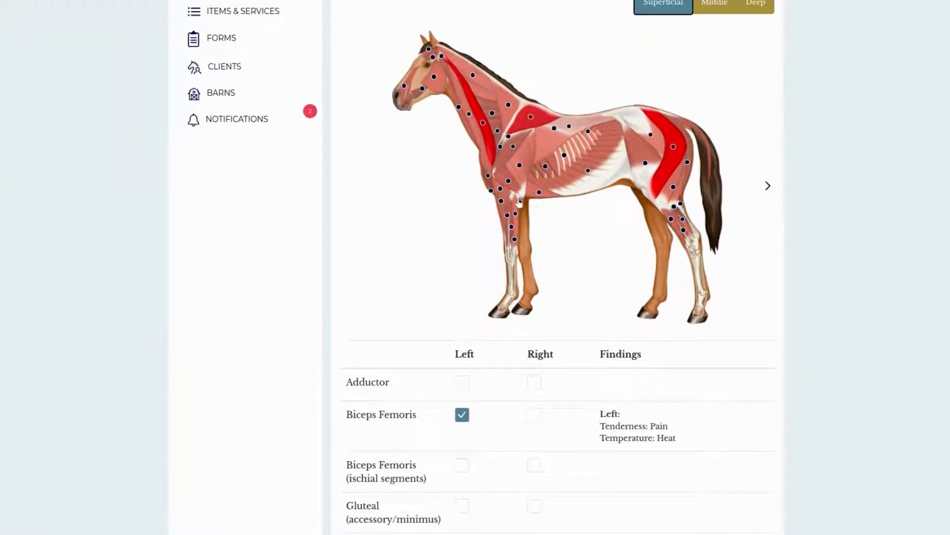
click(501, 201)
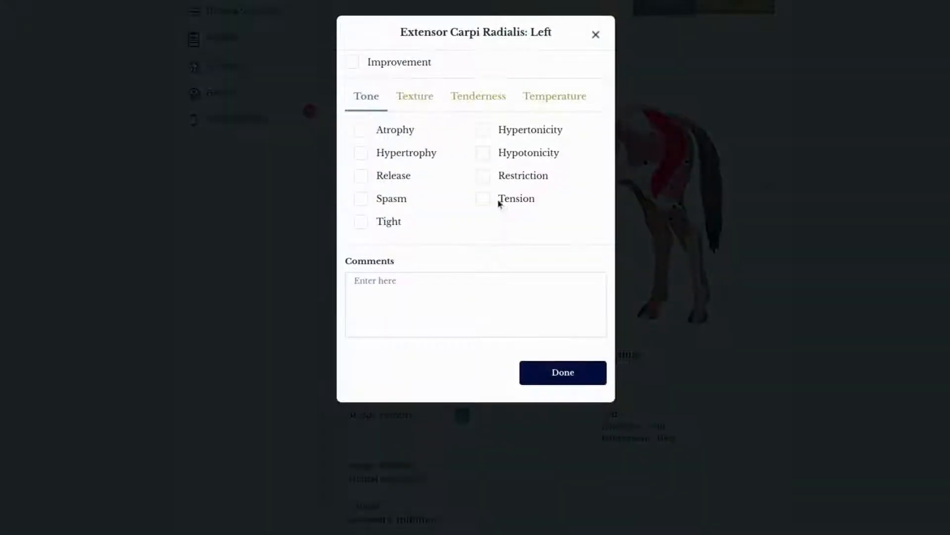
click(436, 99)
click(473, 95)
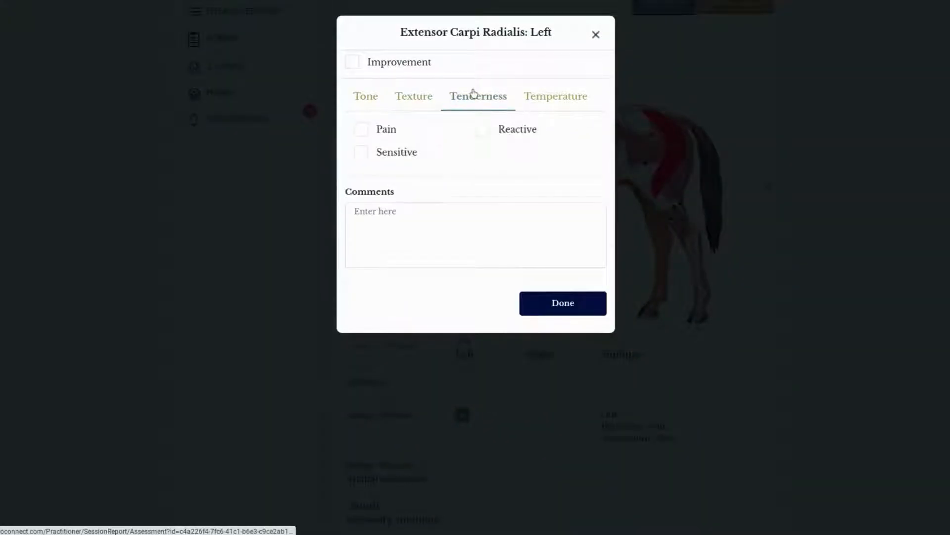
click(545, 106)
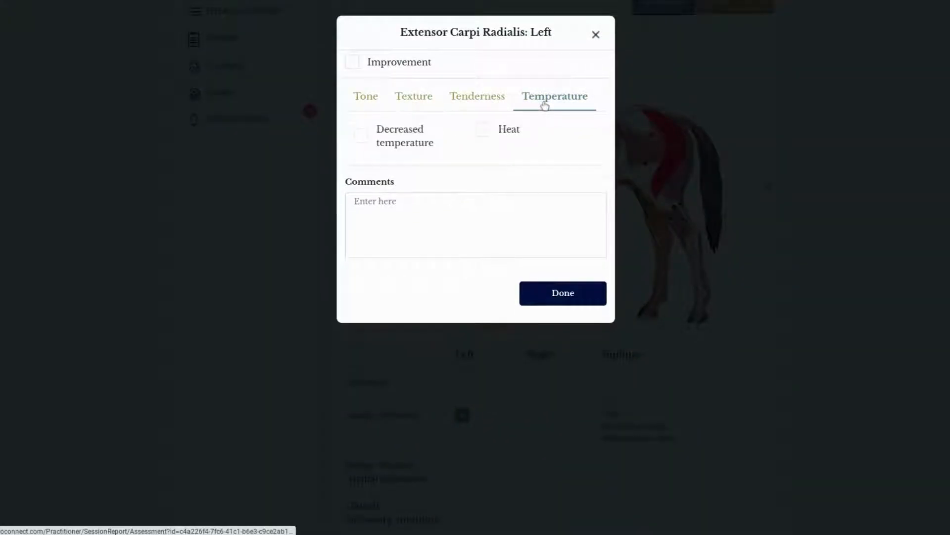
click(362, 103)
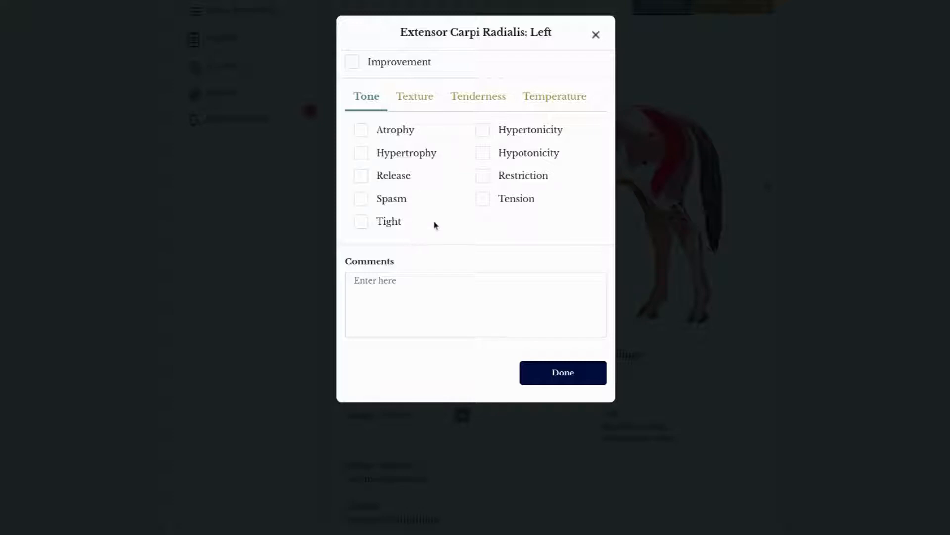
click(596, 35)
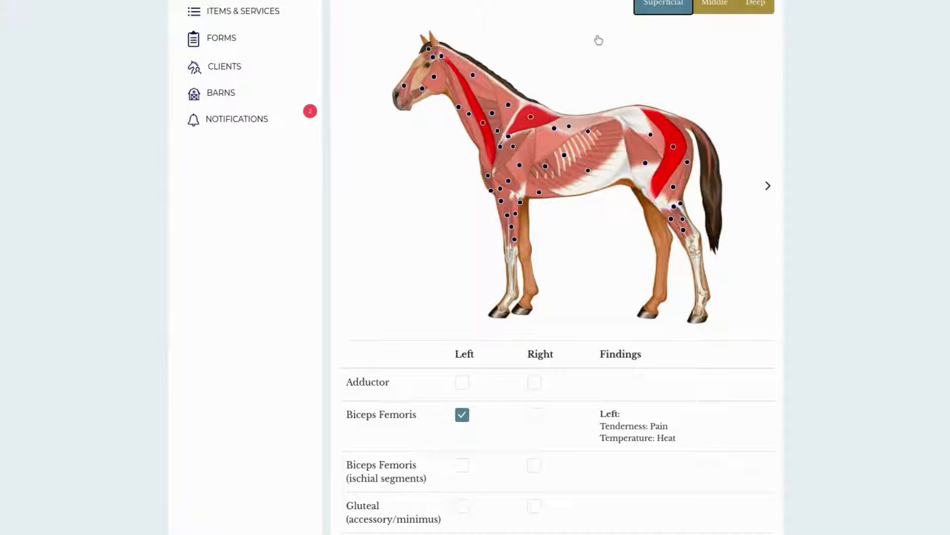
scroll(579, 240, down, 3)
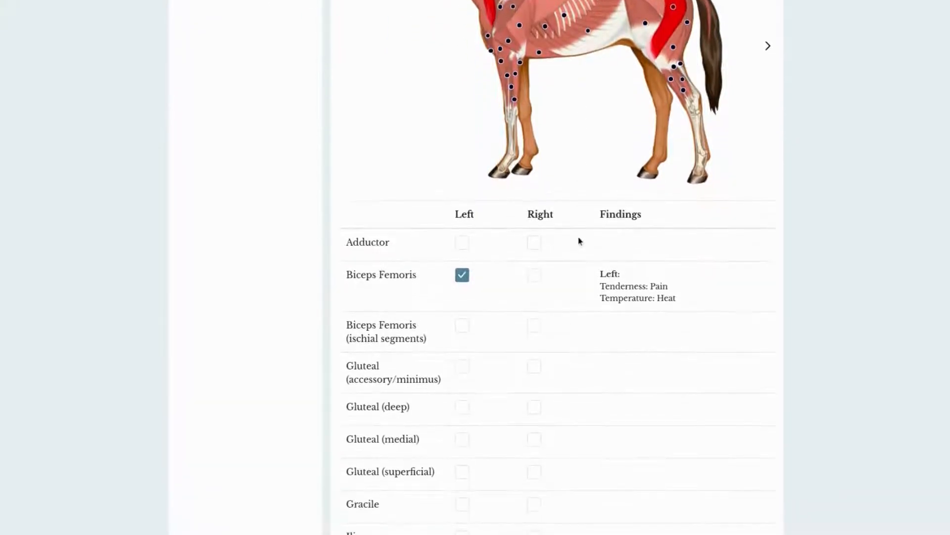
Step: Add Red Light Therapy as a treatment modality with the note "neck & shoulders"
scroll(579, 240, up, 8)
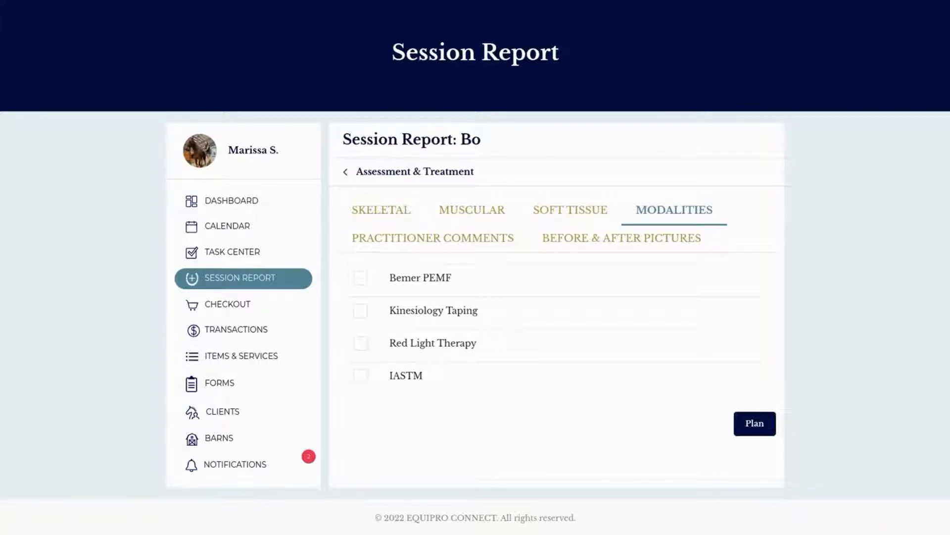
click(360, 344)
click(612, 353)
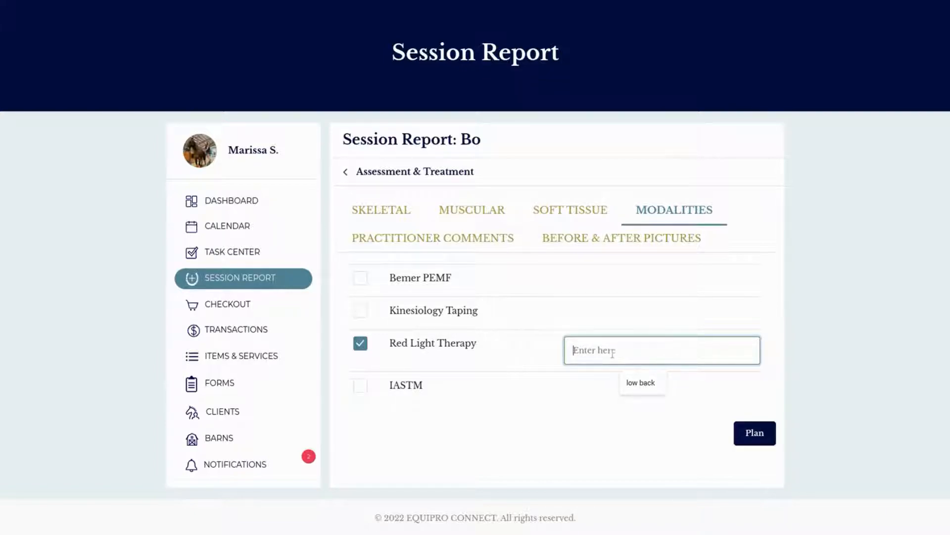
text(ned)
text(k & shoulders)
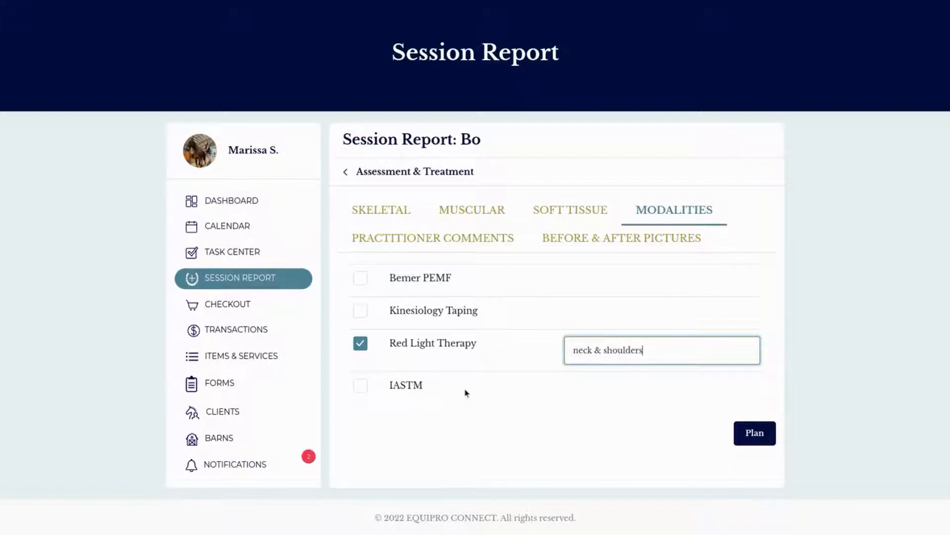
Step: Add Kinesiology Taping with the note "spinal decompression" and IASTM with the note "extra on hindlegs" as treatment modalities
click(366, 312)
click(664, 326)
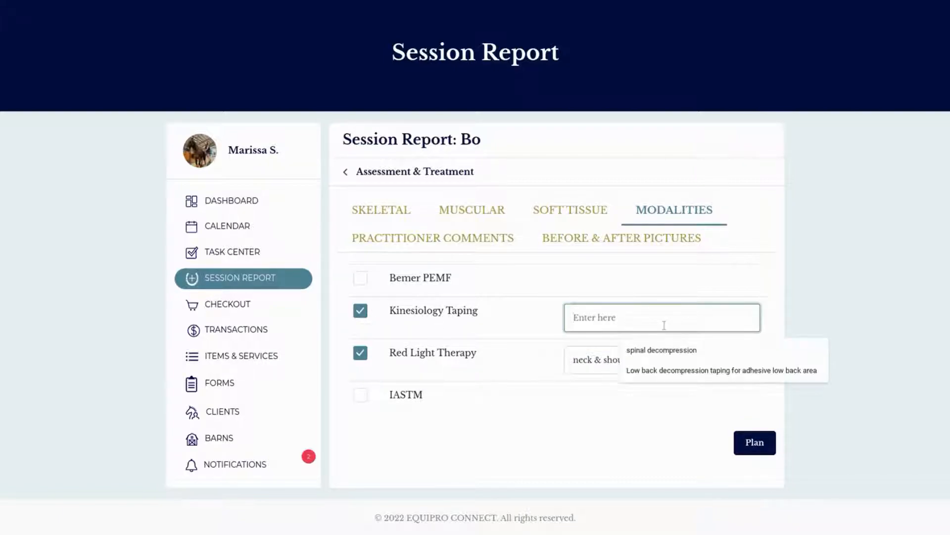
click(676, 349)
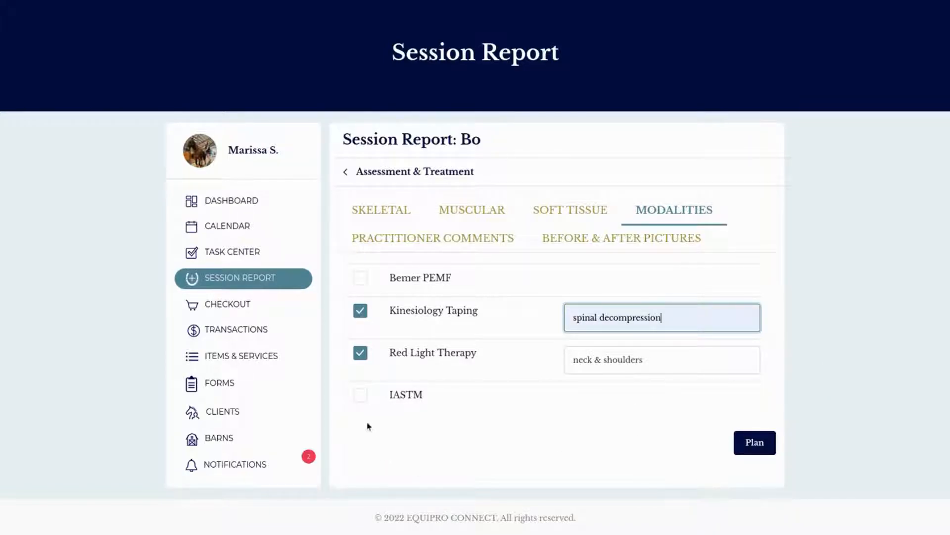
click(361, 395)
click(606, 405)
click(652, 438)
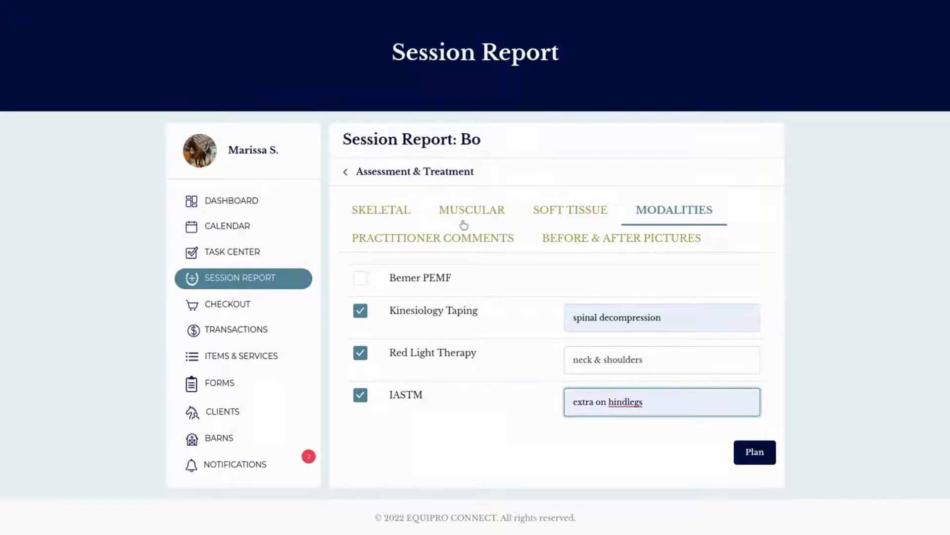
Step: Enter the practitioner comment "Horse's rom drastically improved after treatment."
click(466, 239)
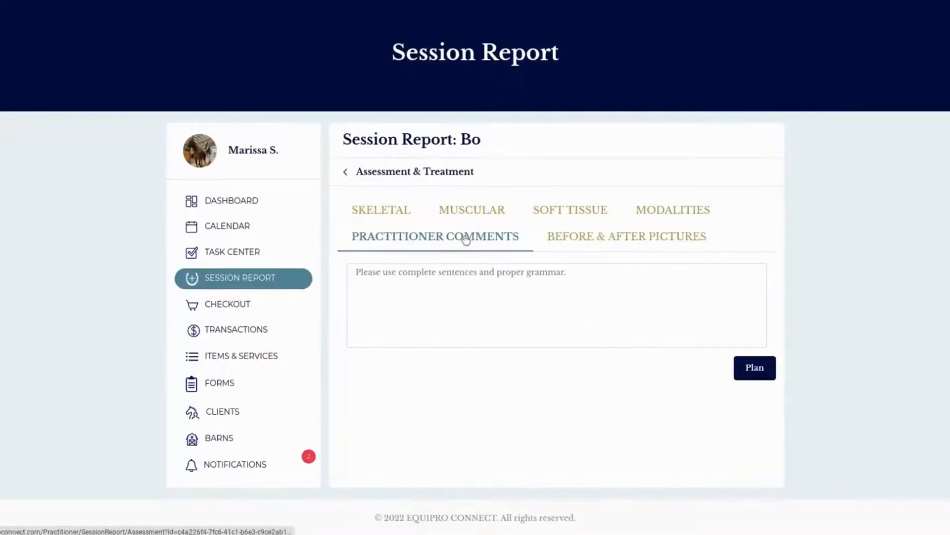
click(504, 288)
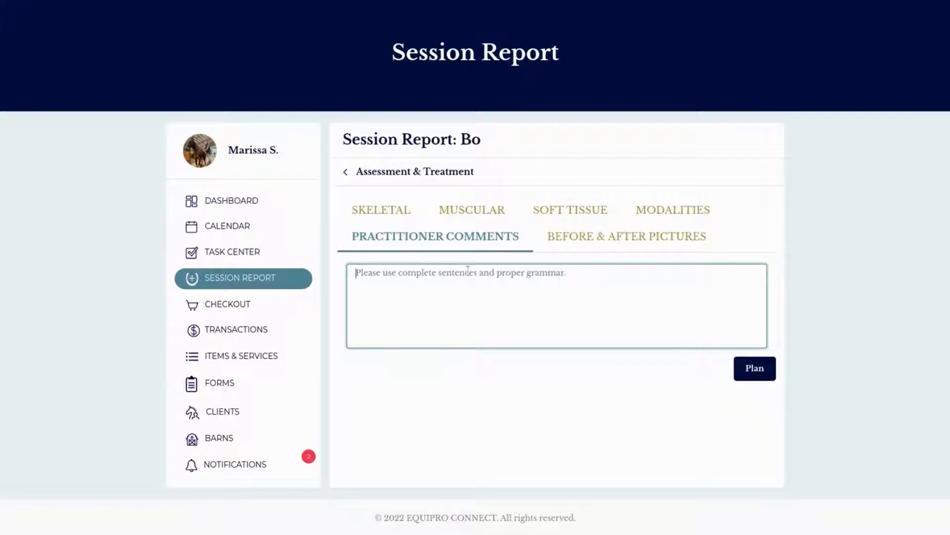
text(Horse)
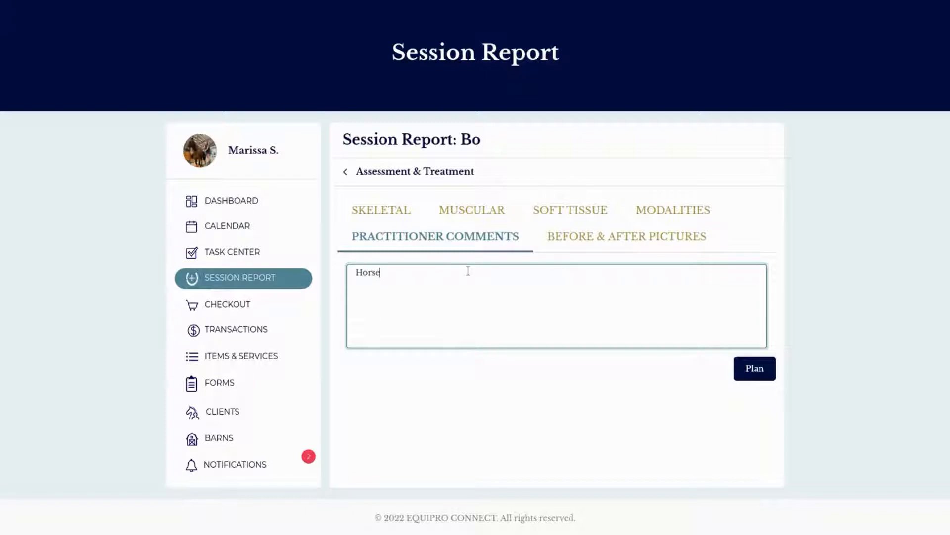
text('s rom drastically improved after treatment.)
Step: Continue past the before and after pictures to the Plan section and add a weekly treatment plan frequency of 1 Equine Massage
click(628, 237)
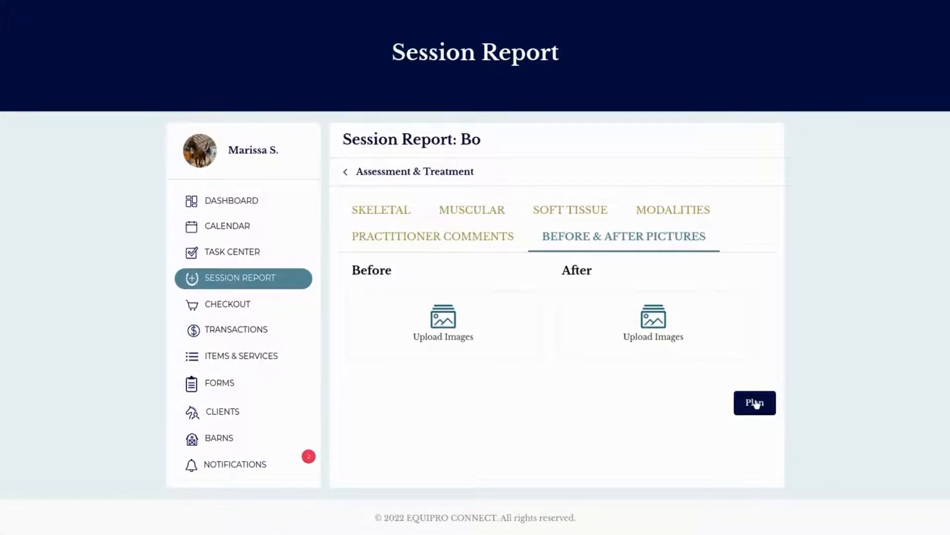
click(755, 402)
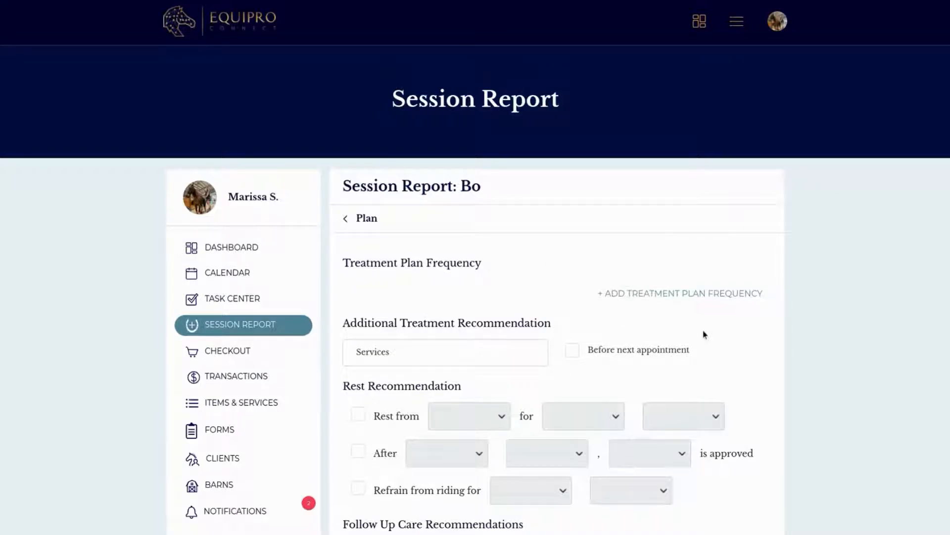
scroll(705, 335, down, 1)
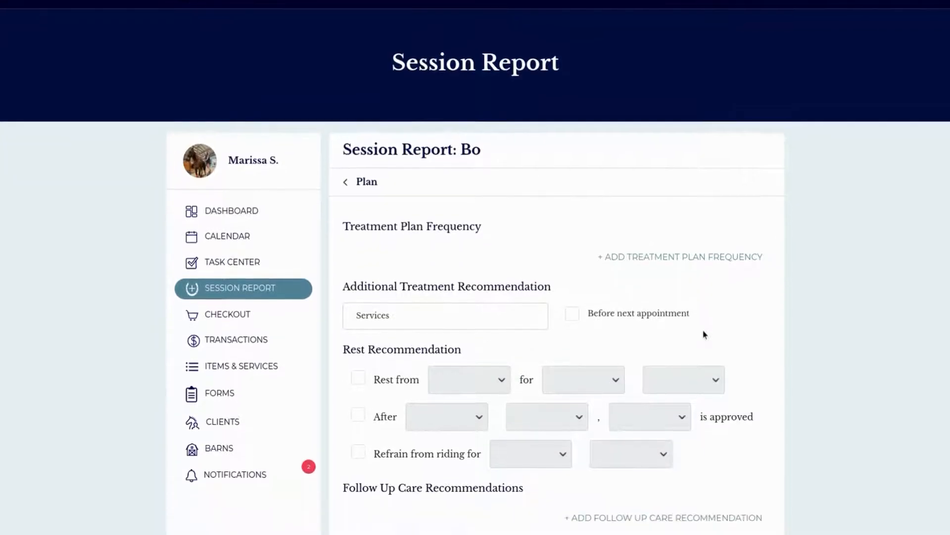
click(704, 255)
click(455, 283)
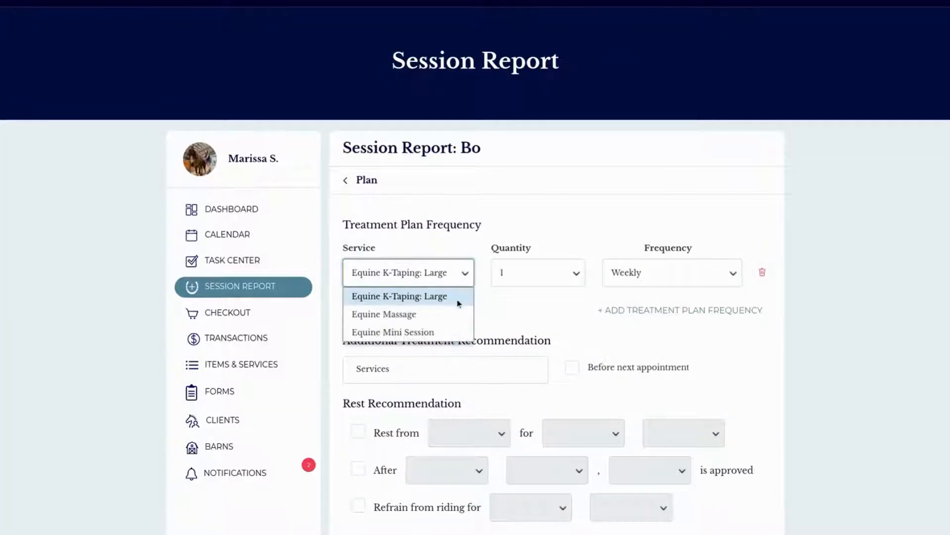
click(456, 313)
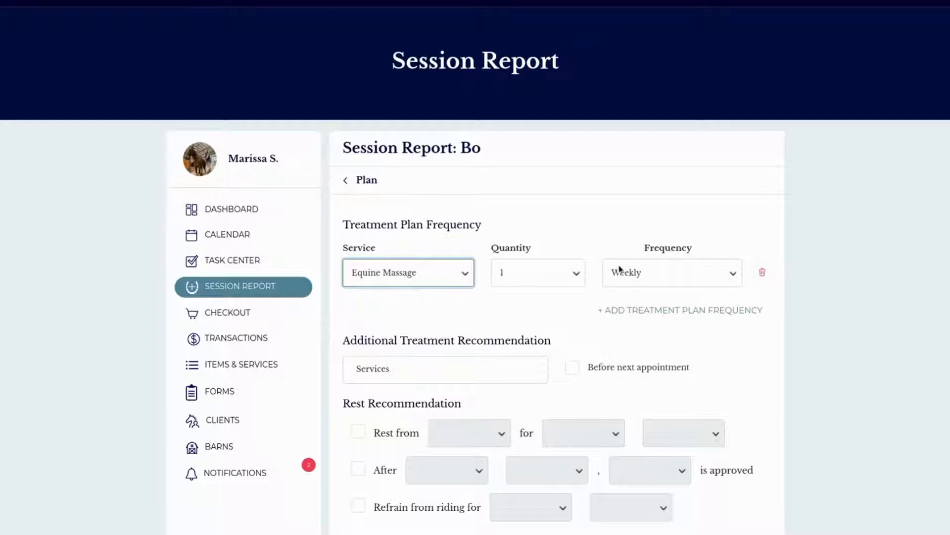
Step: Add Chiropractic as an additional treatment recommendation and mark it for before the next appointment
scroll(628, 308, down, 1)
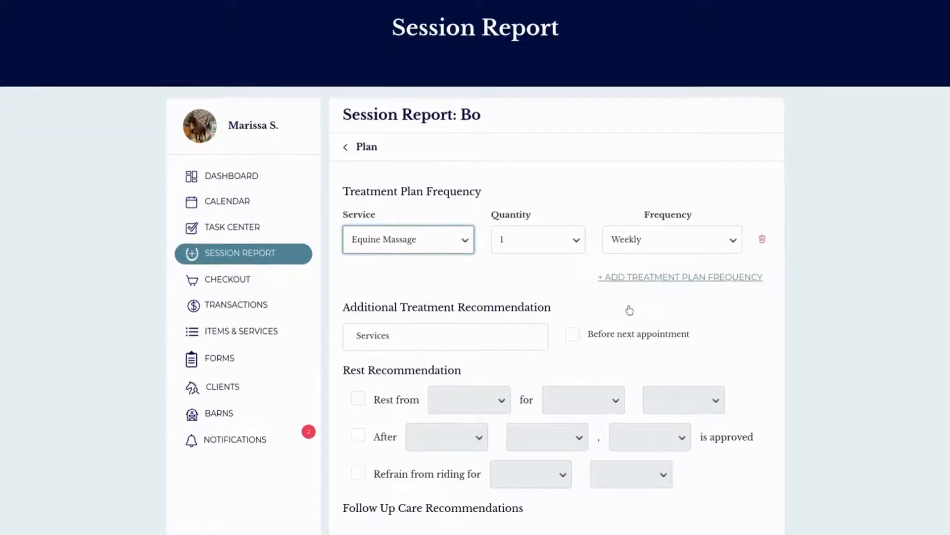
click(444, 341)
text(chiro)
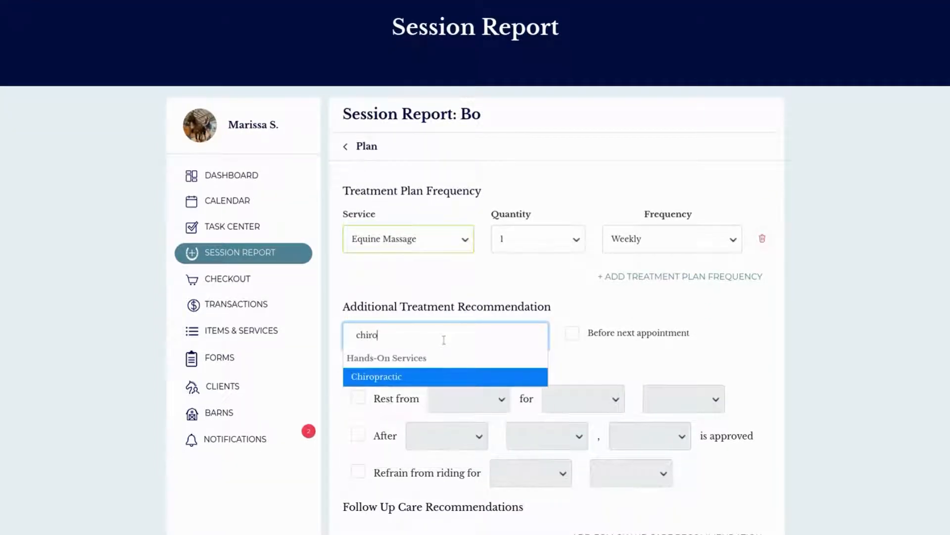
click(406, 384)
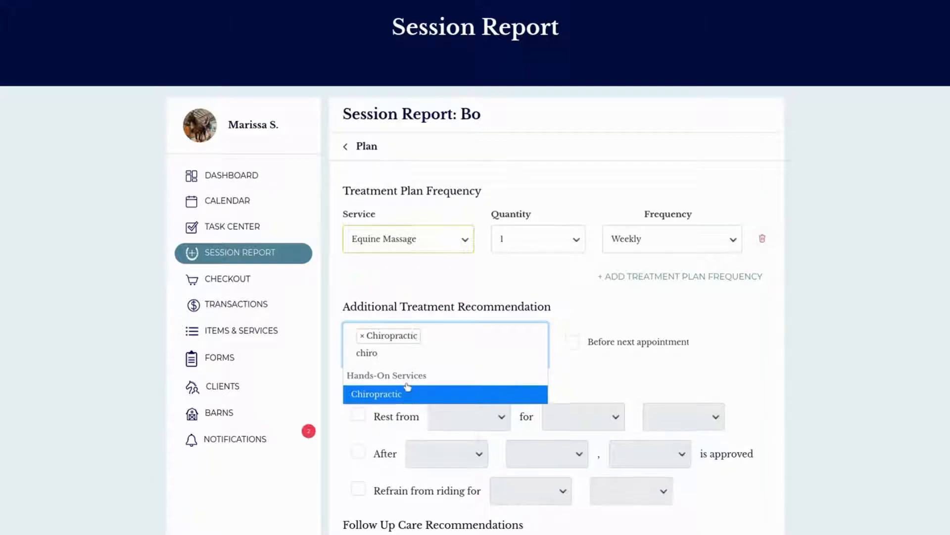
click(577, 340)
Step: Add Osteopathy to the additional treatment recommendations alongside Chiropractic
scroll(594, 379, down, 2)
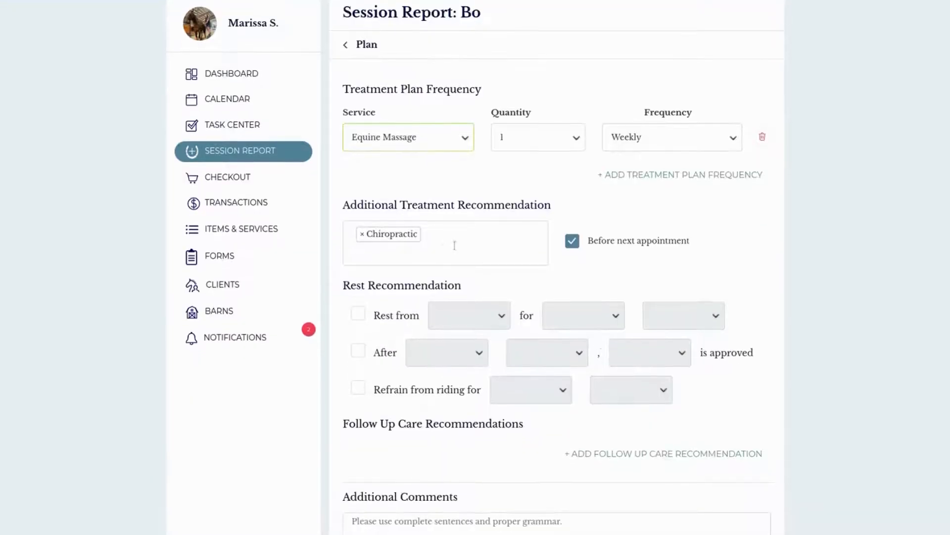
click(449, 240)
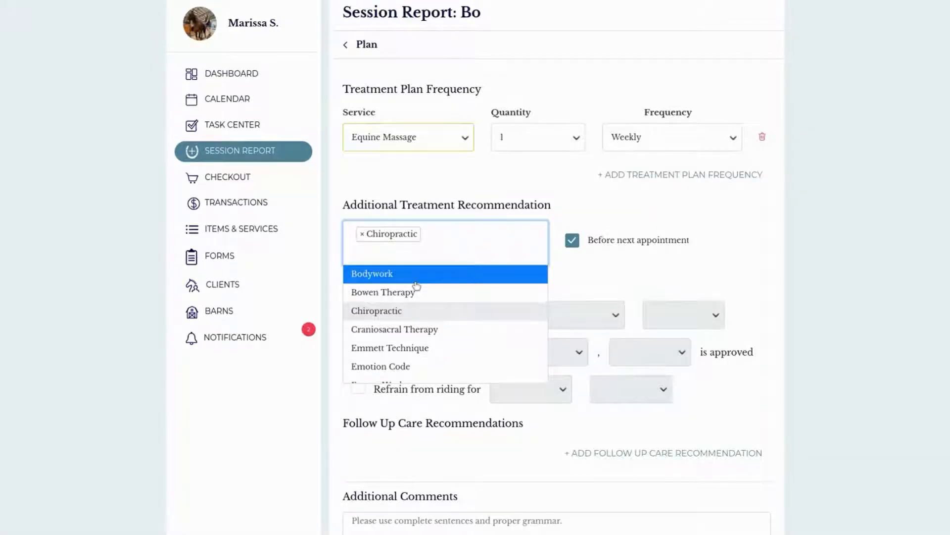
text(oste)
click(389, 292)
click(594, 279)
Step: Enable the rest recommendation to refrain from riding and set it to 3 days
scroll(518, 304, down, 2)
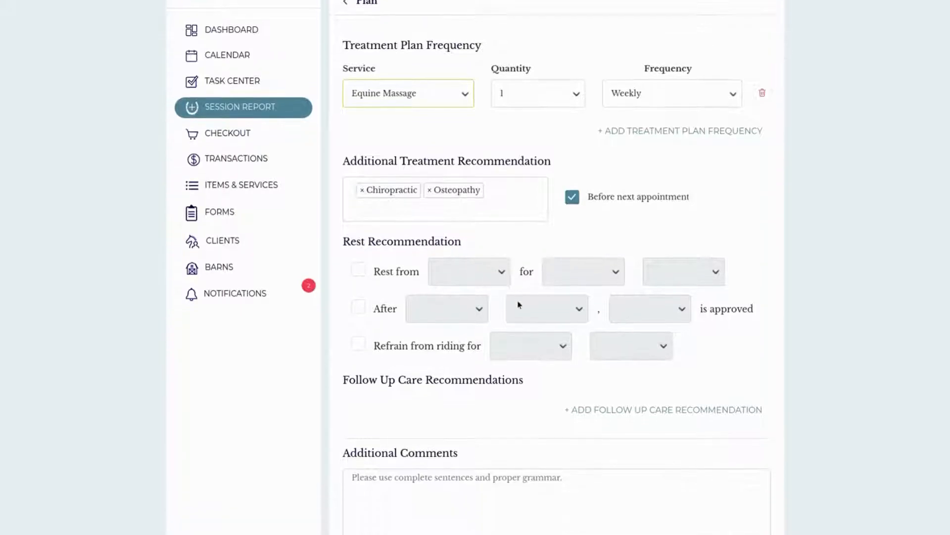
click(359, 324)
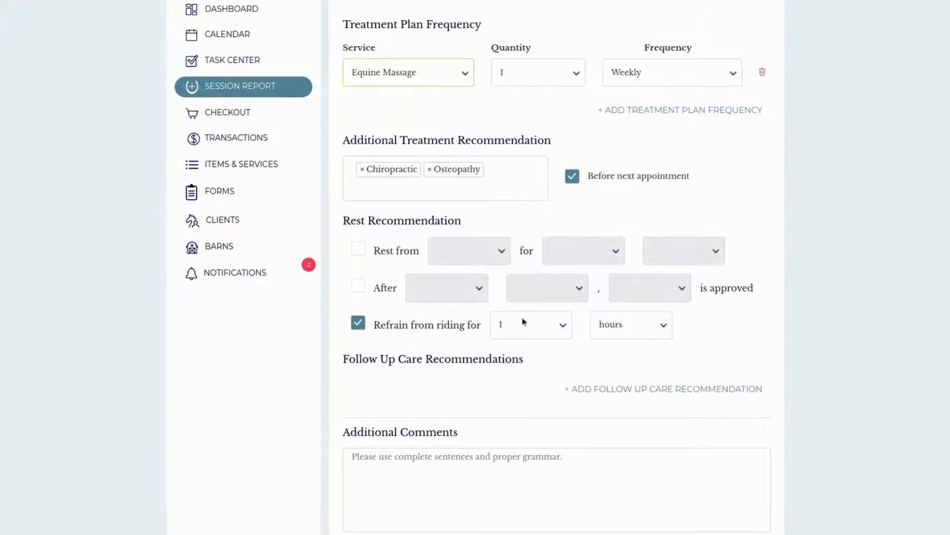
click(614, 329)
click(617, 369)
click(542, 339)
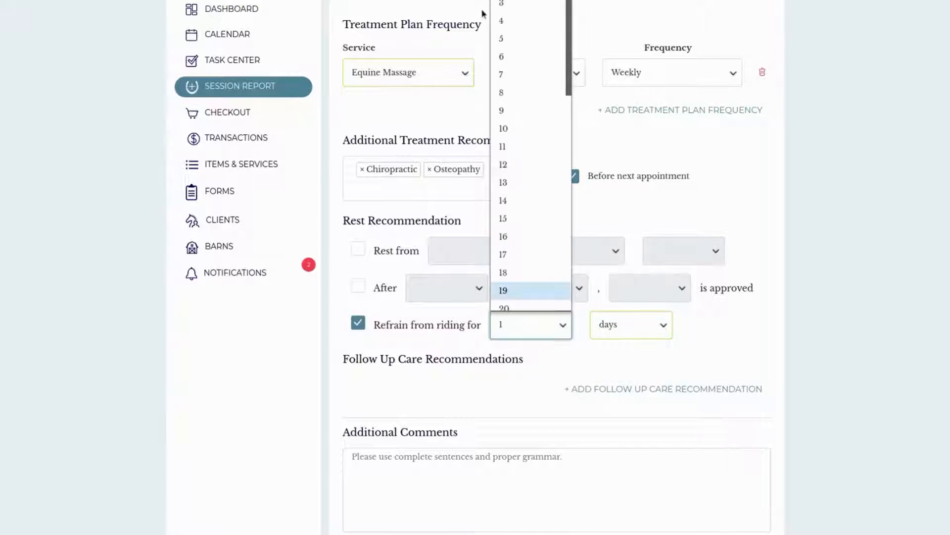
click(517, 6)
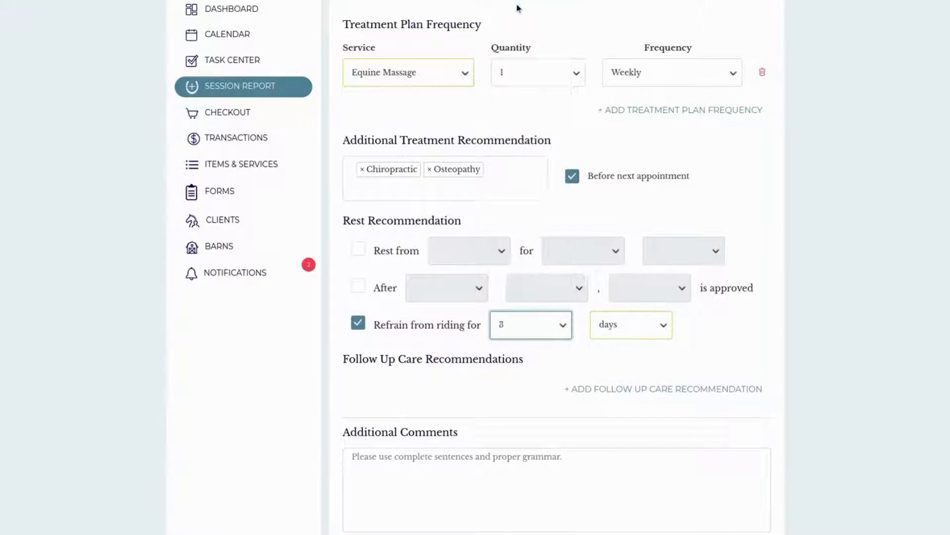
Step: Add Belly Lifts, Carrot Stretches and Serpentine Over & Thru as follow up care recommendations
scroll(859, 234, down, 2)
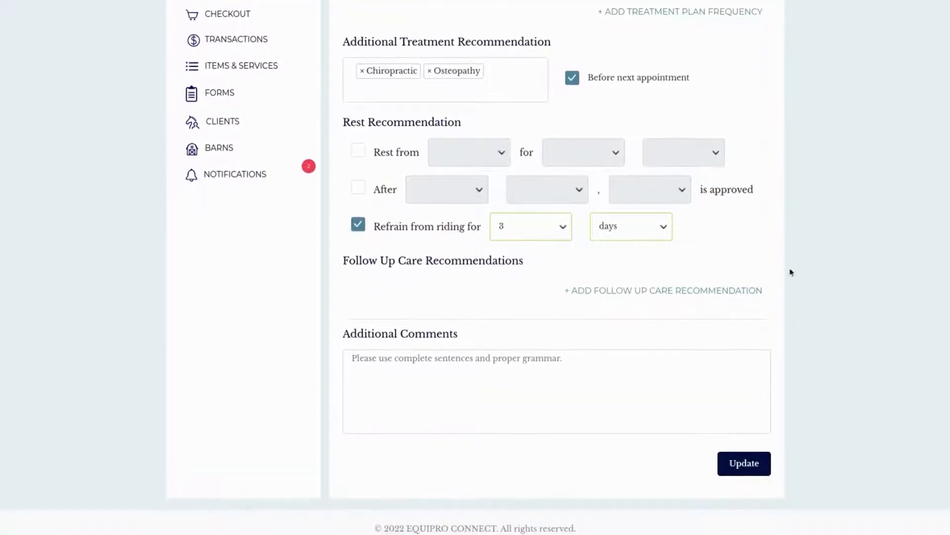
click(752, 292)
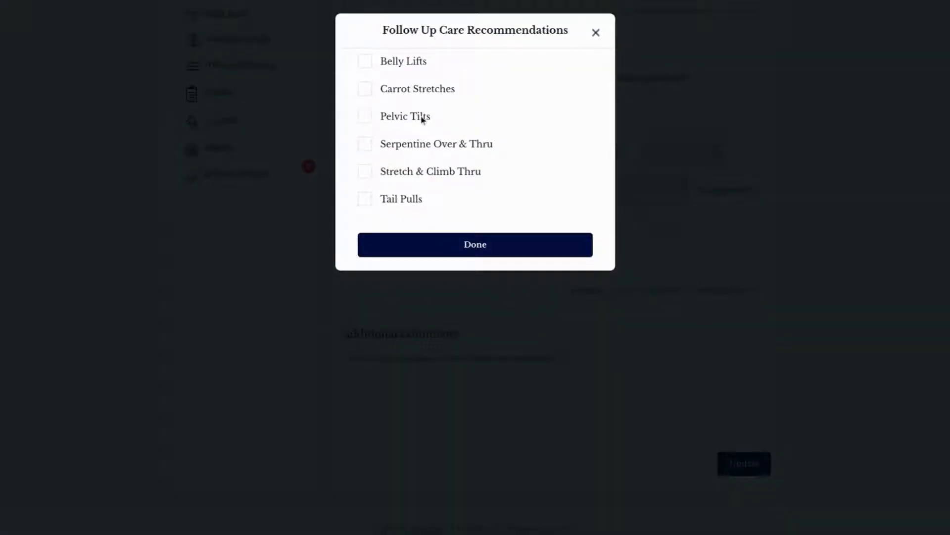
click(367, 63)
click(369, 91)
click(366, 145)
click(430, 242)
Step: Enable the frequency for Belly Lifts and enter "3 sets of 3, 5x weekly"
scroll(460, 287, down, 3)
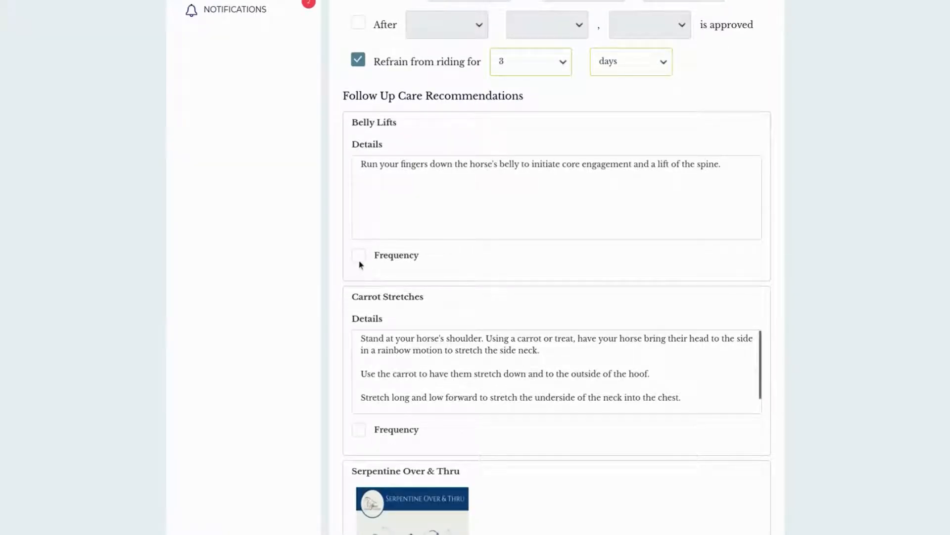
click(359, 259)
click(396, 277)
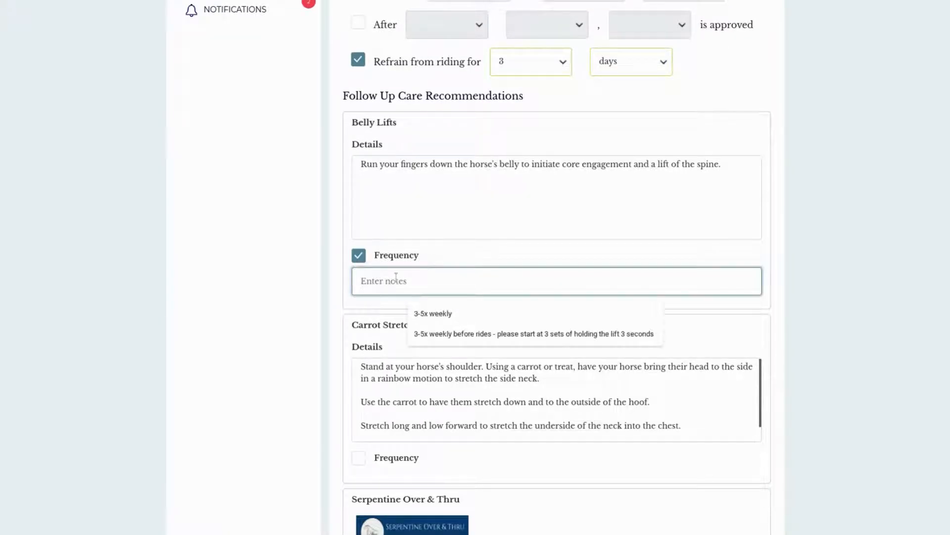
text(3 sets of)
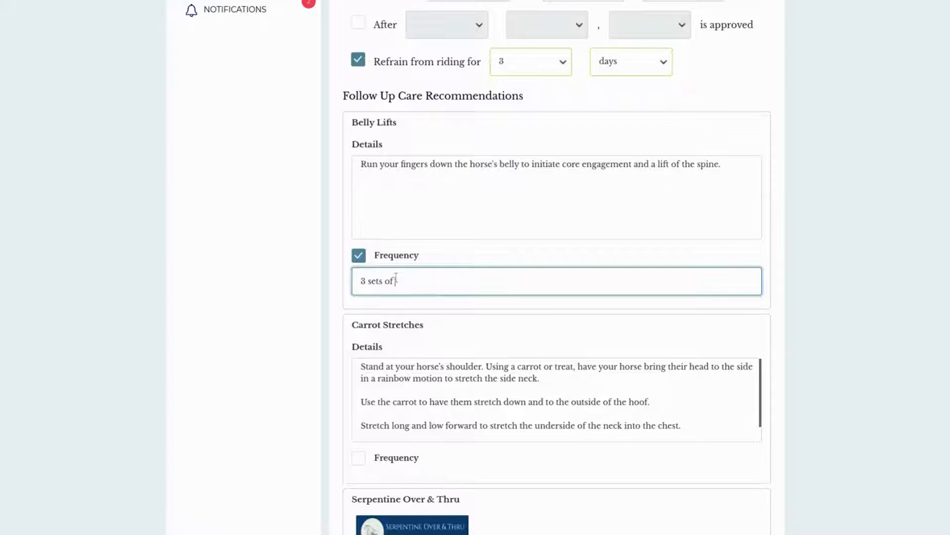
text( 3, 5x weekly)
Step: Enable the frequency for Carrot Stretches and enter "After every ride"
scroll(438, 438, down, 1)
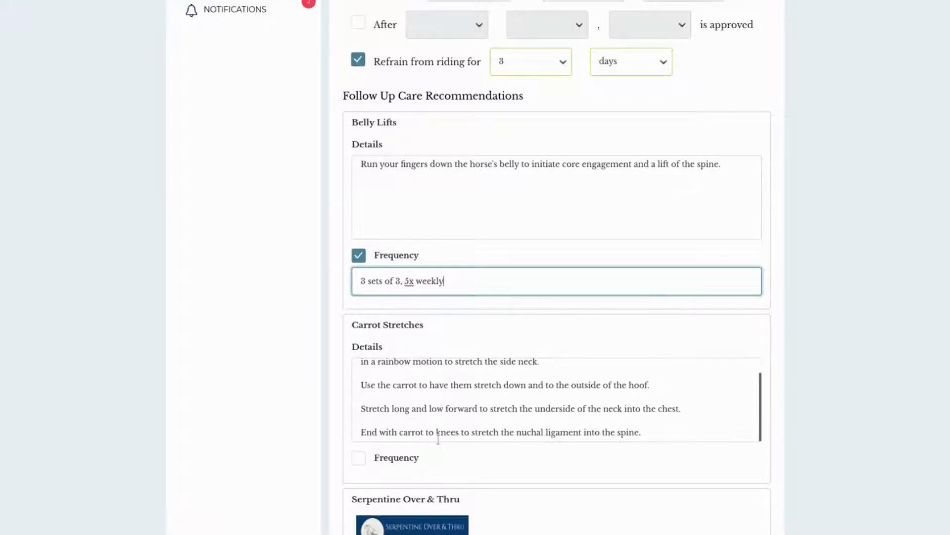
scroll(438, 438, down, 1)
click(365, 391)
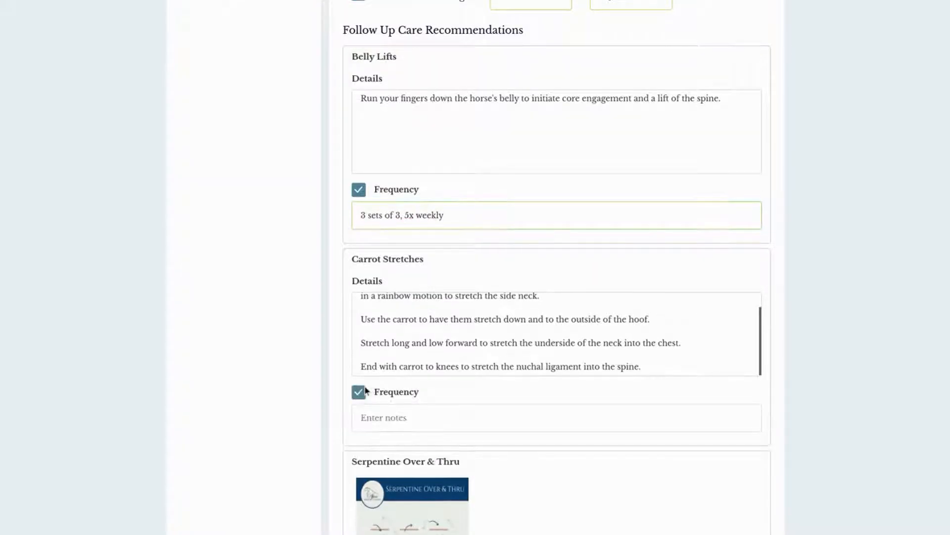
click(412, 417)
text(After every ride)
Step: Enable the frequency for Serpentine Over & Thru and enter "3x weekly"
scroll(413, 412, down, 5)
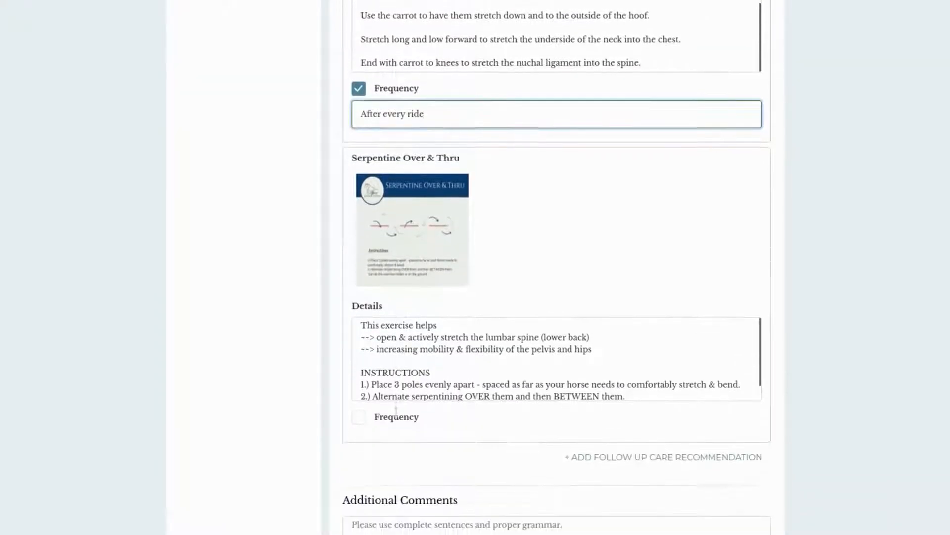
click(360, 403)
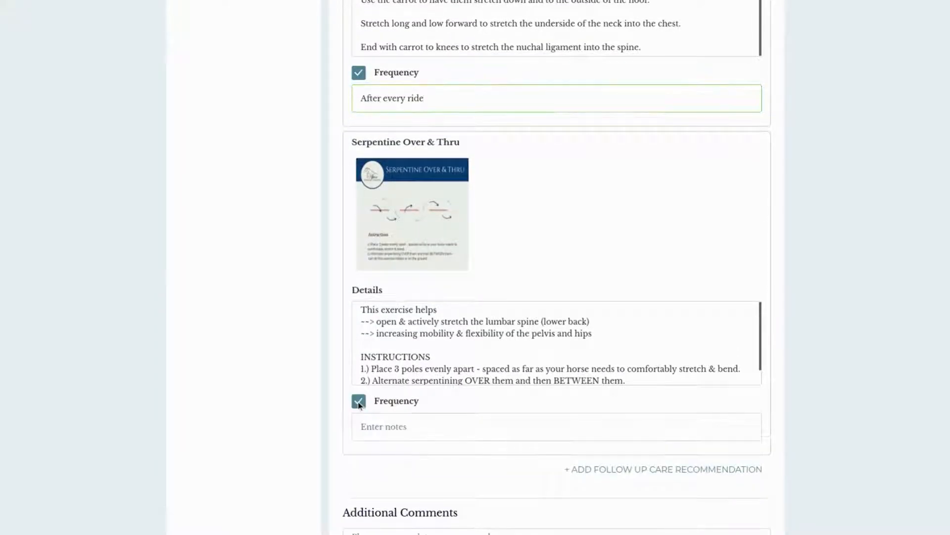
click(381, 424)
text(3x)
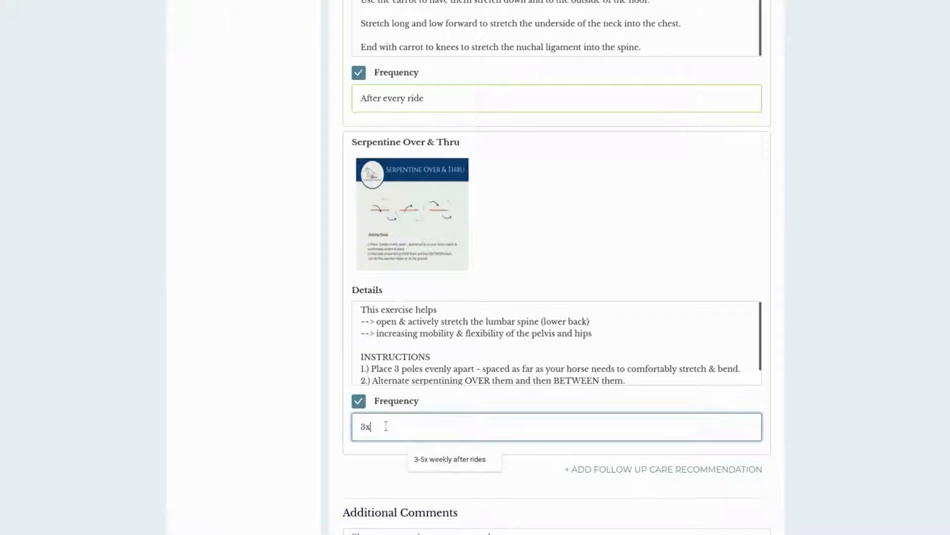
text( weekly)
Step: Leave the additional comments empty and save the Plan section to return to the session report overview
scroll(409, 418, down, 2)
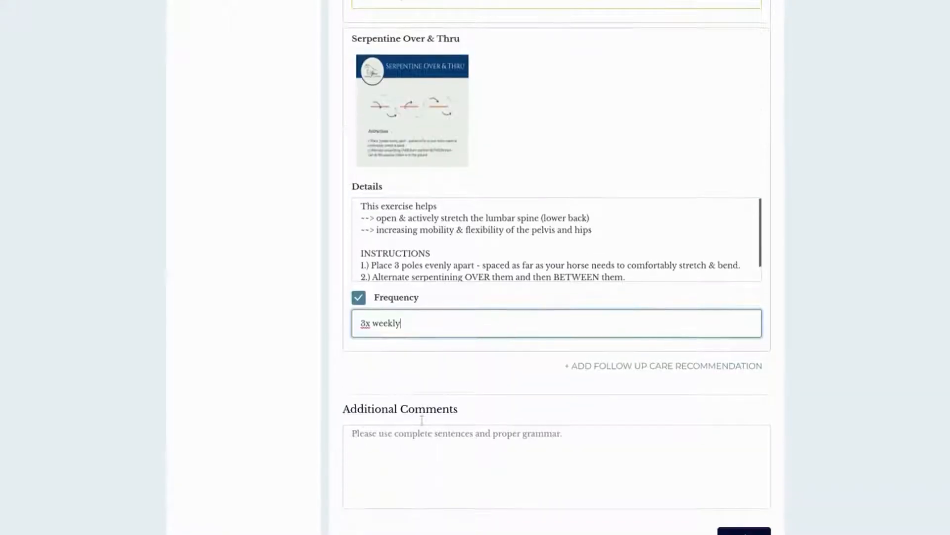
scroll(473, 442, down, 1)
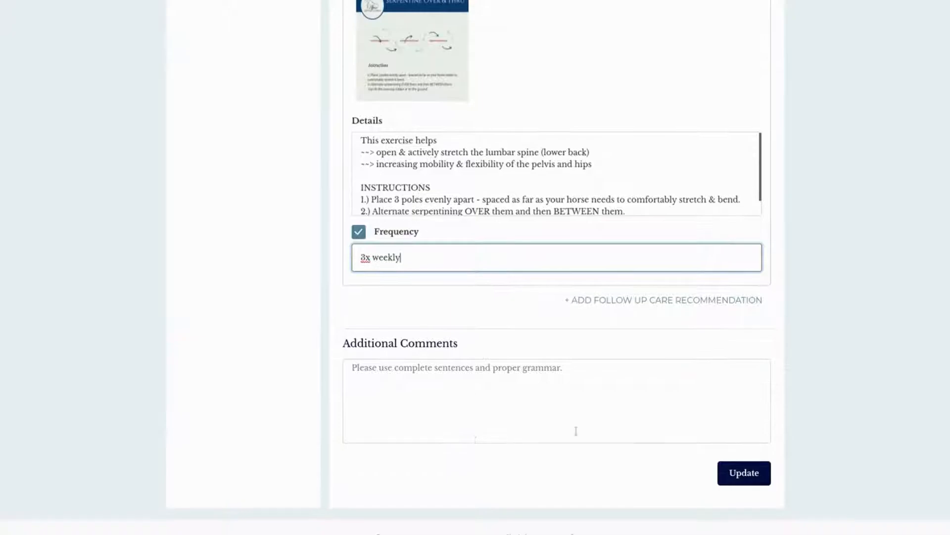
click(611, 408)
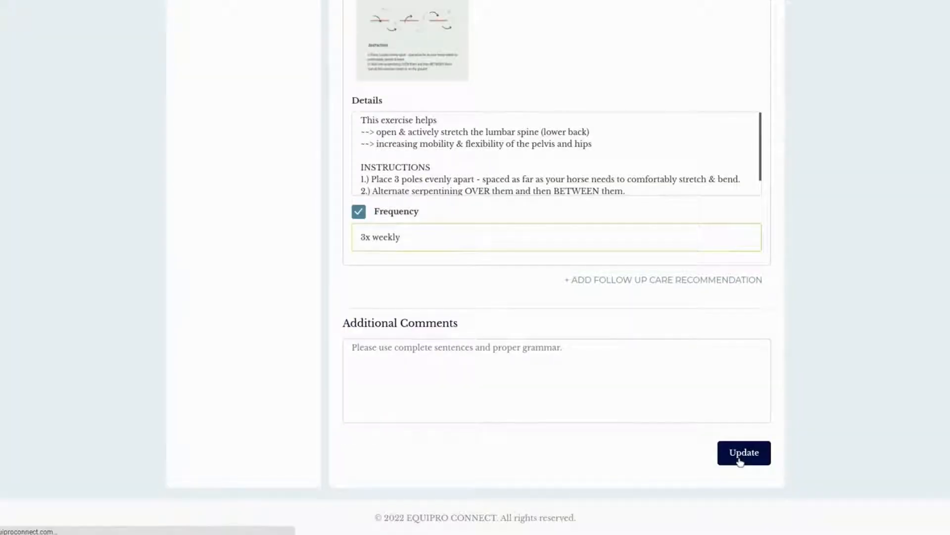
click(740, 455)
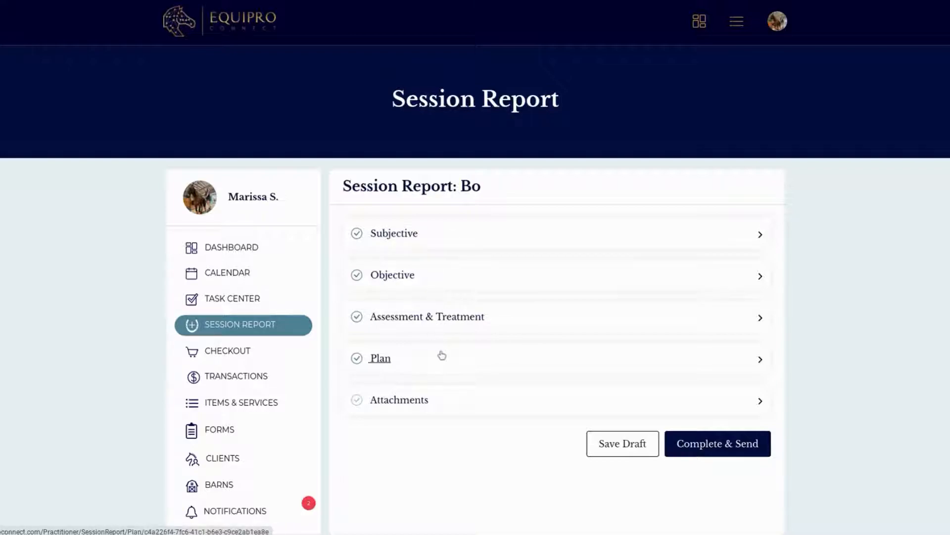
scroll(443, 361, down, 1)
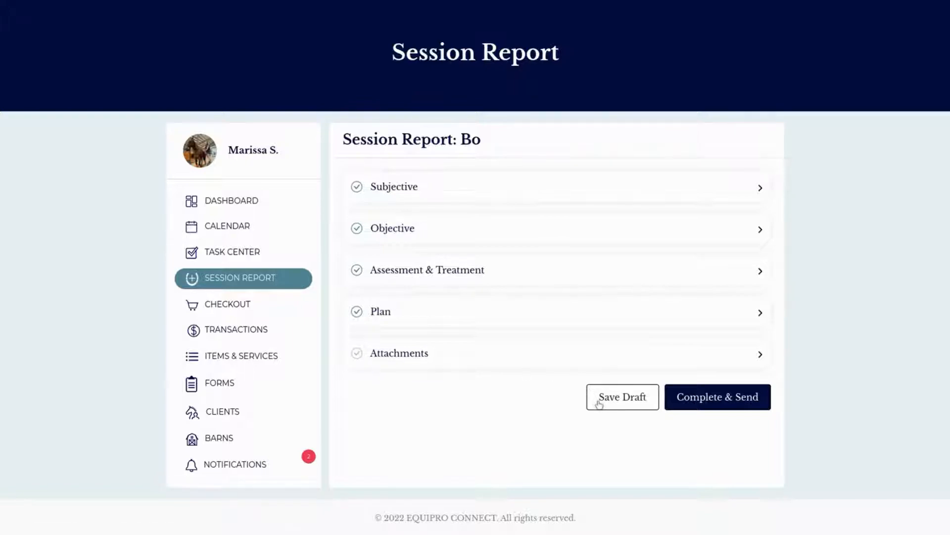
Step: Complete and send Bo's session report
click(682, 398)
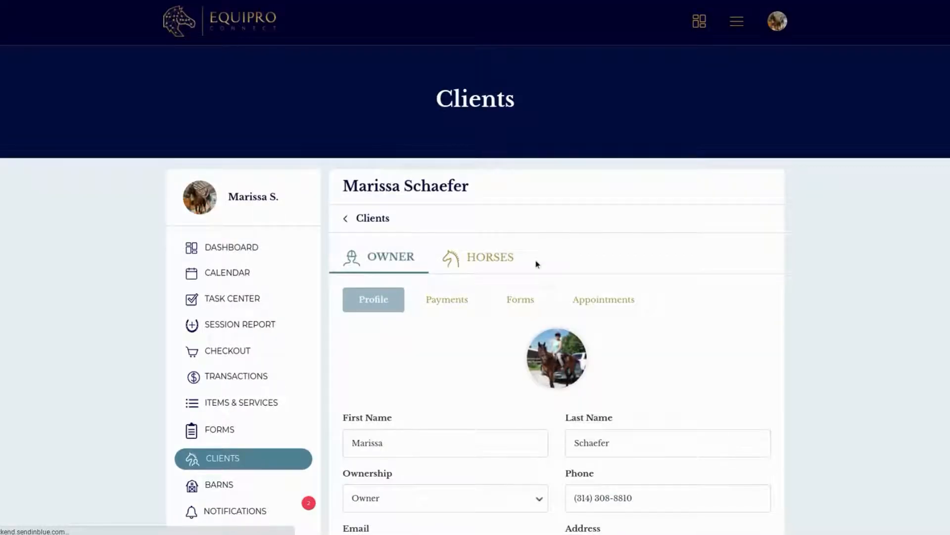
Step: Open the Jun 1, 2022 Equine Bodywork Report from Bo's session reports in the client's record
click(505, 266)
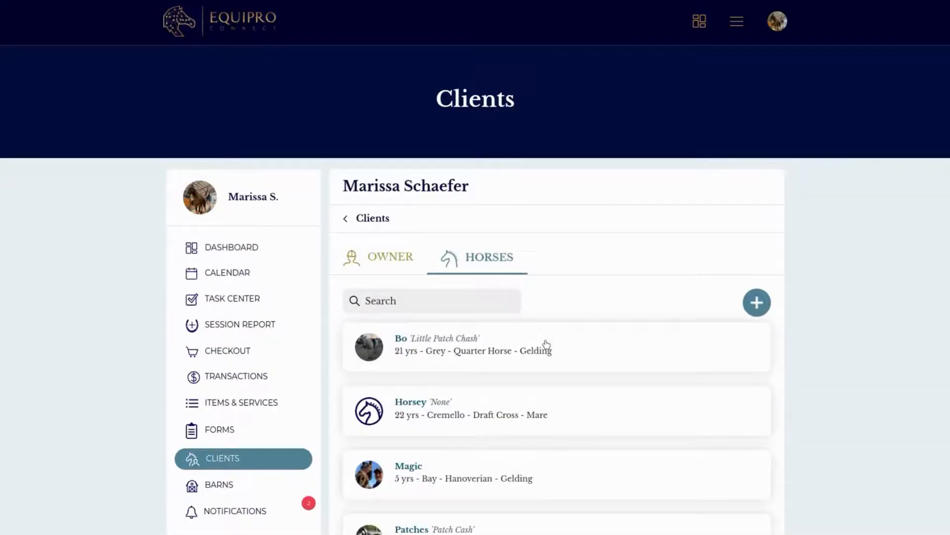
click(547, 345)
click(453, 308)
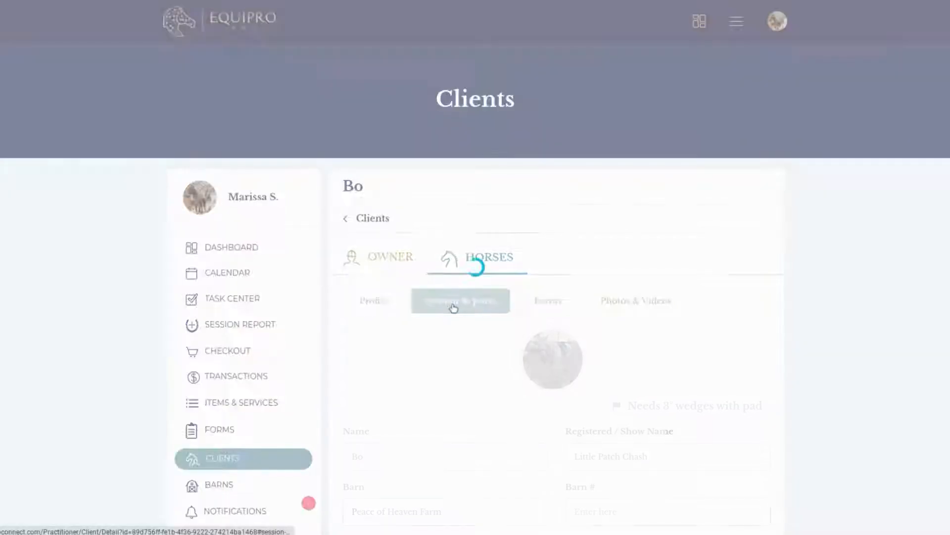
scroll(604, 387, down, 1)
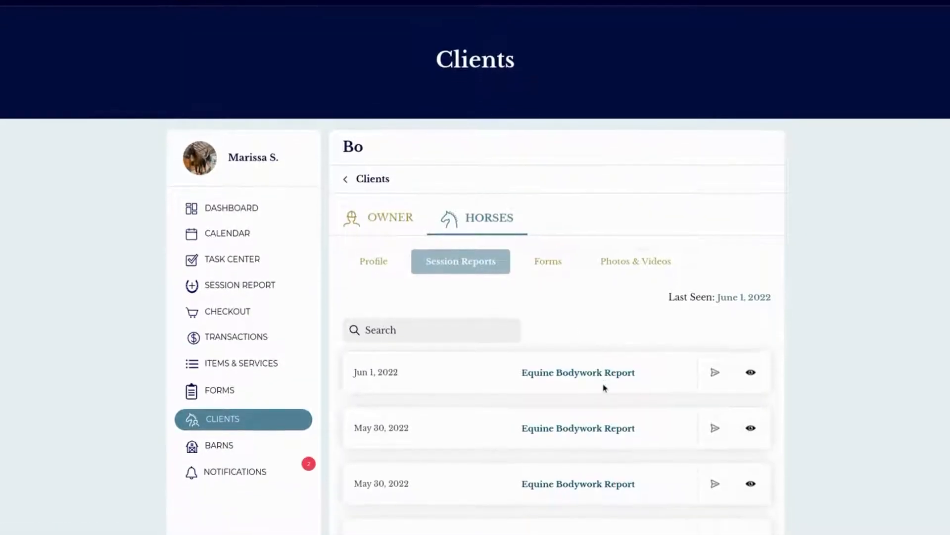
click(752, 367)
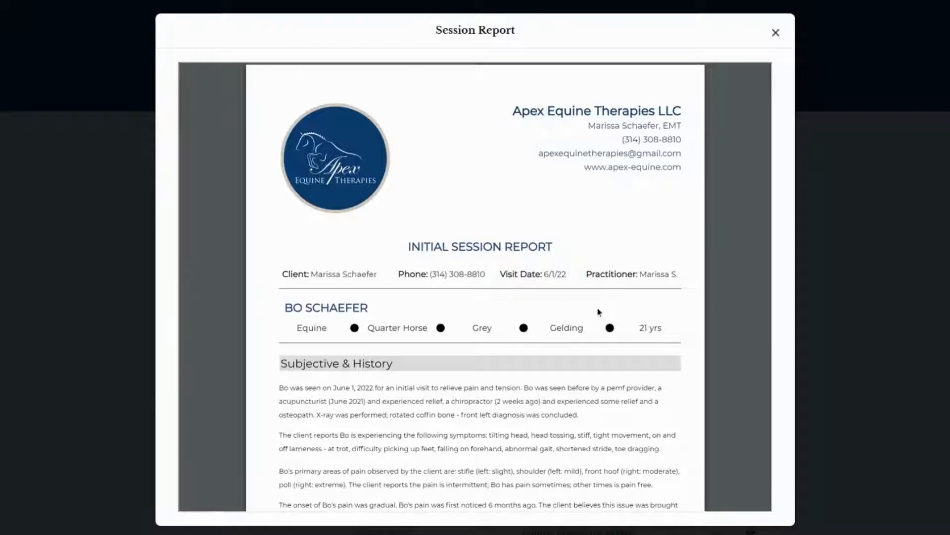
Step: Read the Subjective & History section of Bo's report, including its additional comments
scroll(623, 327, down, 1)
scroll(637, 335, down, 3)
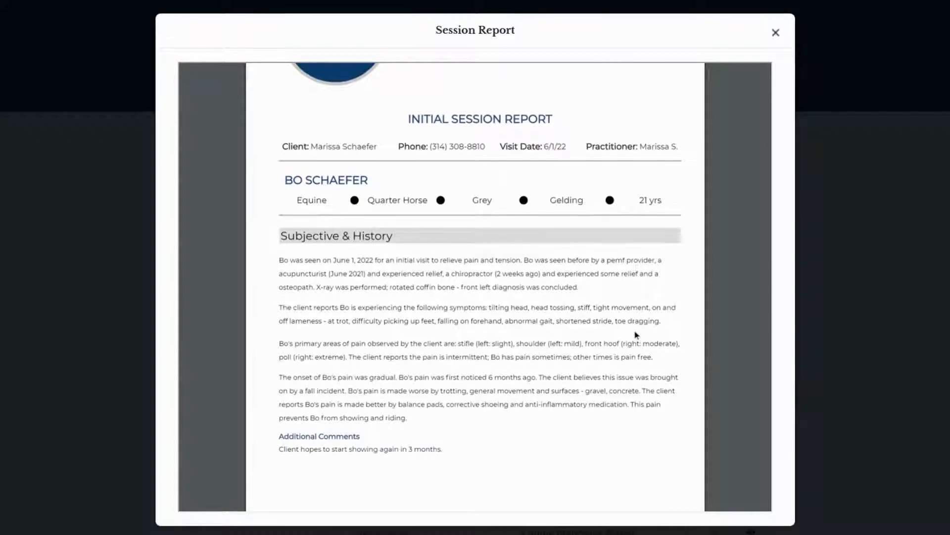
scroll(647, 339, down, 2)
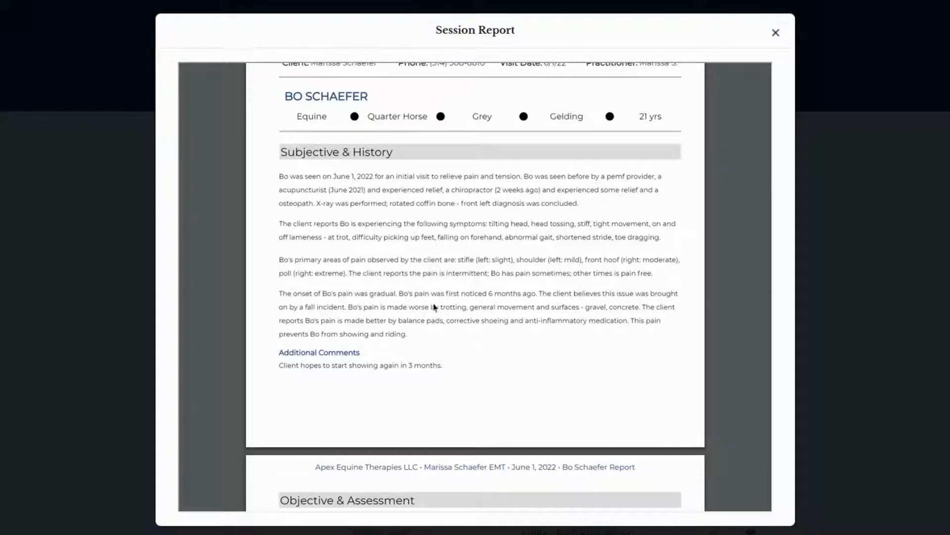
Step: Examine the Objective & Assessment section, viewing the static assessment illustrations up close and checking the palpation, range of motion and dynamic assessments
scroll(434, 307, down, 7)
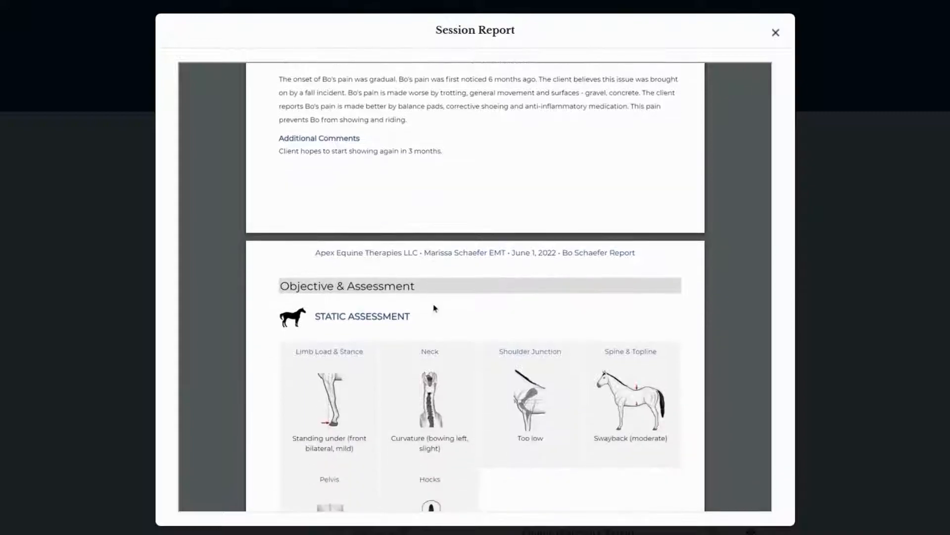
scroll(435, 307, down, 3)
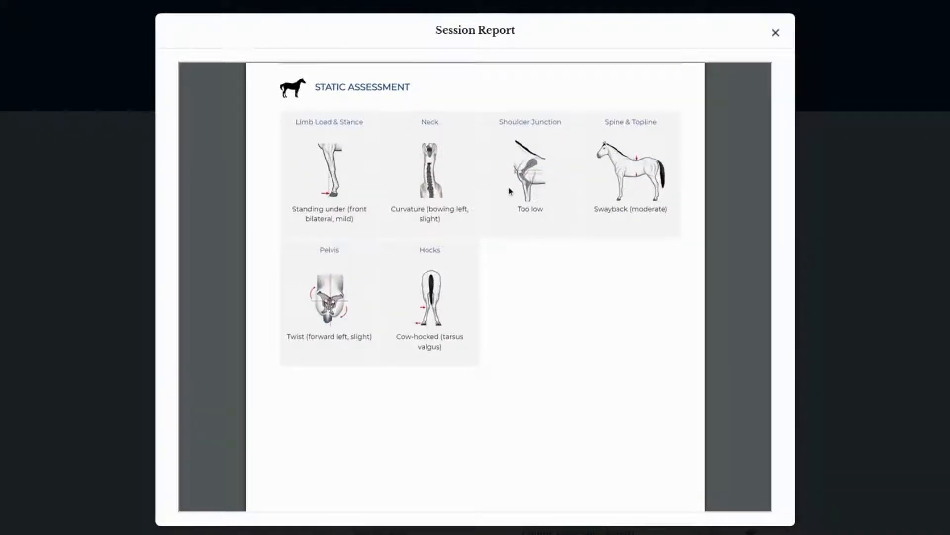
scroll(510, 190, up, 5)
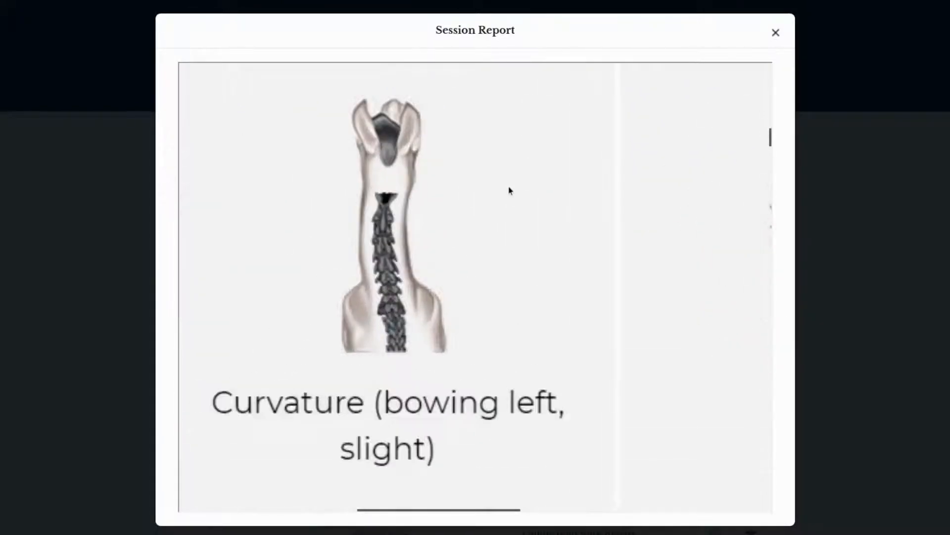
scroll(510, 190, right, 5)
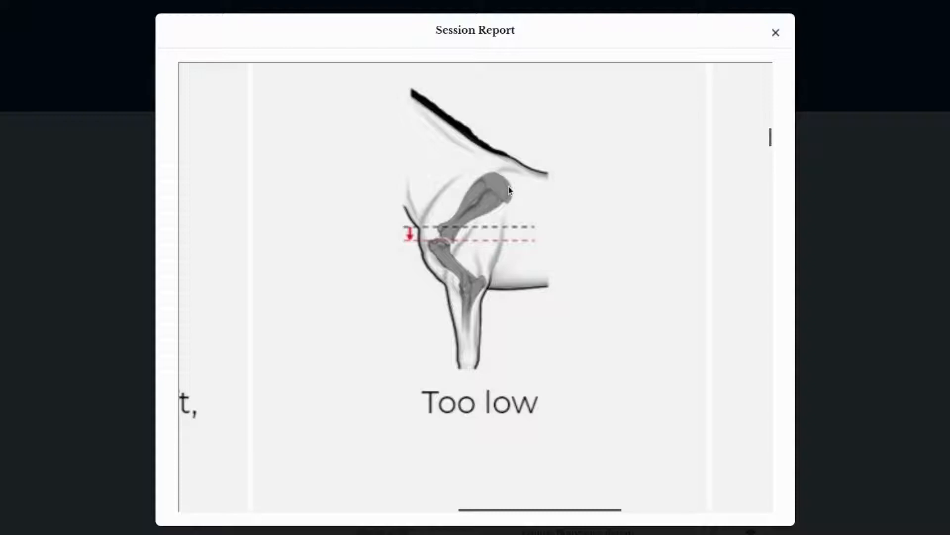
scroll(509, 190, right, 5)
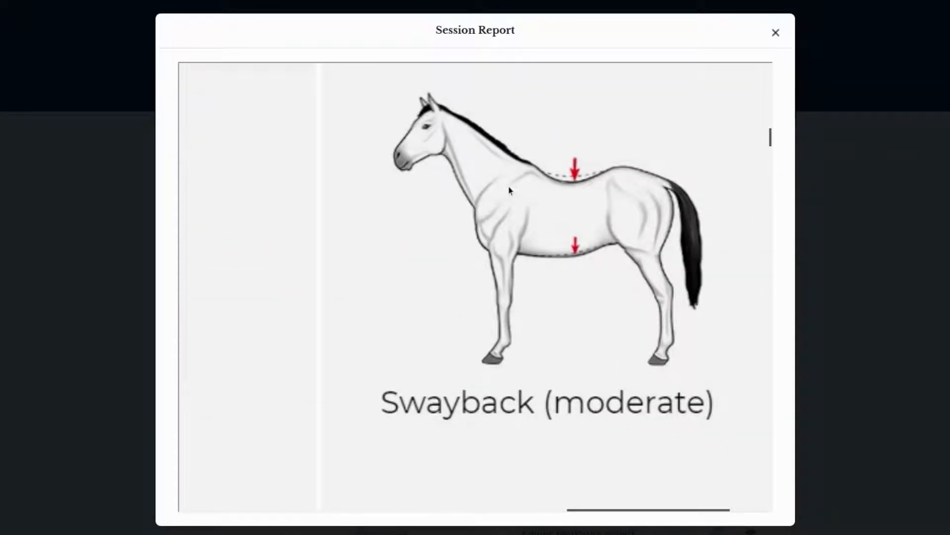
scroll(510, 191, down, 5)
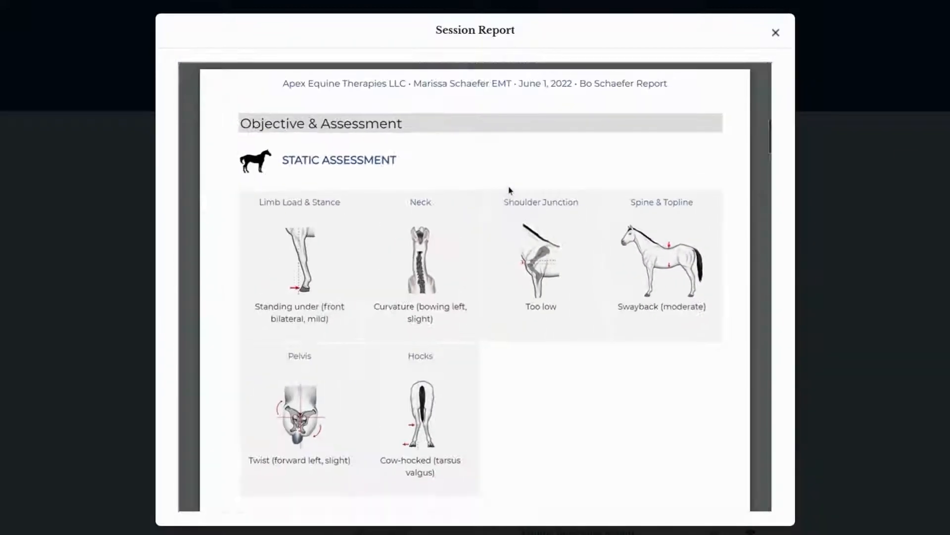
scroll(509, 191, up, 1)
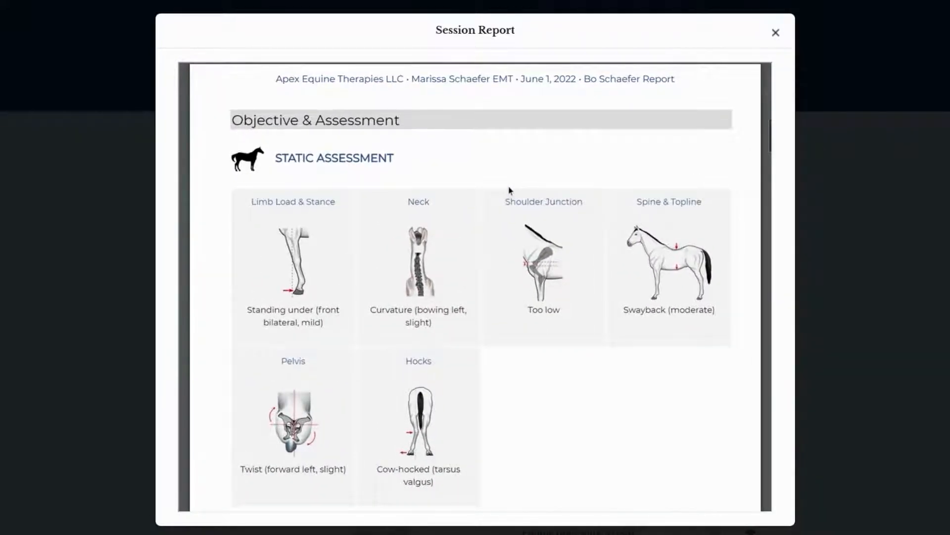
scroll(538, 195, down, 10)
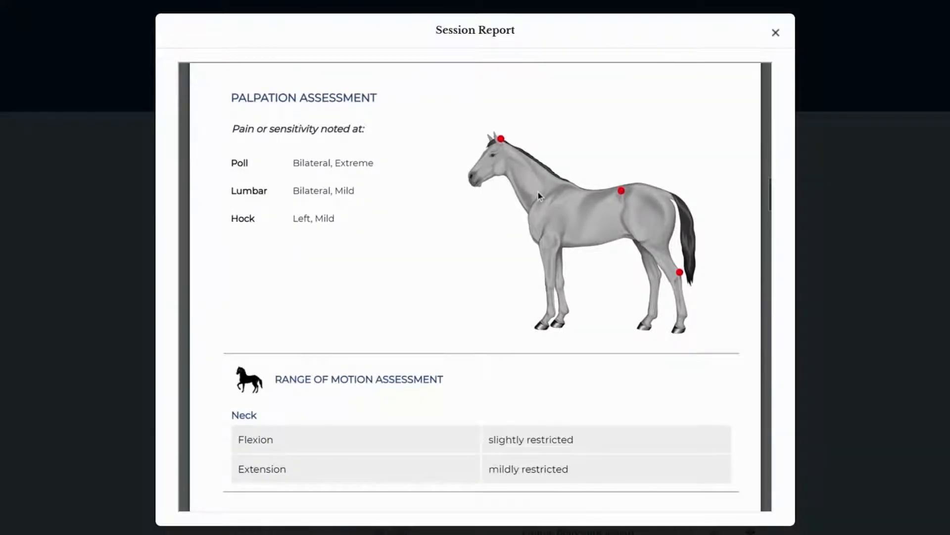
scroll(539, 196, down, 5)
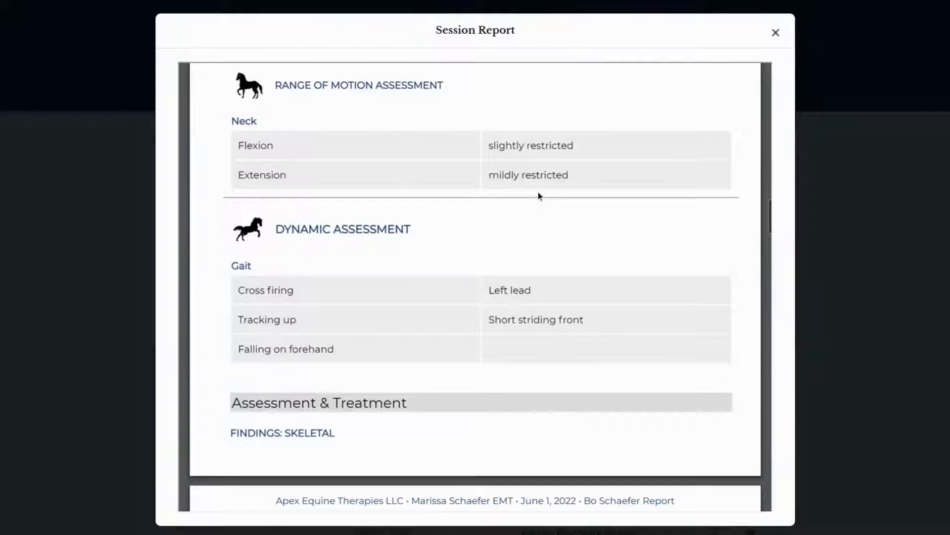
Step: Review the skeletal, muscular and soft tissue findings in the report's Assessment & Treatment section, including the horse diagrams and tables
scroll(558, 302, down, 3)
scroll(558, 302, down, 3)
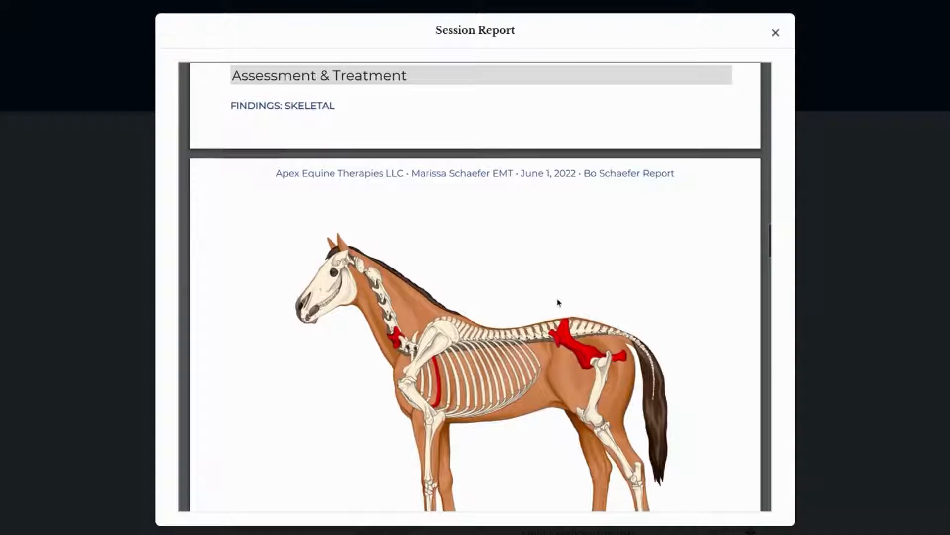
scroll(558, 302, down, 3)
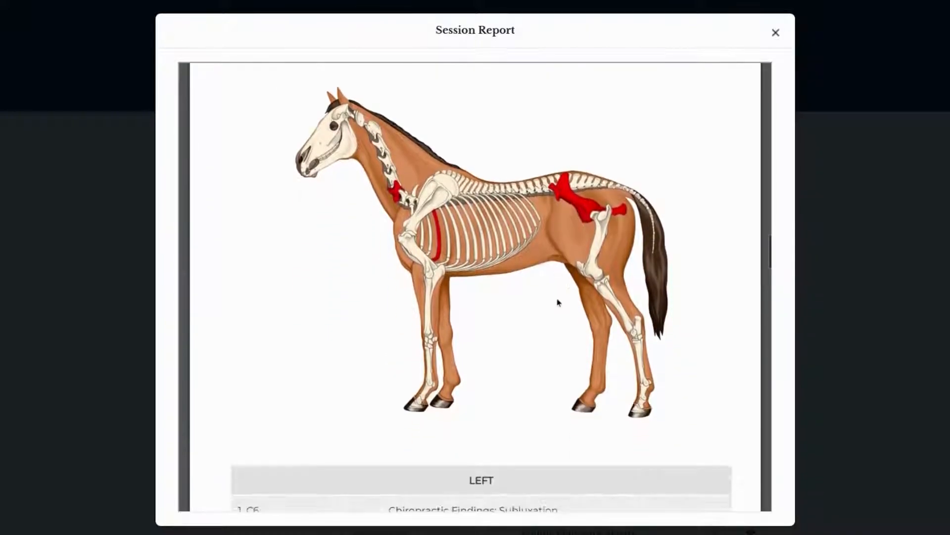
scroll(558, 302, down, 4)
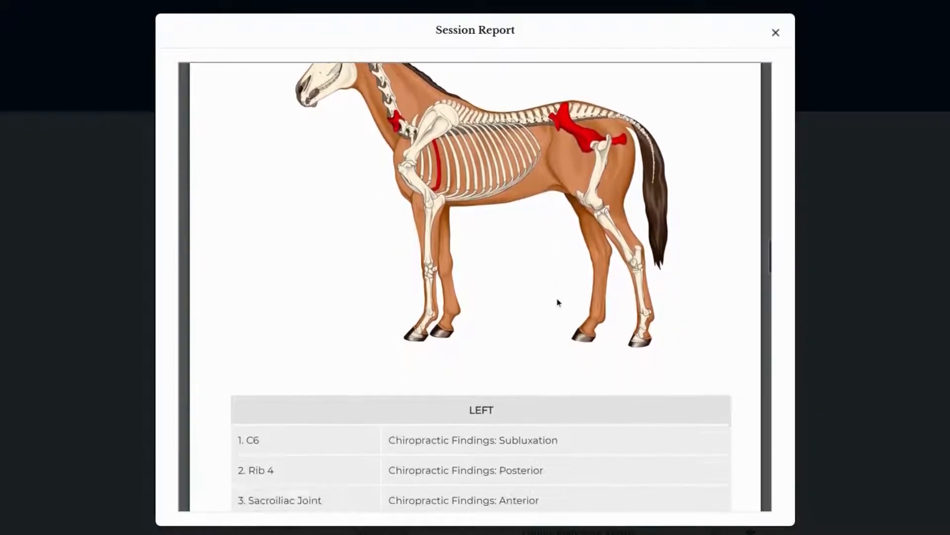
scroll(557, 302, down, 6)
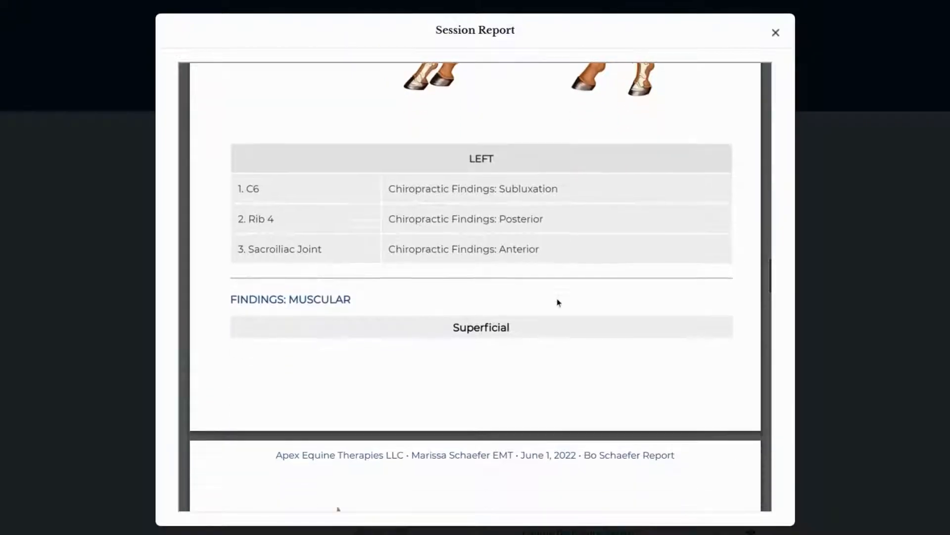
scroll(558, 302, down, 10)
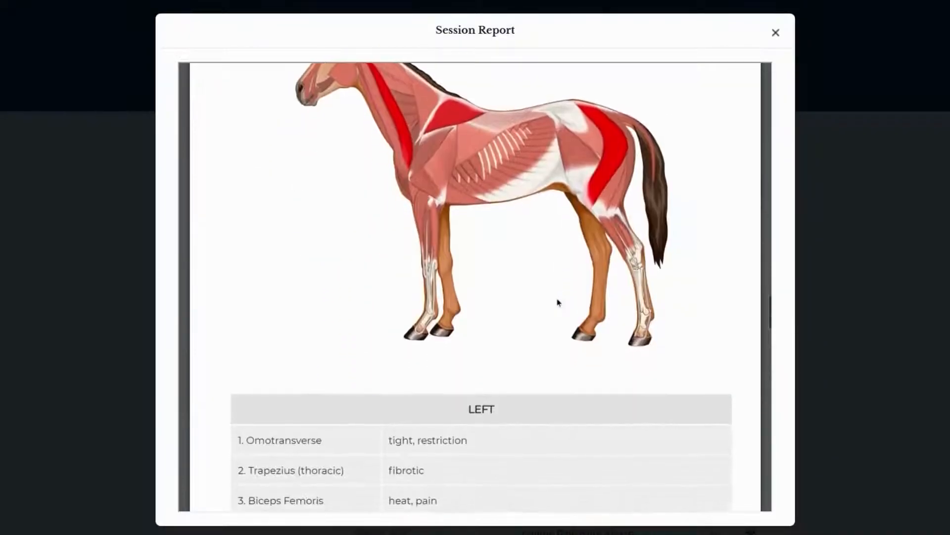
scroll(558, 302, down, 8)
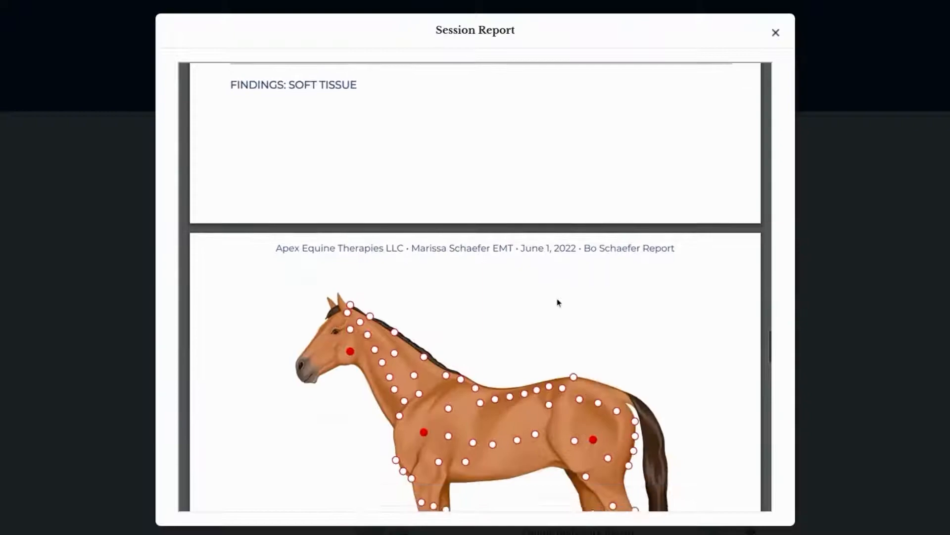
scroll(558, 302, down, 6)
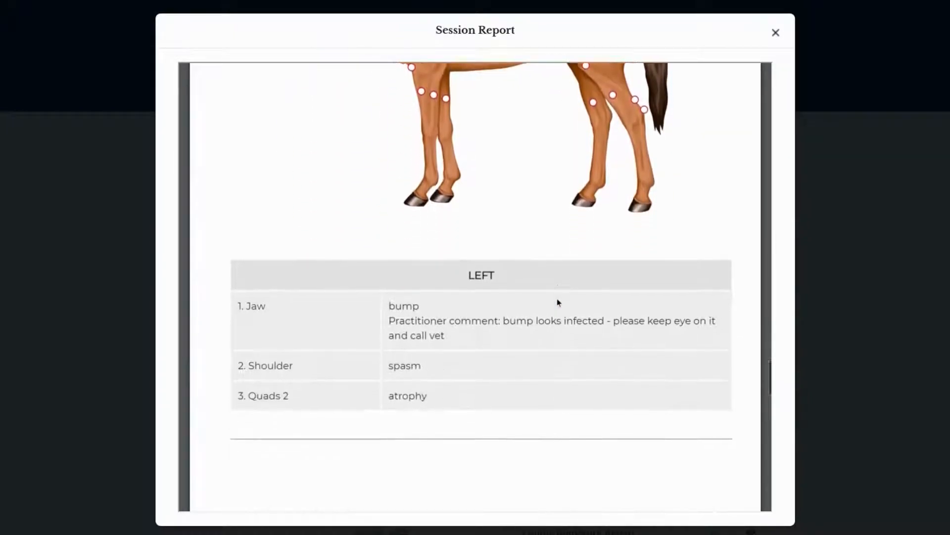
Step: Review the report's treatment, practitioner comments, plan, follow up care recommendations and signature, and close the report
scroll(558, 302, down, 6)
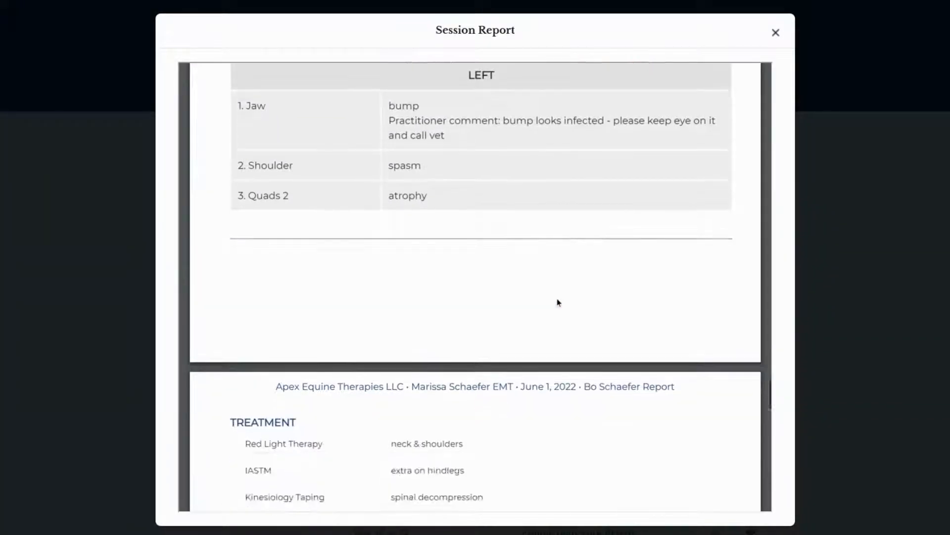
scroll(558, 302, down, 1)
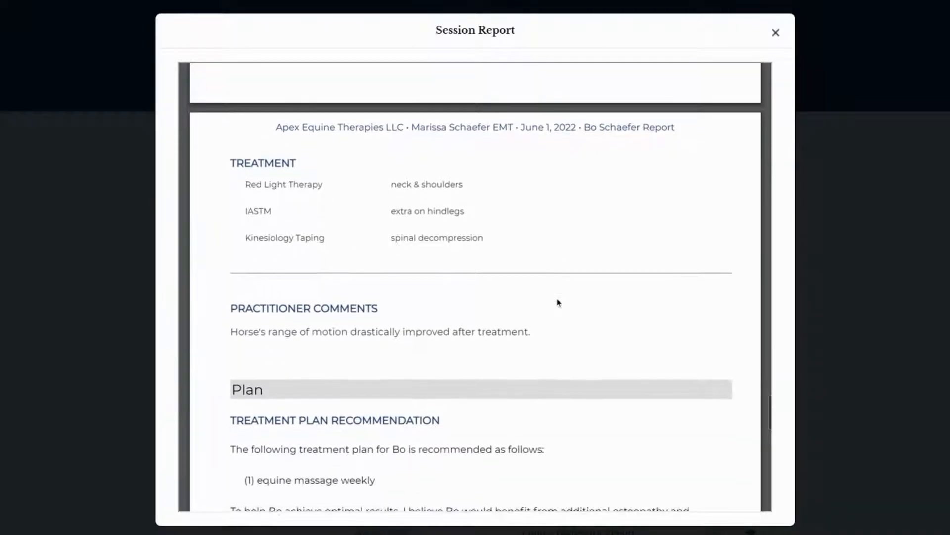
scroll(417, 256, down, 3)
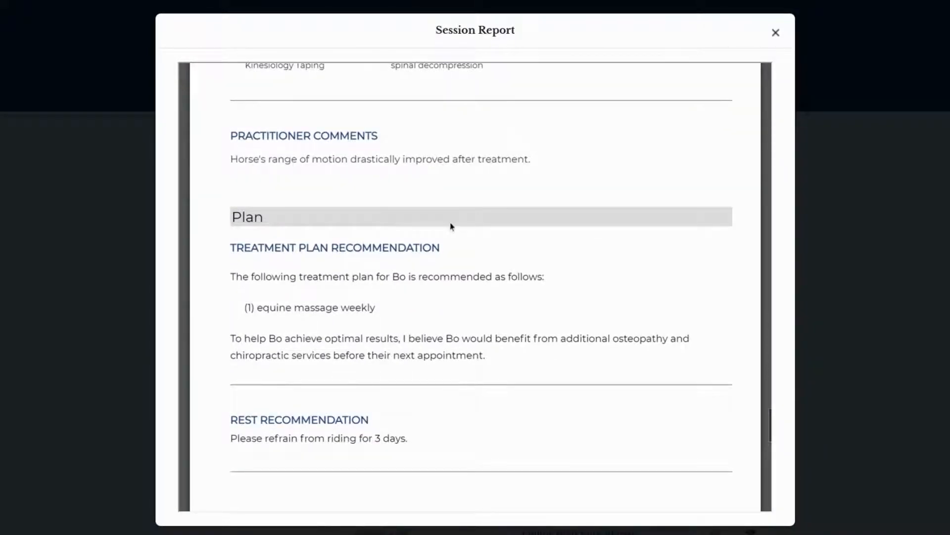
scroll(450, 225, down, 2)
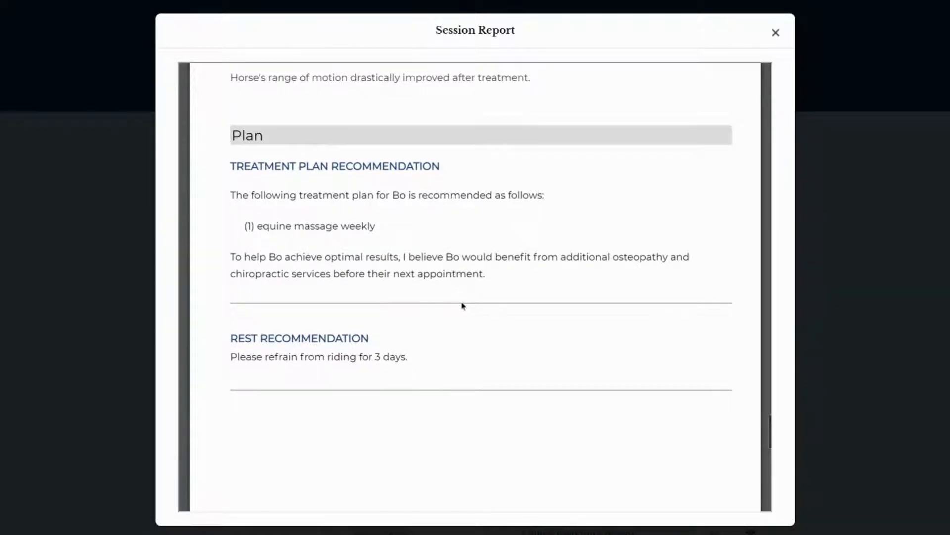
scroll(463, 305, down, 3)
scroll(462, 305, down, 7)
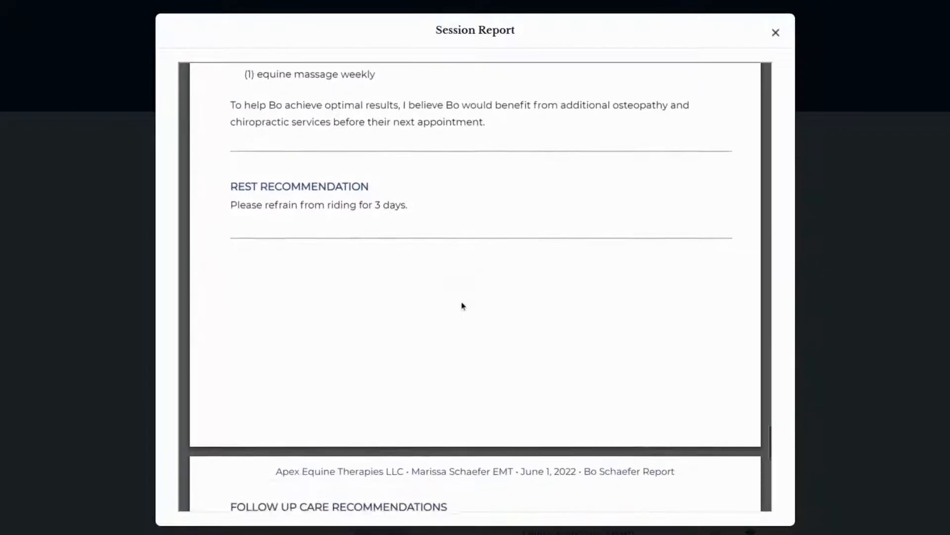
scroll(463, 306, down, 8)
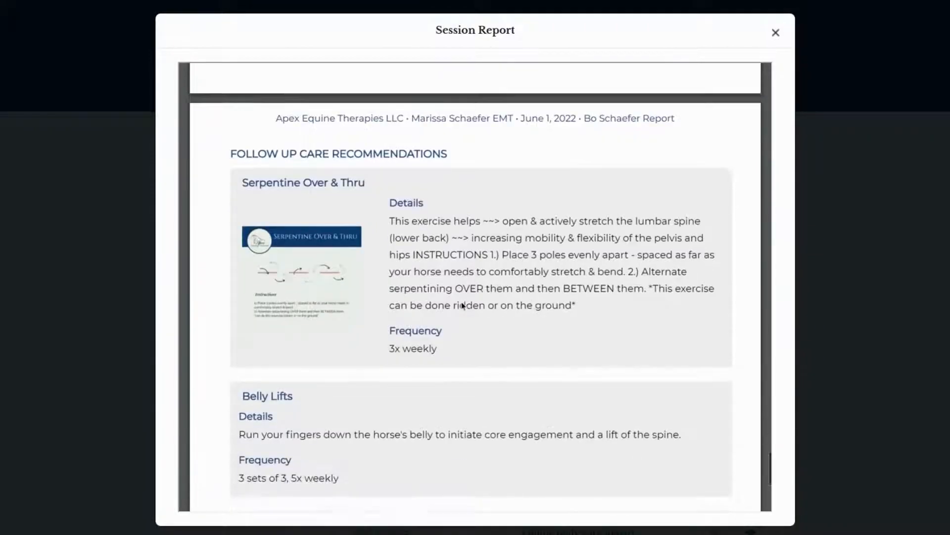
scroll(463, 306, down, 3)
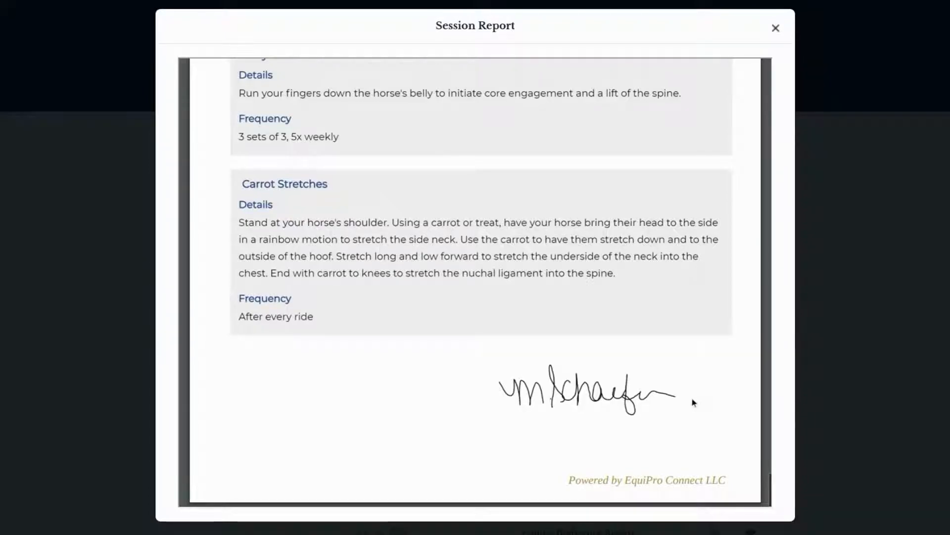
click(776, 29)
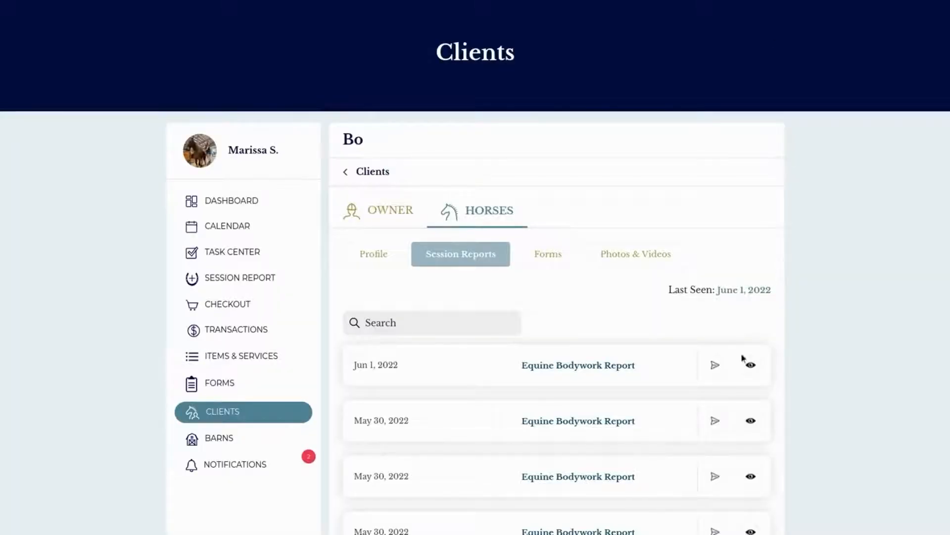
Step: View the contact selection for sending the Jun 1, 2022 report and close it without sending
click(716, 367)
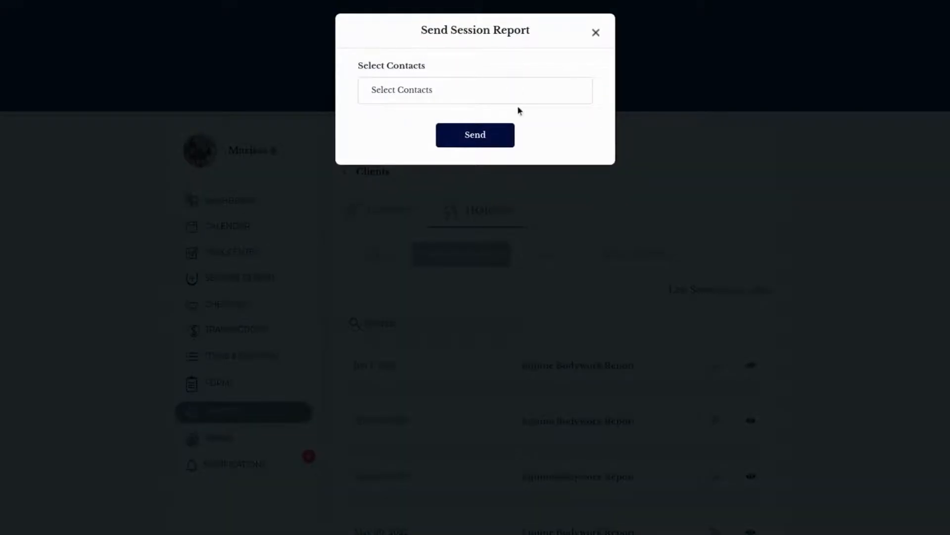
click(516, 90)
click(516, 90)
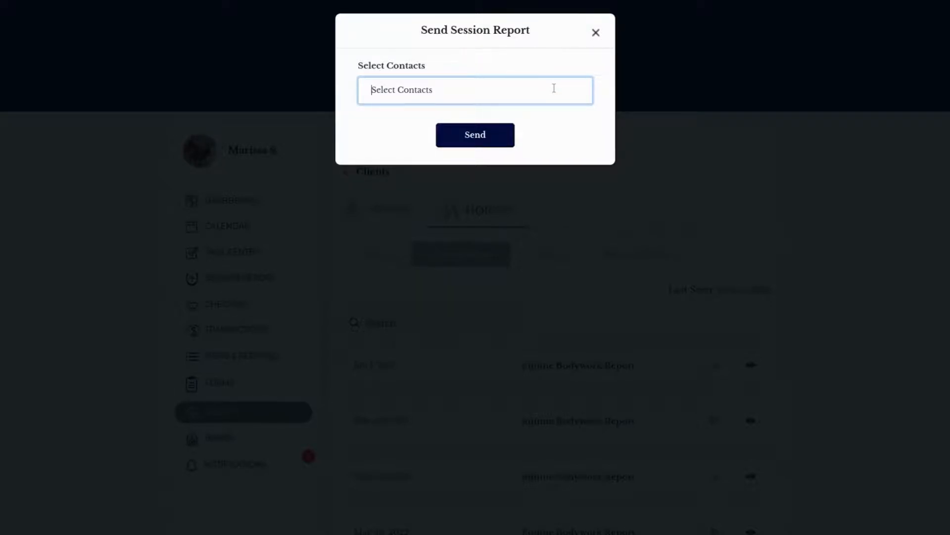
click(597, 36)
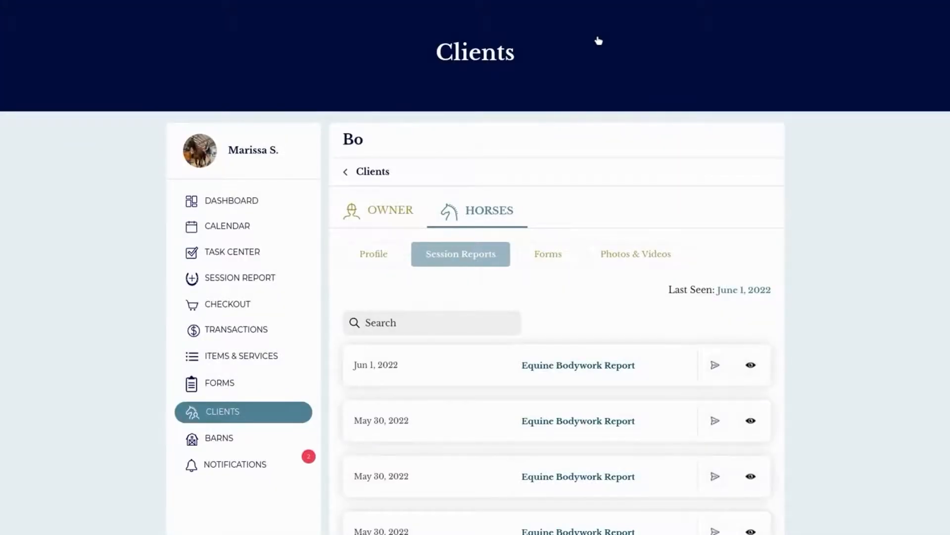